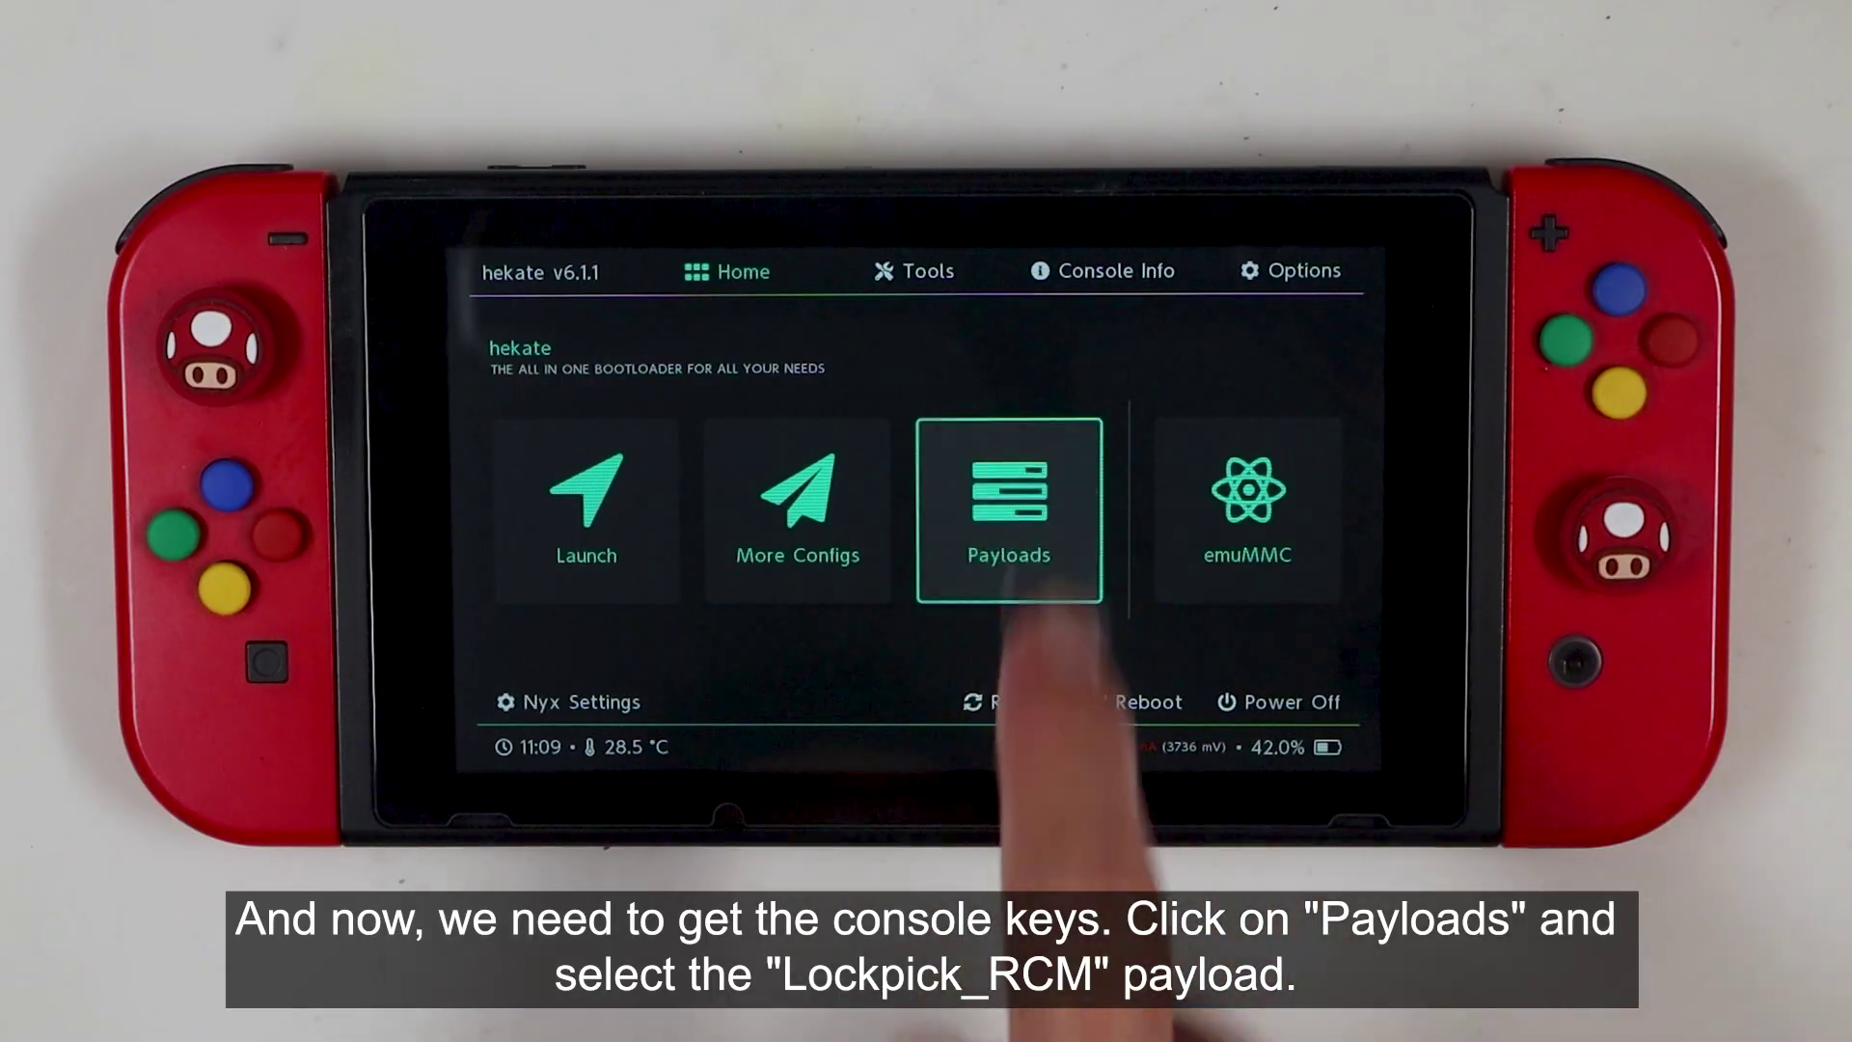
Launch the Lockpick_RCM payload and, from its main menu, choose to reboot to hekate
left_click(868, 450)
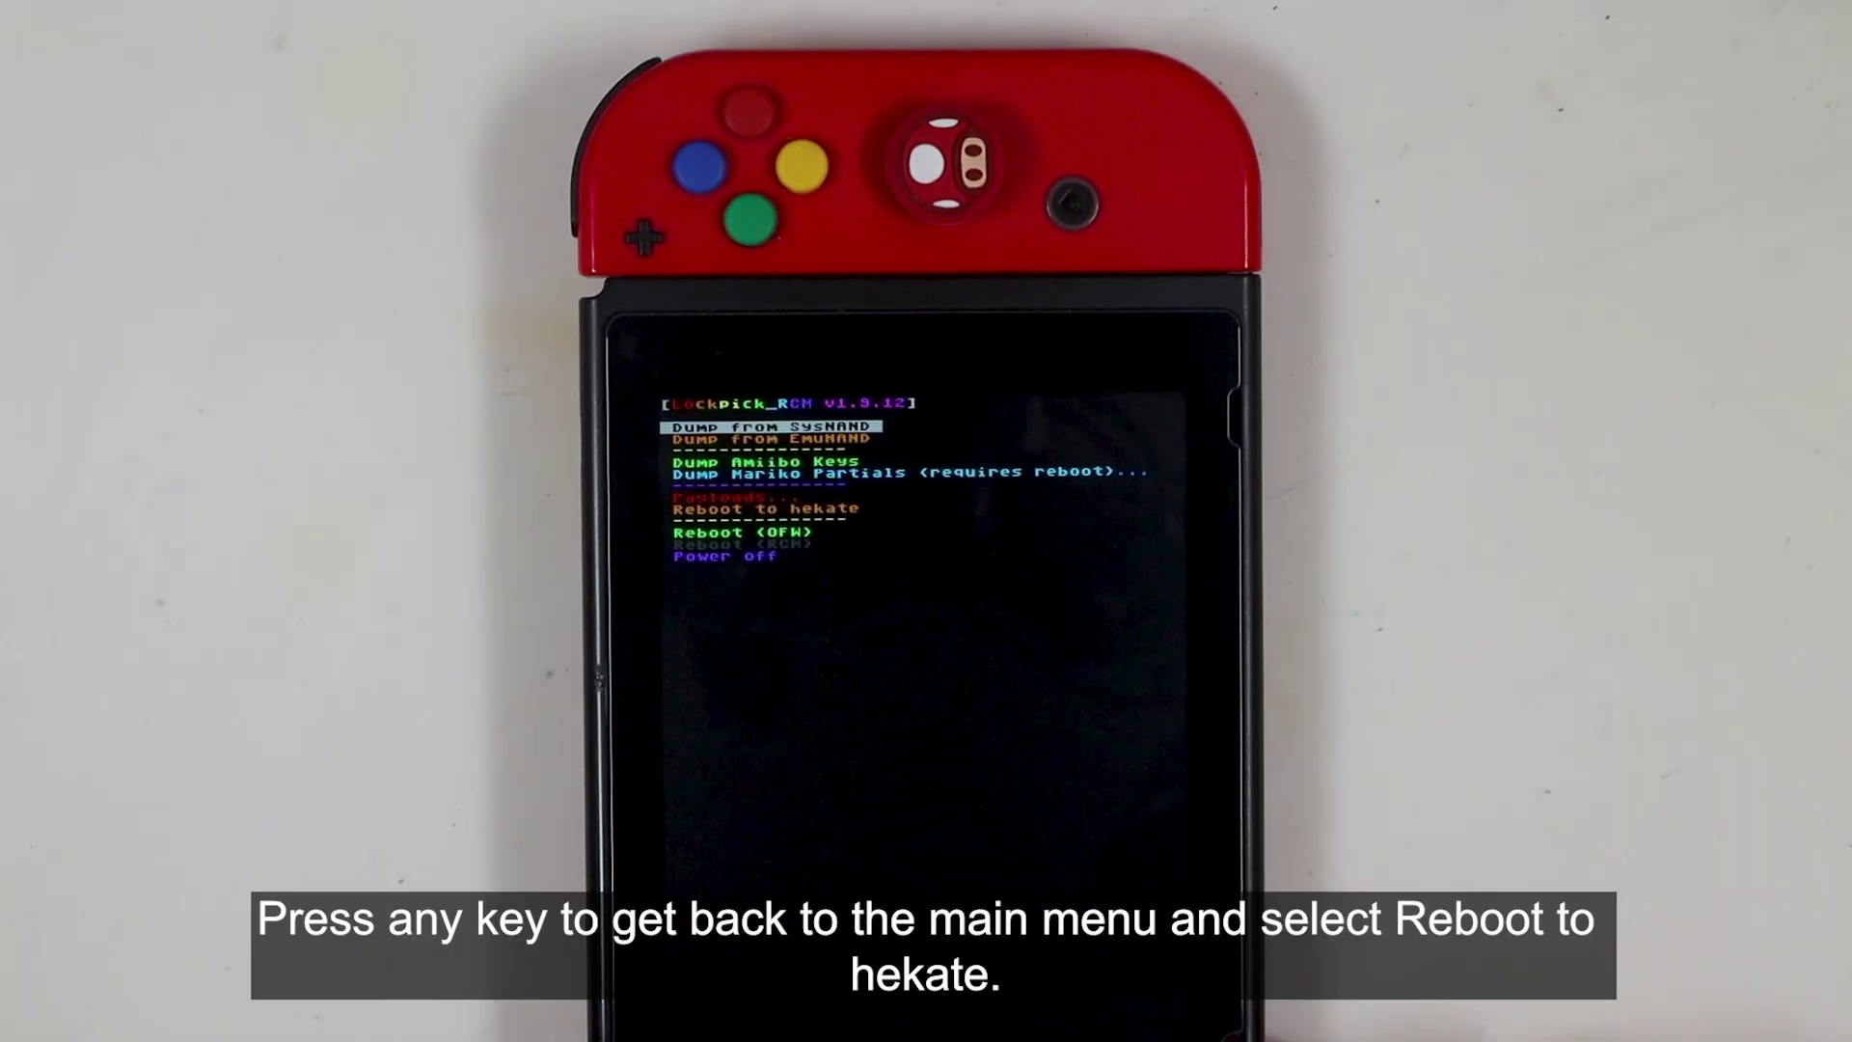
key("Down")
key("Down")
key("Down")
key("Down")
key("Down")
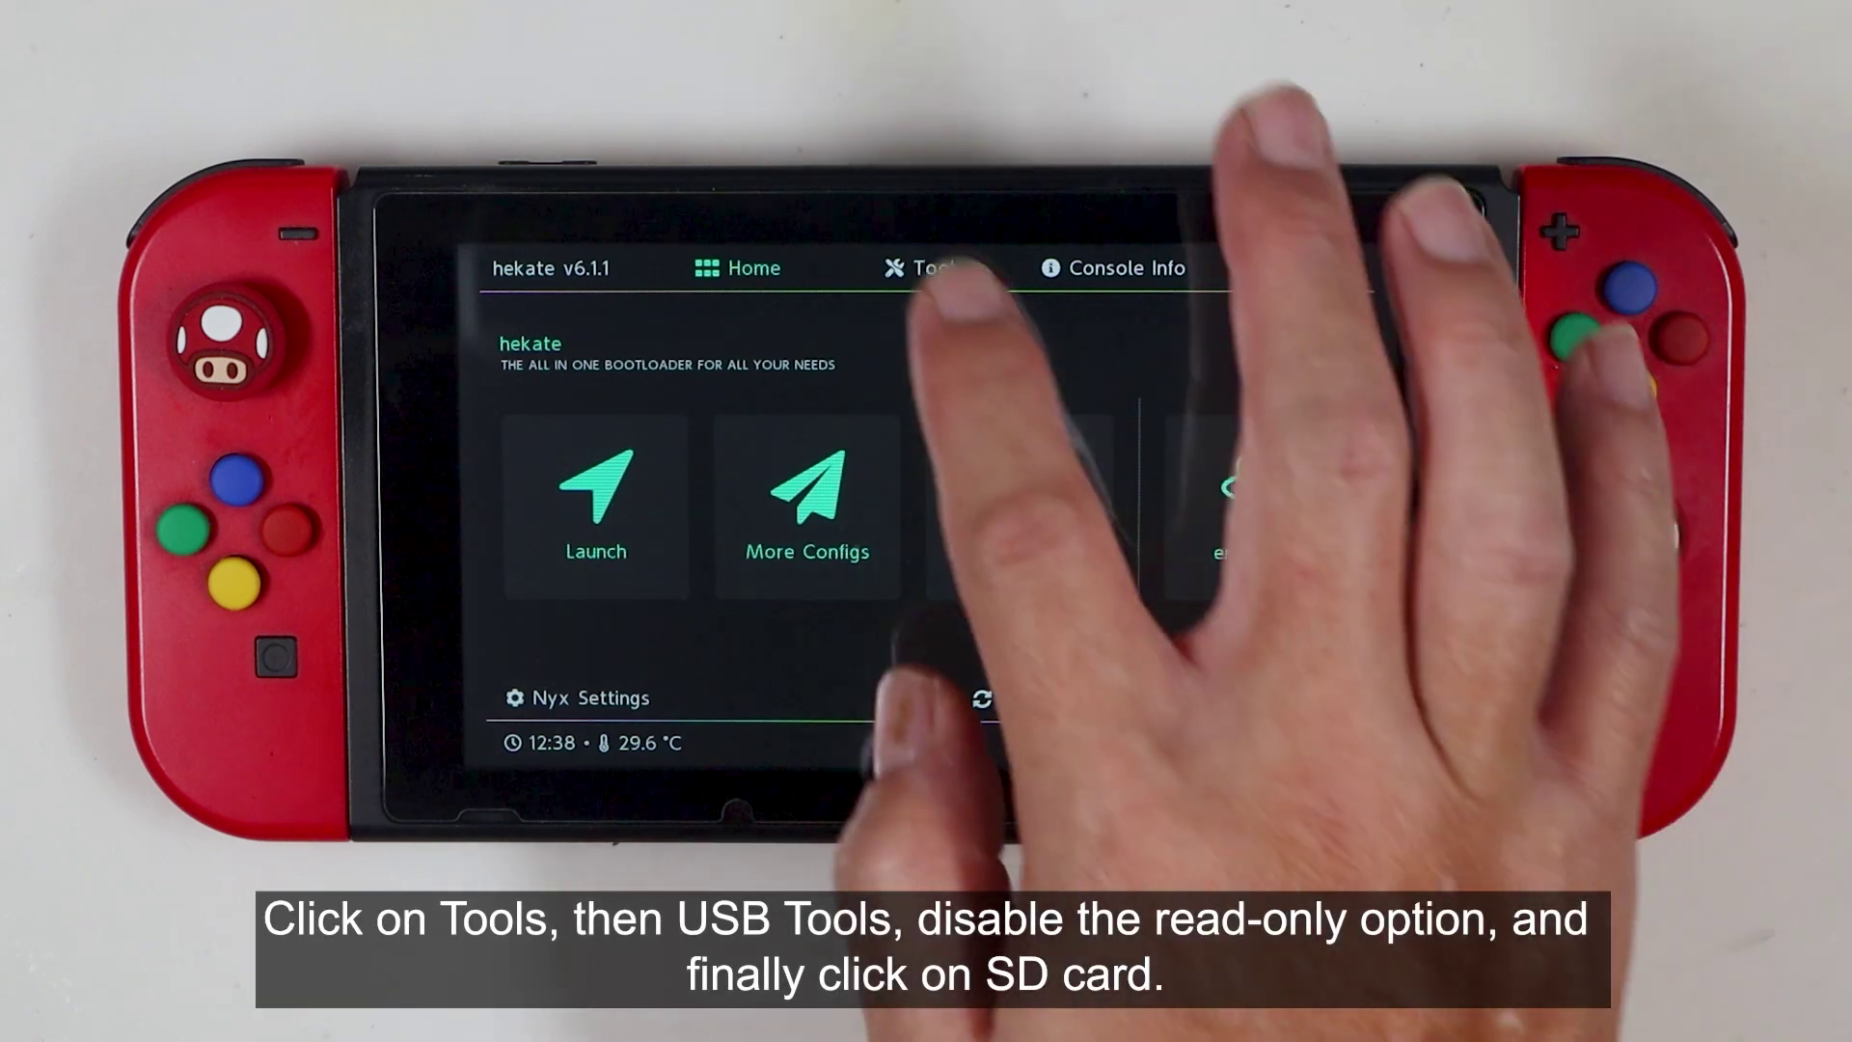
Mount the console's SD card as USB mass storage with read-only access disabled
left_click(924, 268)
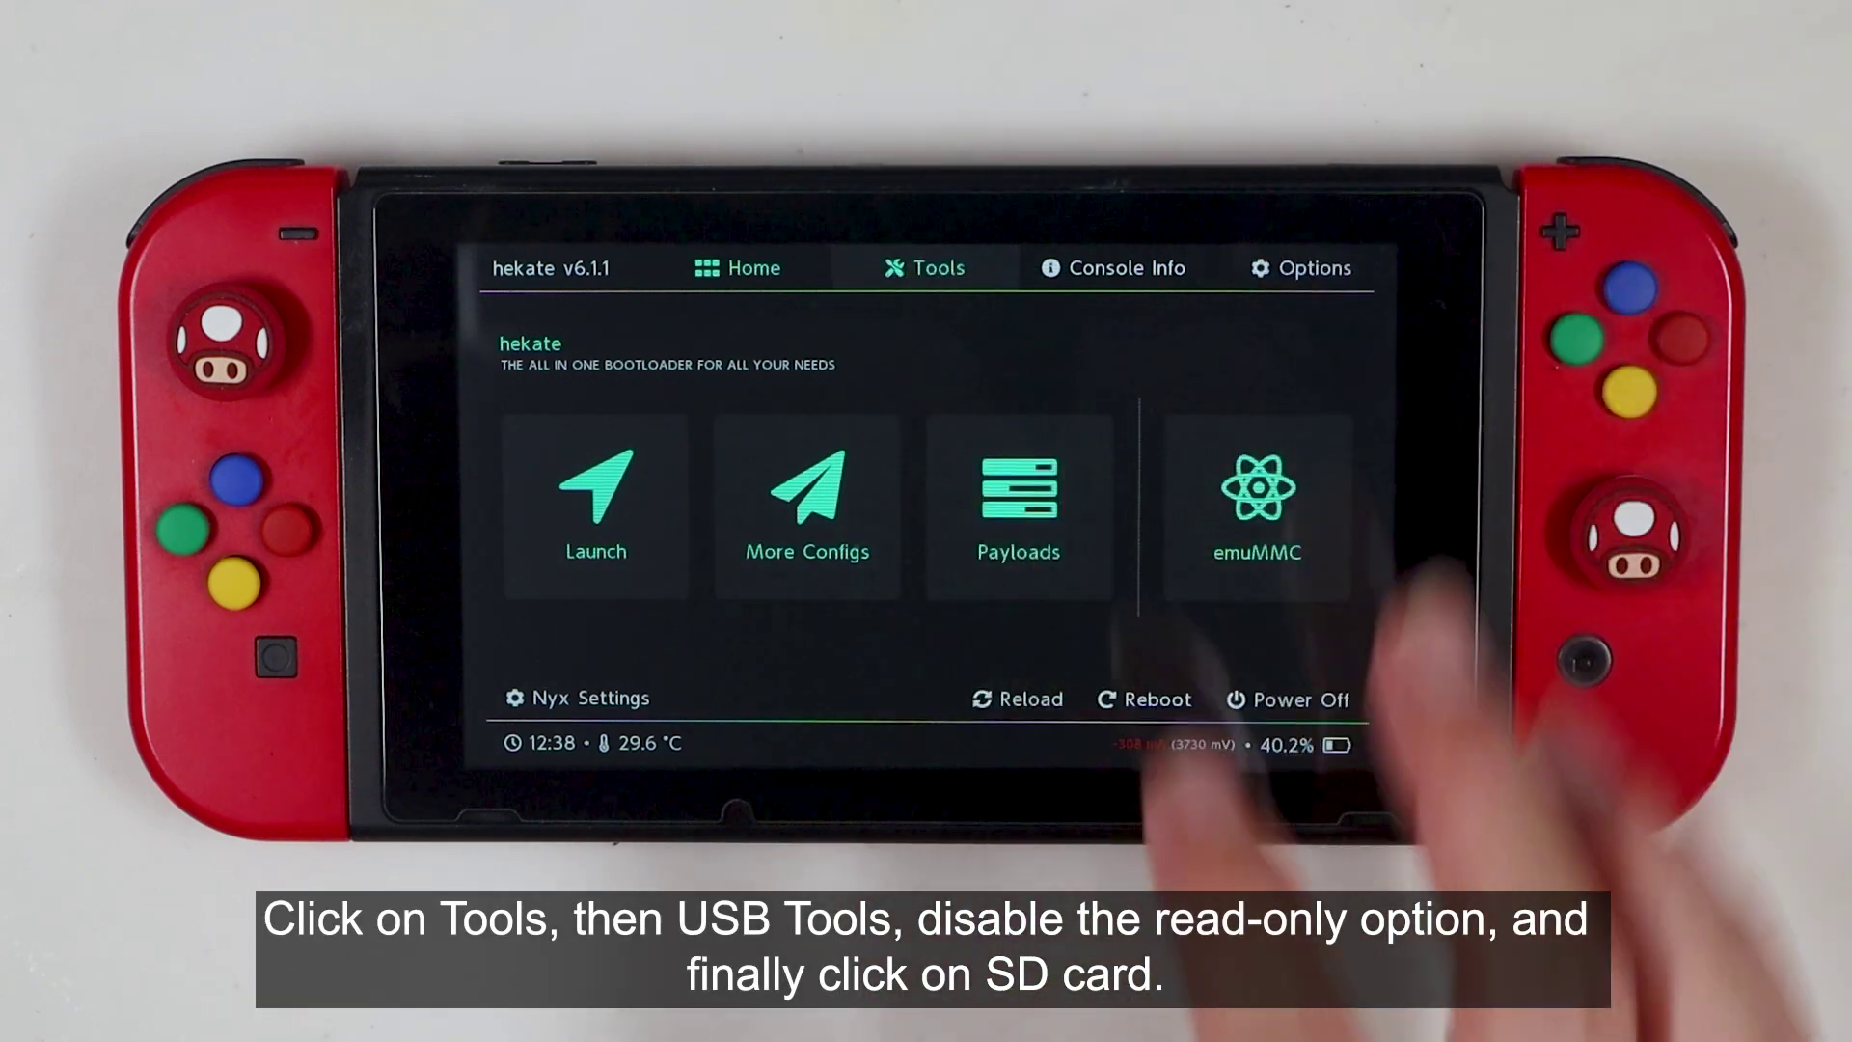
left_click(1075, 552)
left_click(873, 671)
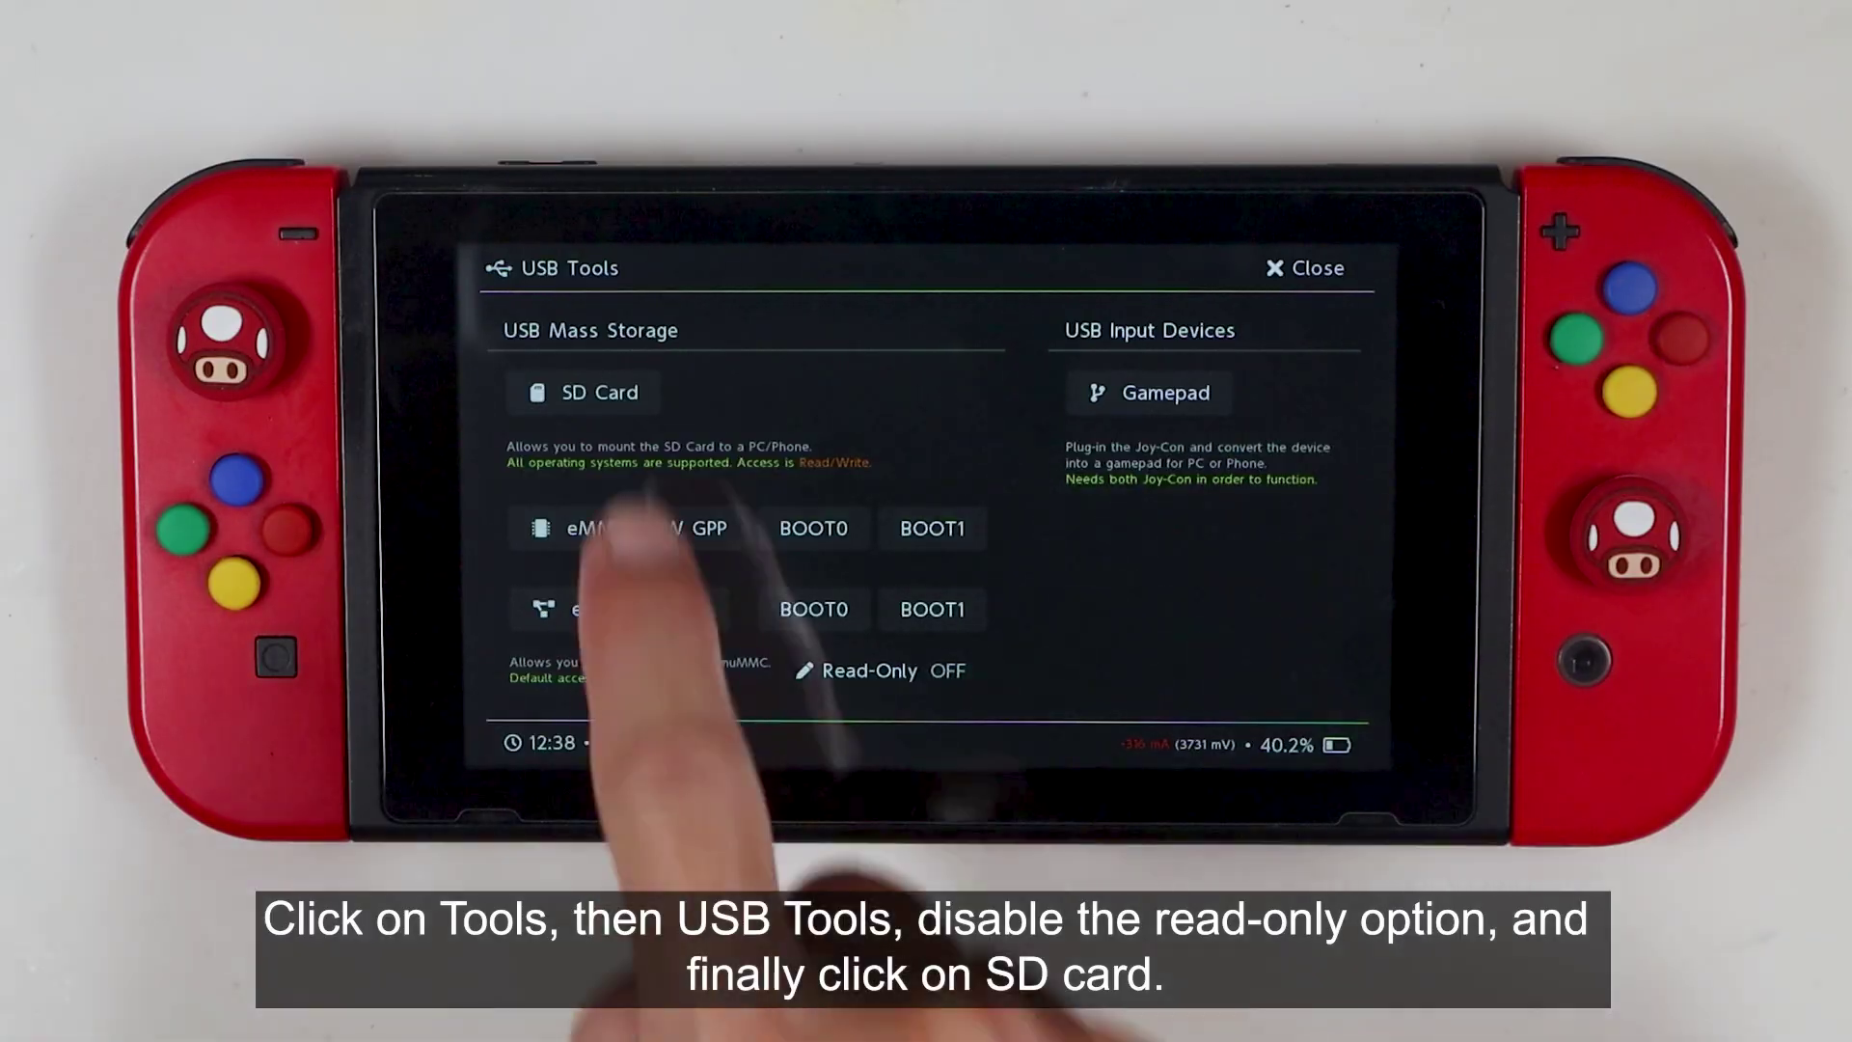
left_click(594, 391)
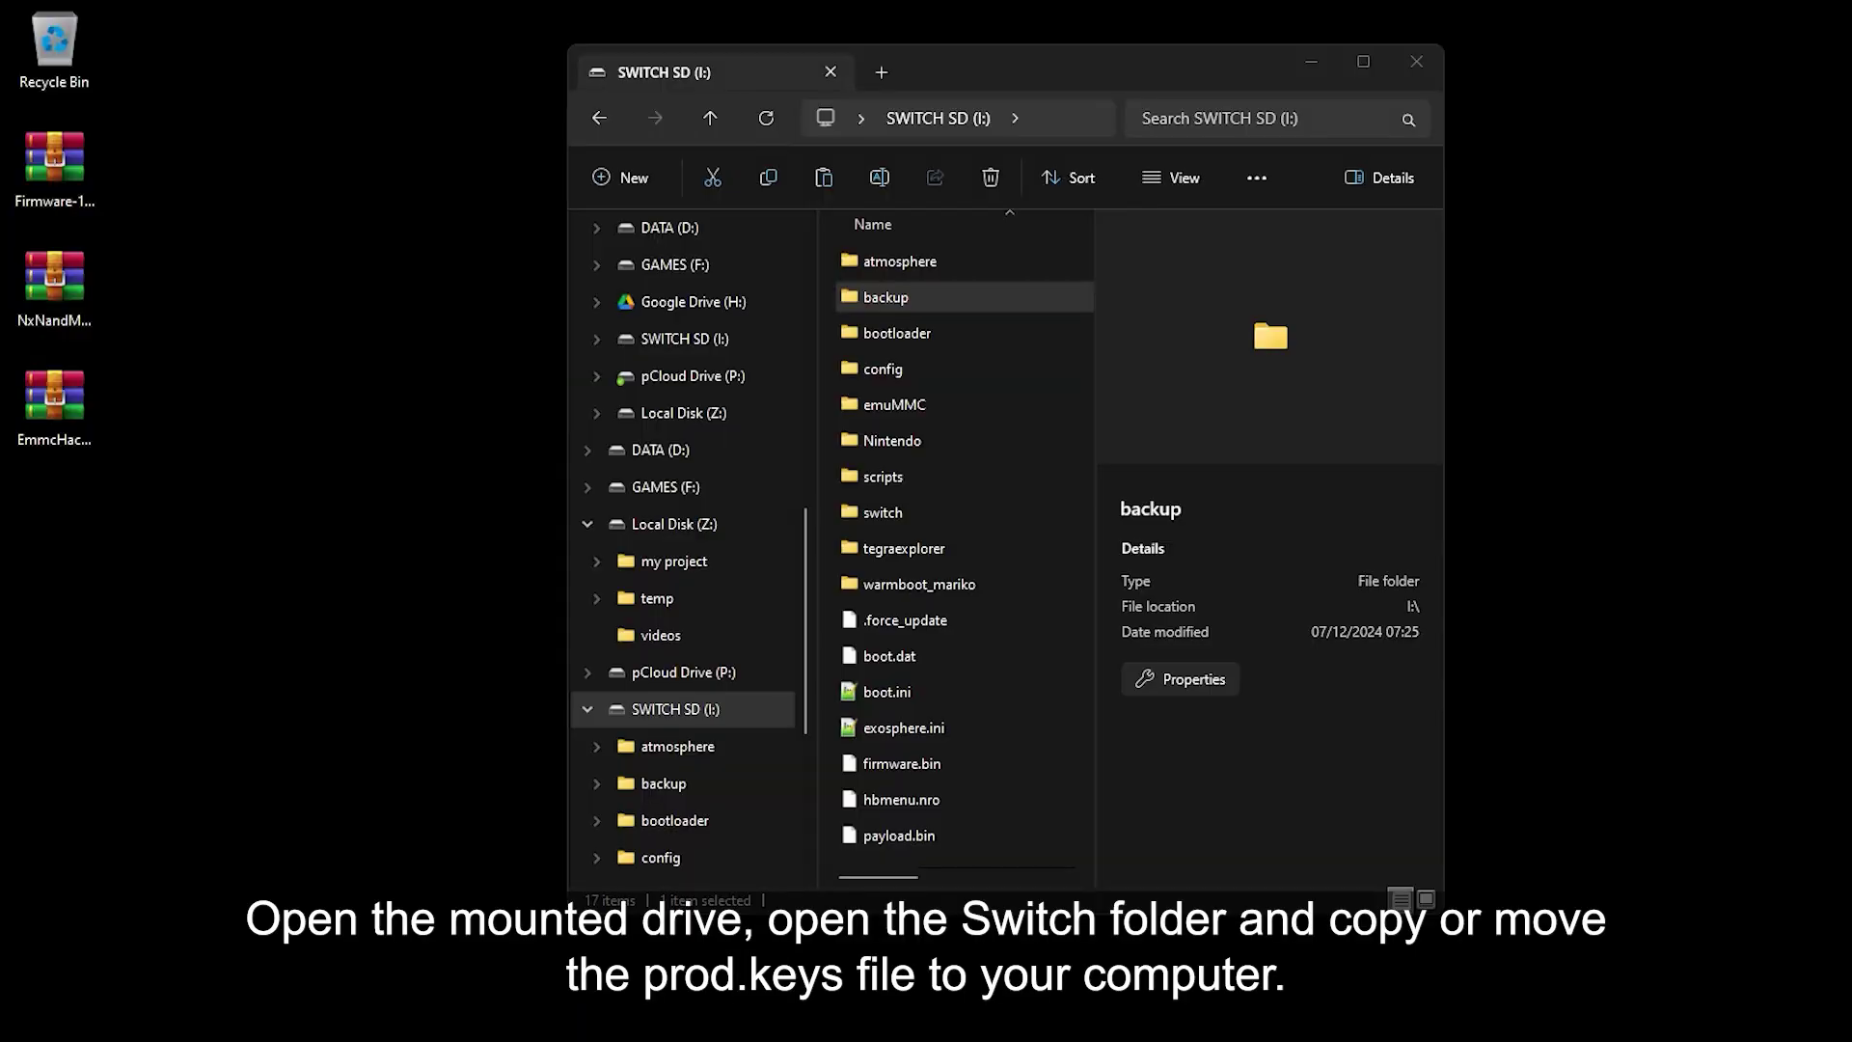
Copy prod.keys from the switch folder of the SWITCH SD drive to the desktop and close the drive window
double_click(906, 518)
scroll(976, 731, "down", 1)
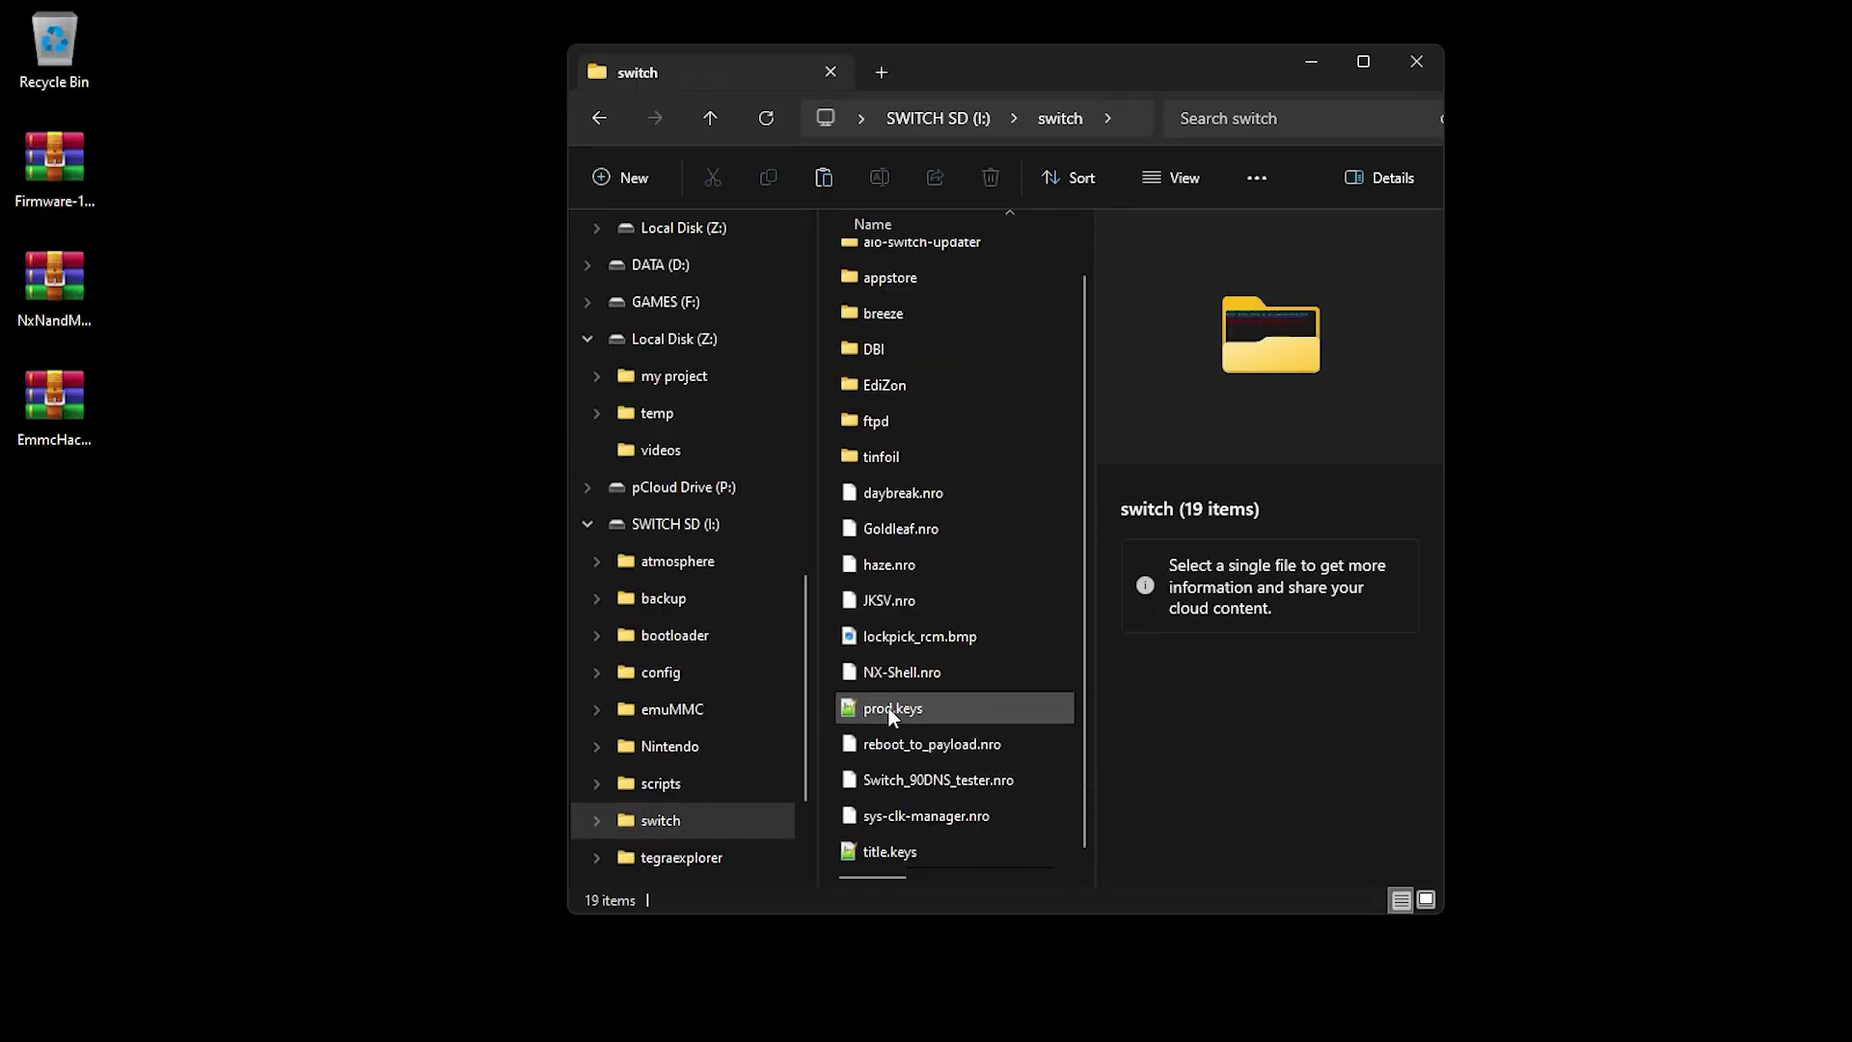
left_click_drag(892, 711, 106, 578)
left_click(1431, 62)
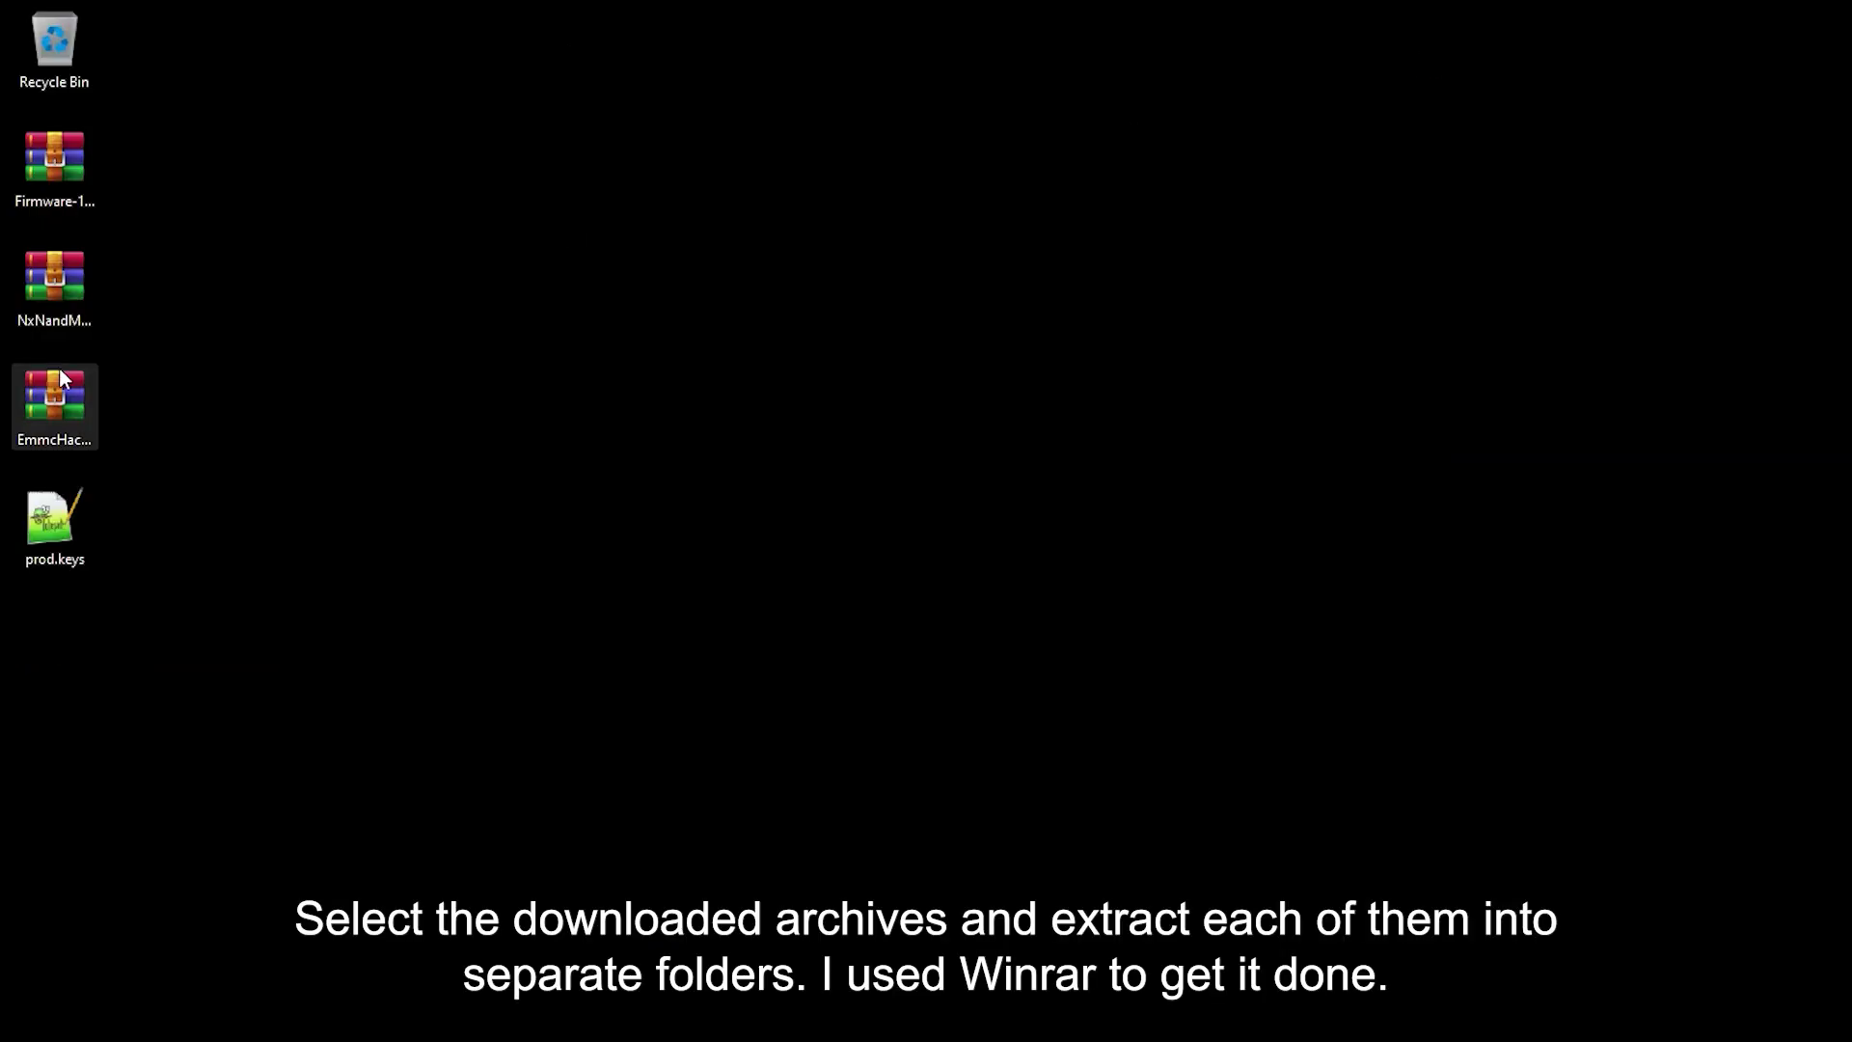
Extract the Firmware, NxNandManager and EmmcHaccGen archives on the desktop into separate folders with WinRAR
left_click_drag(180, 434, 44, 154)
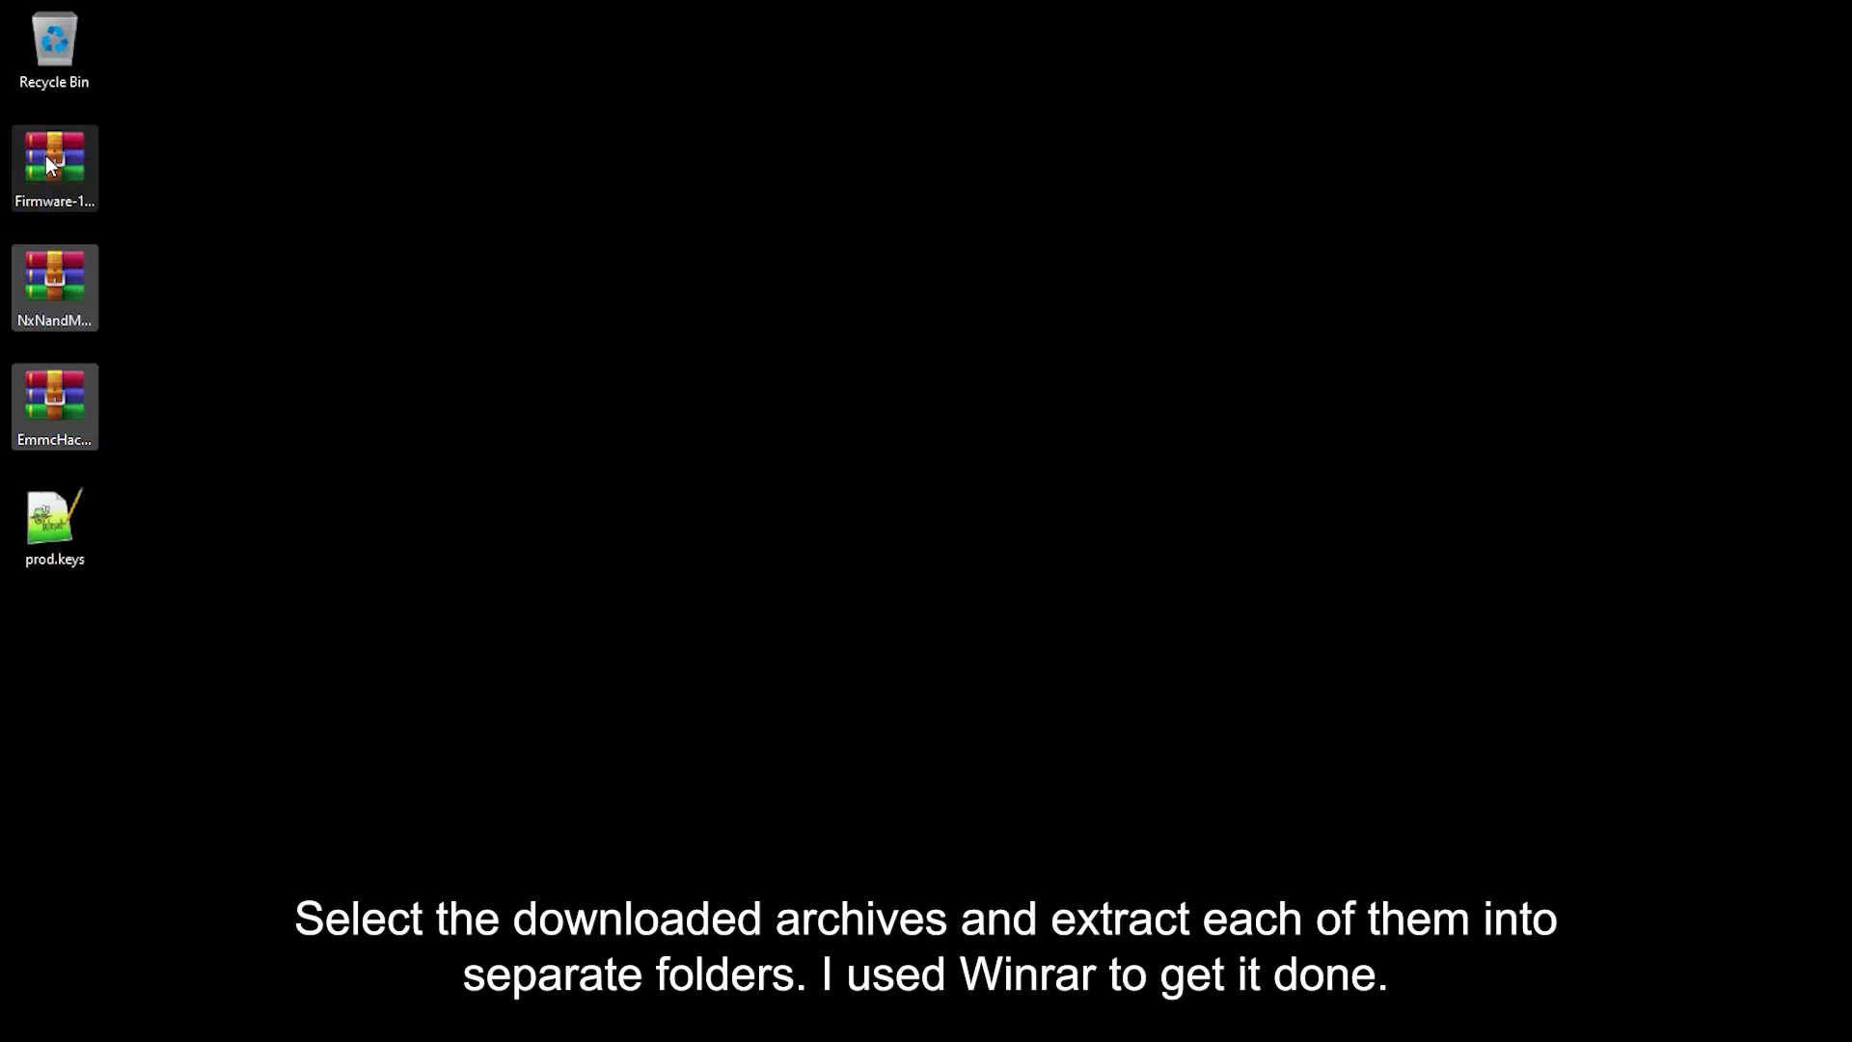
right_click(45, 154)
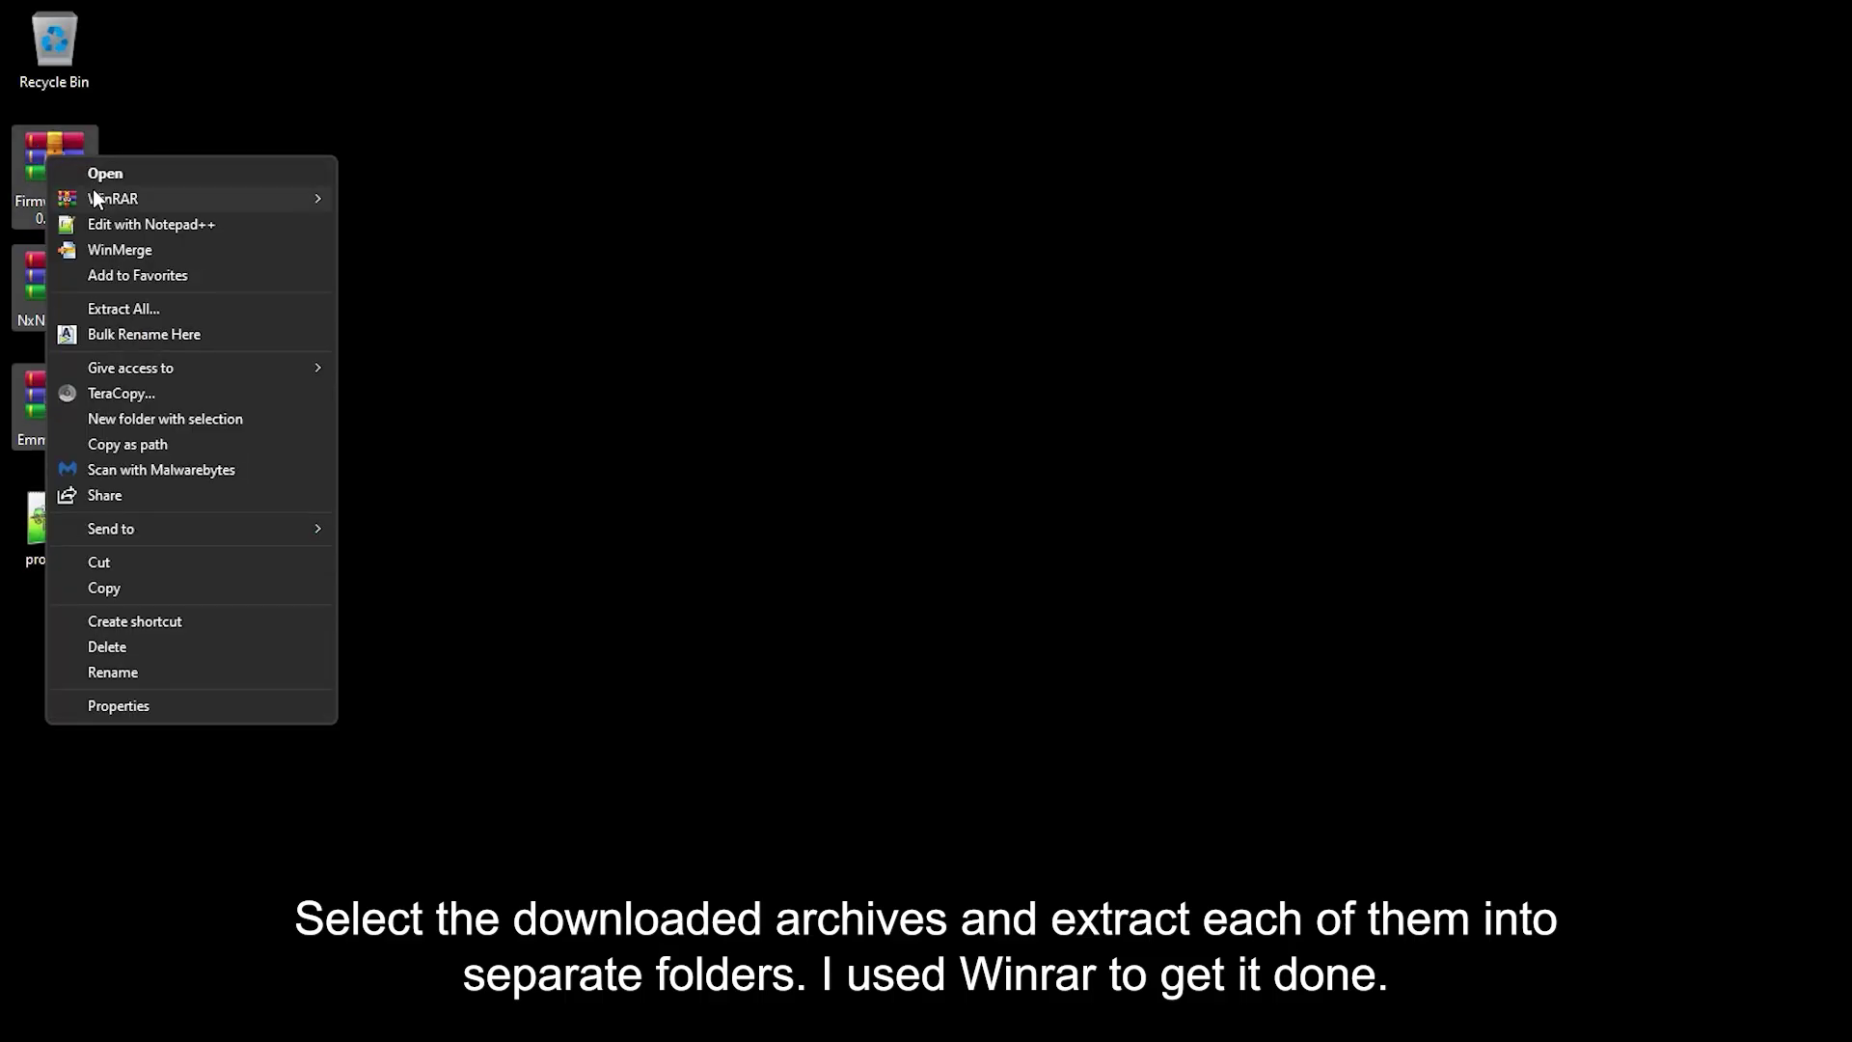
mouse_move(91, 189)
left_click(479, 380)
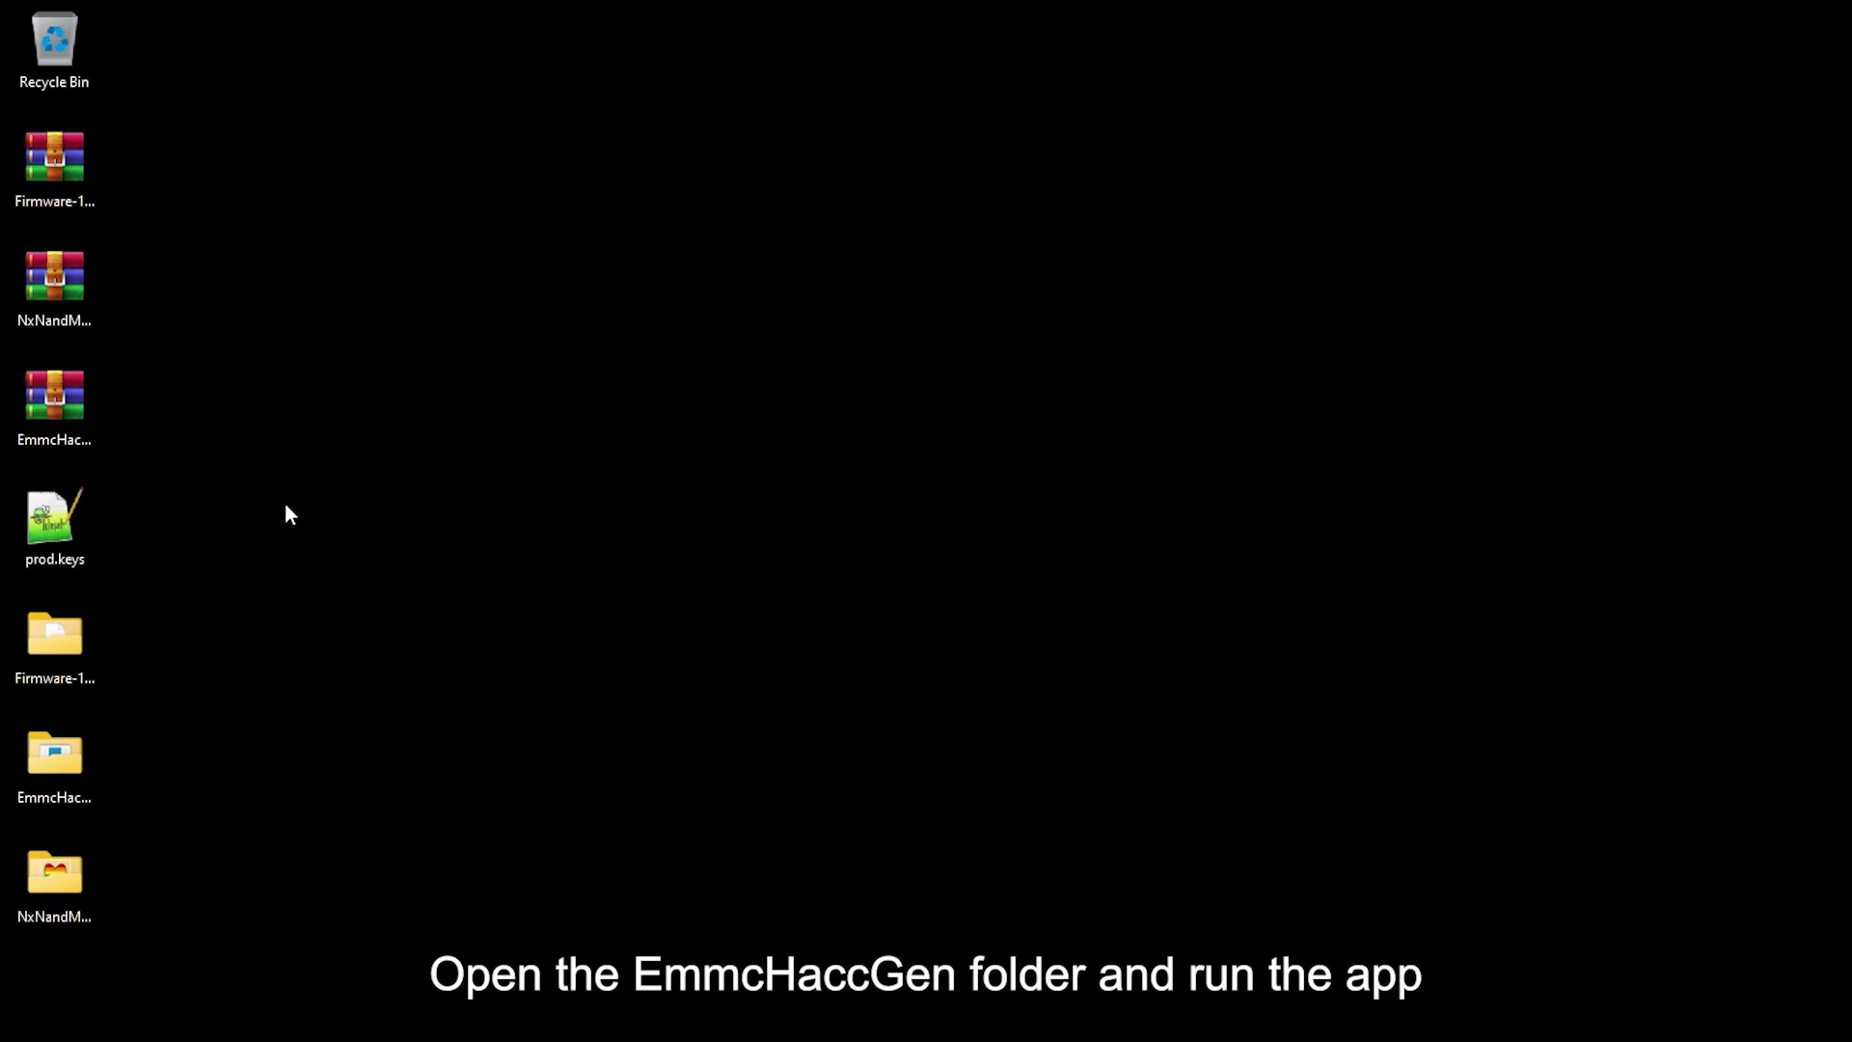
Open the extracted EmmcHaccGen.GUI.Windows folder and run EmmcHaccGen.GUI.exe
double_click(61, 752)
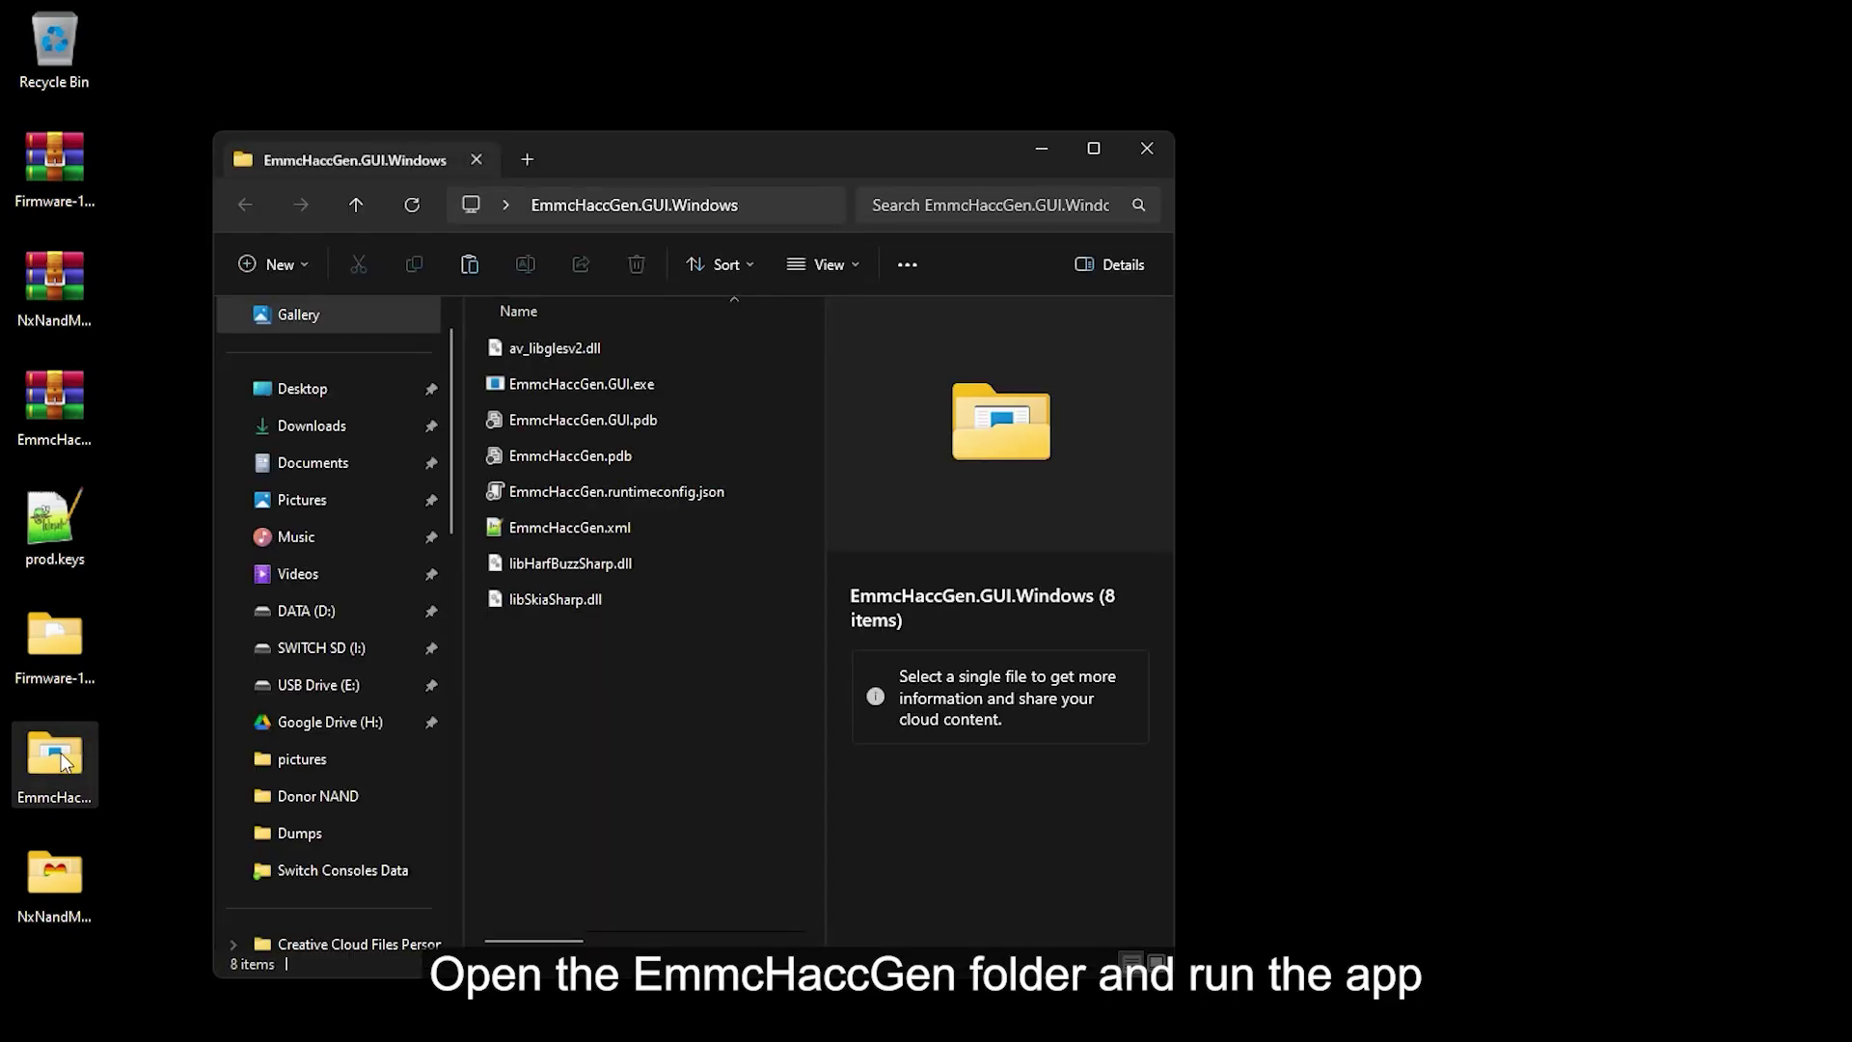
left_click(606, 385)
double_click(605, 386)
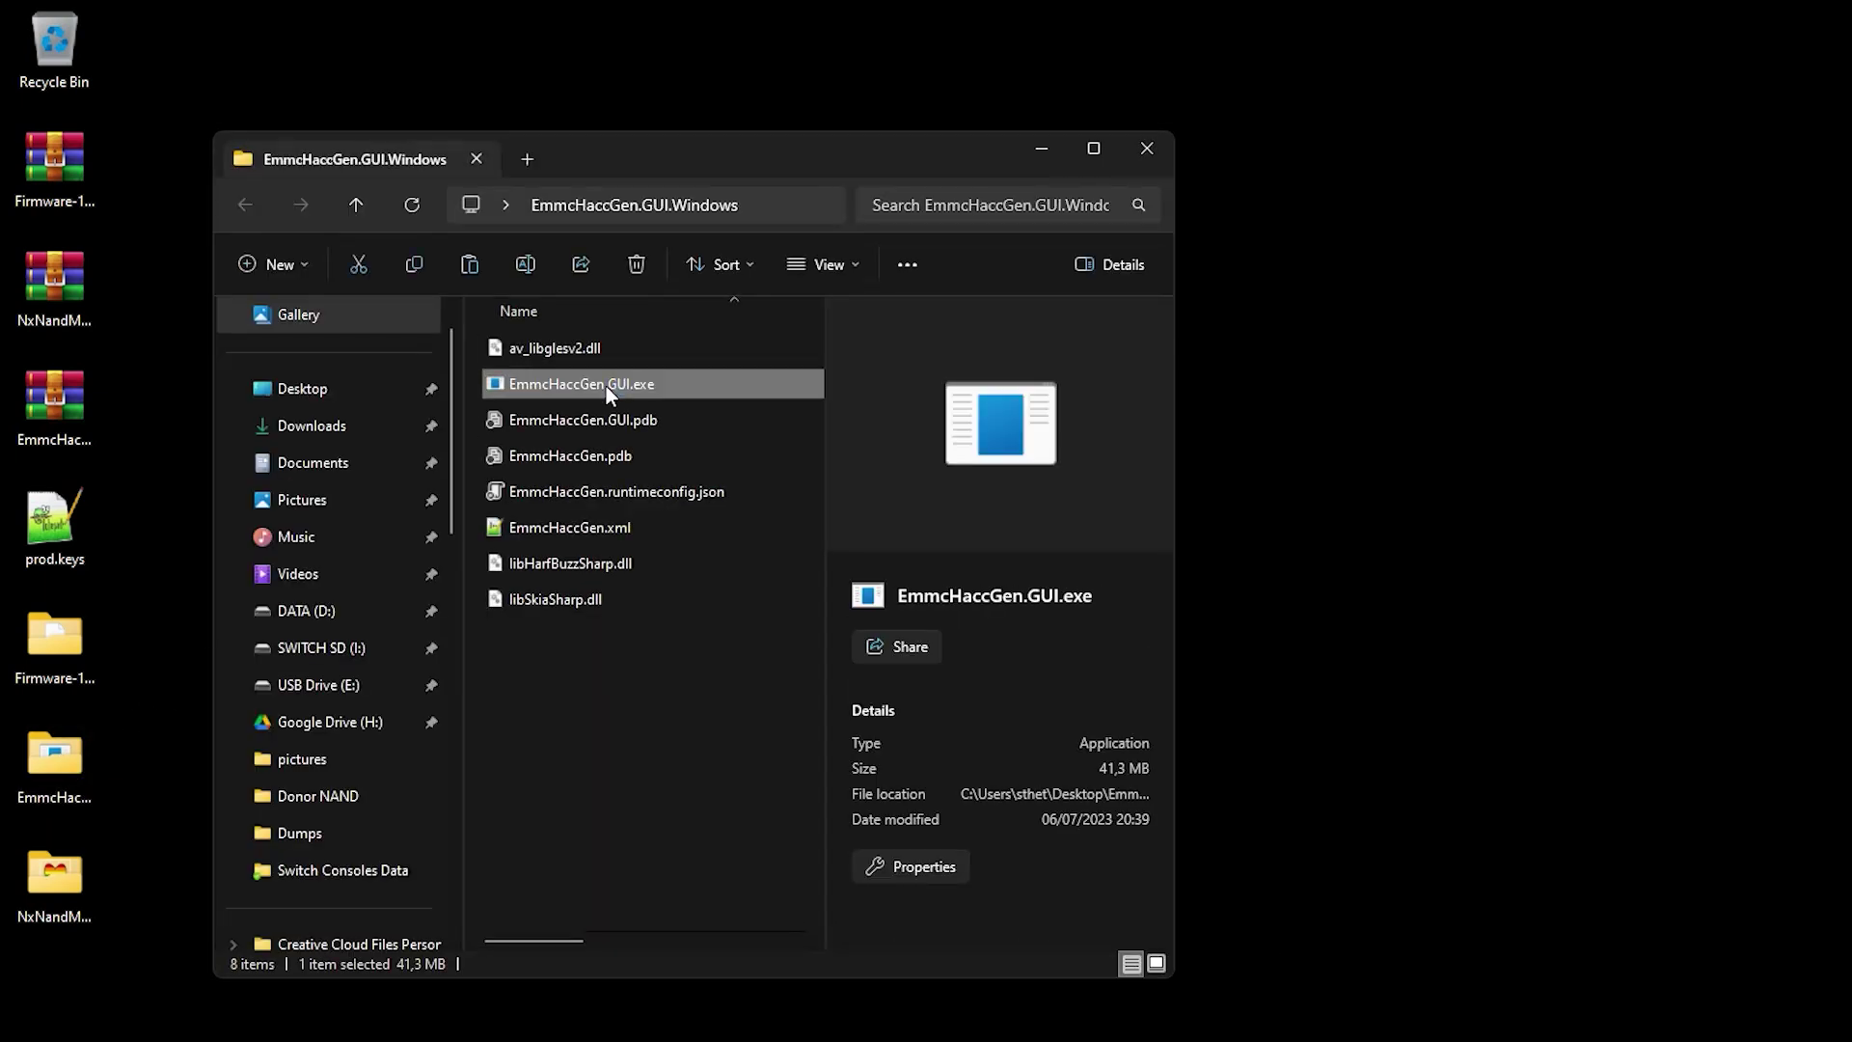
Set the keys location to the desktop's prod.keys and the firmware location to the Firmware-18.0.0 folder
left_click(689, 256)
double_click(993, 413)
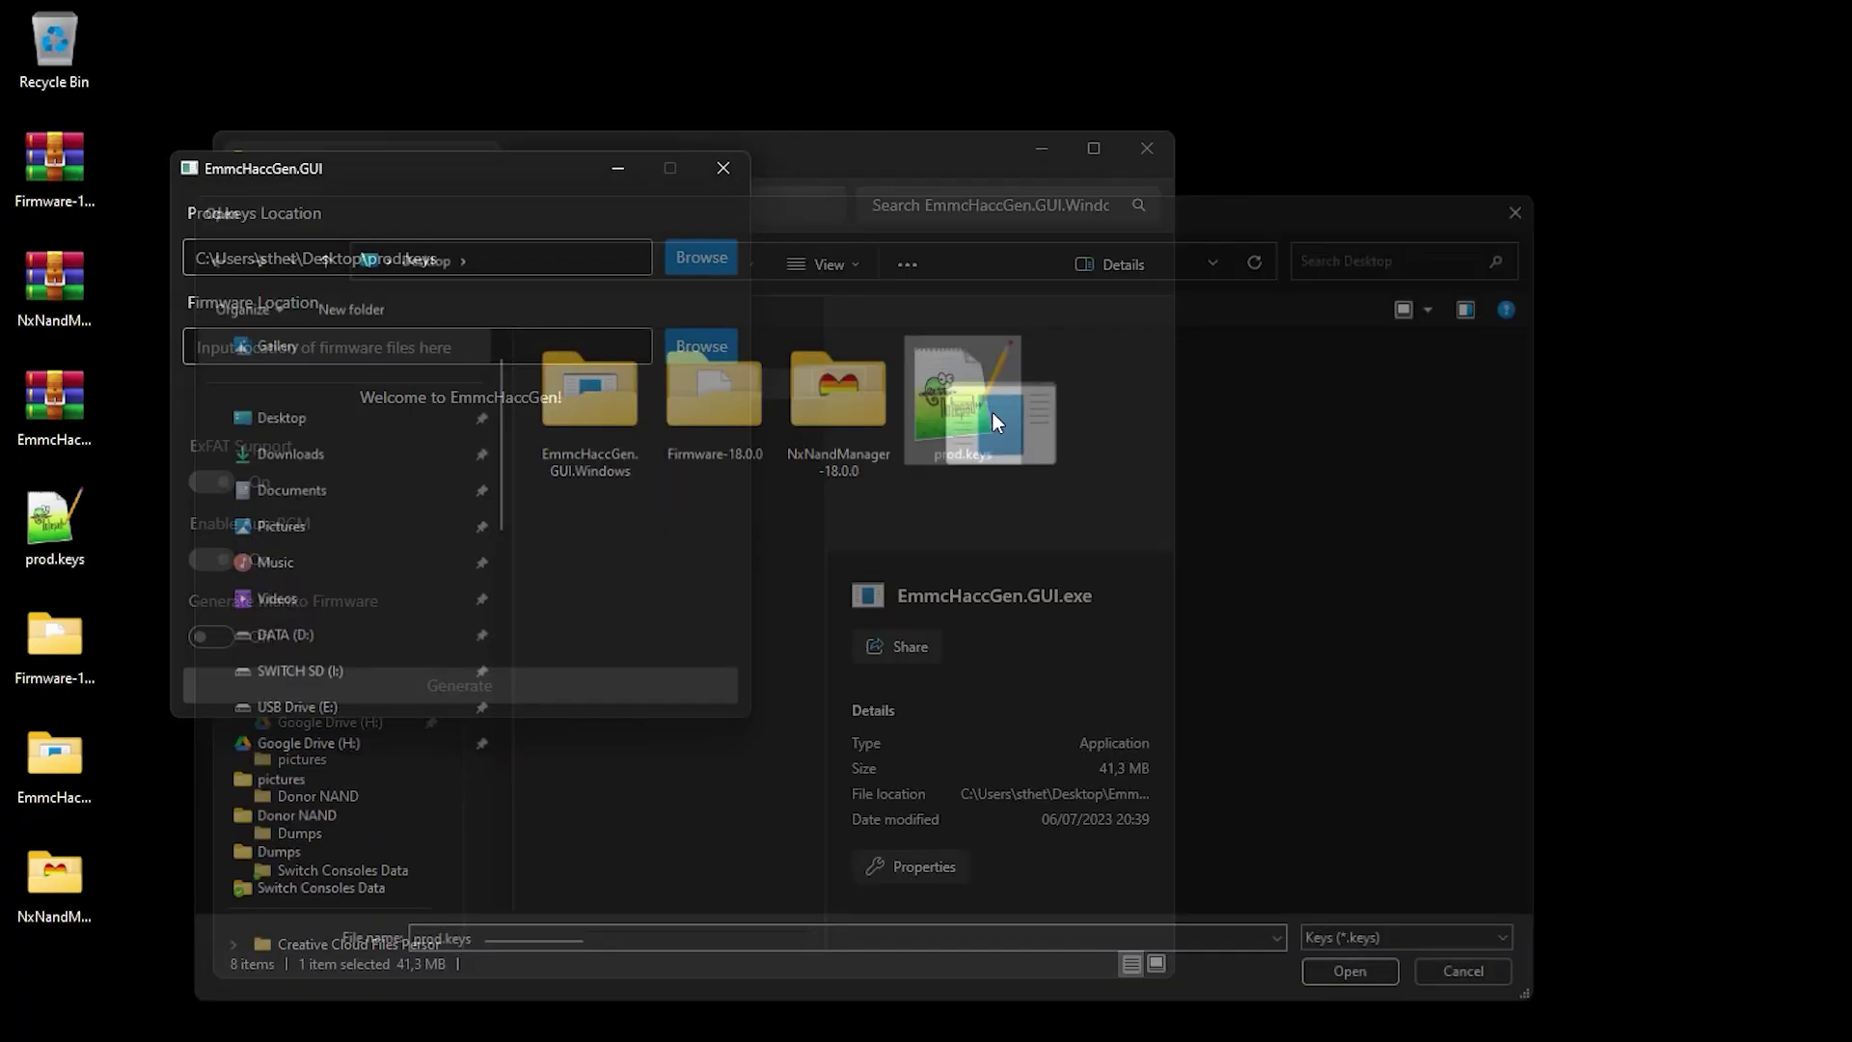
left_click(736, 340)
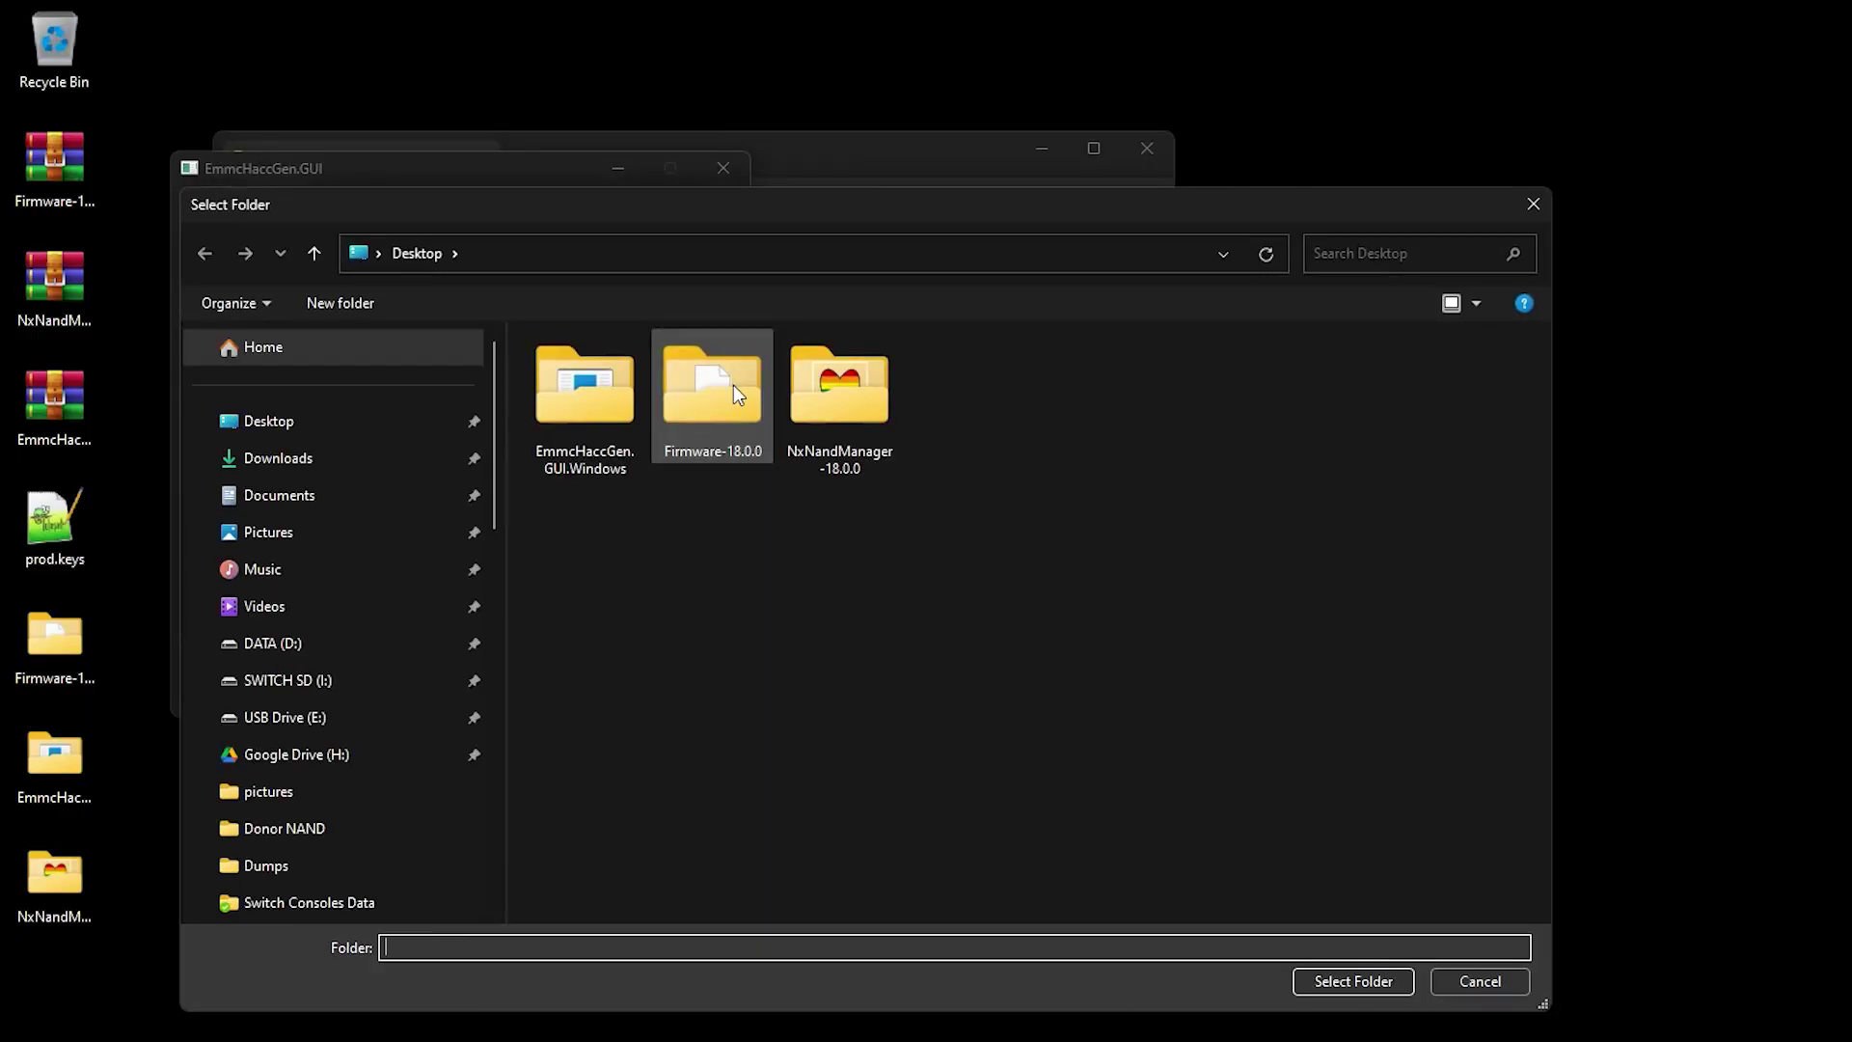
left_click(733, 385)
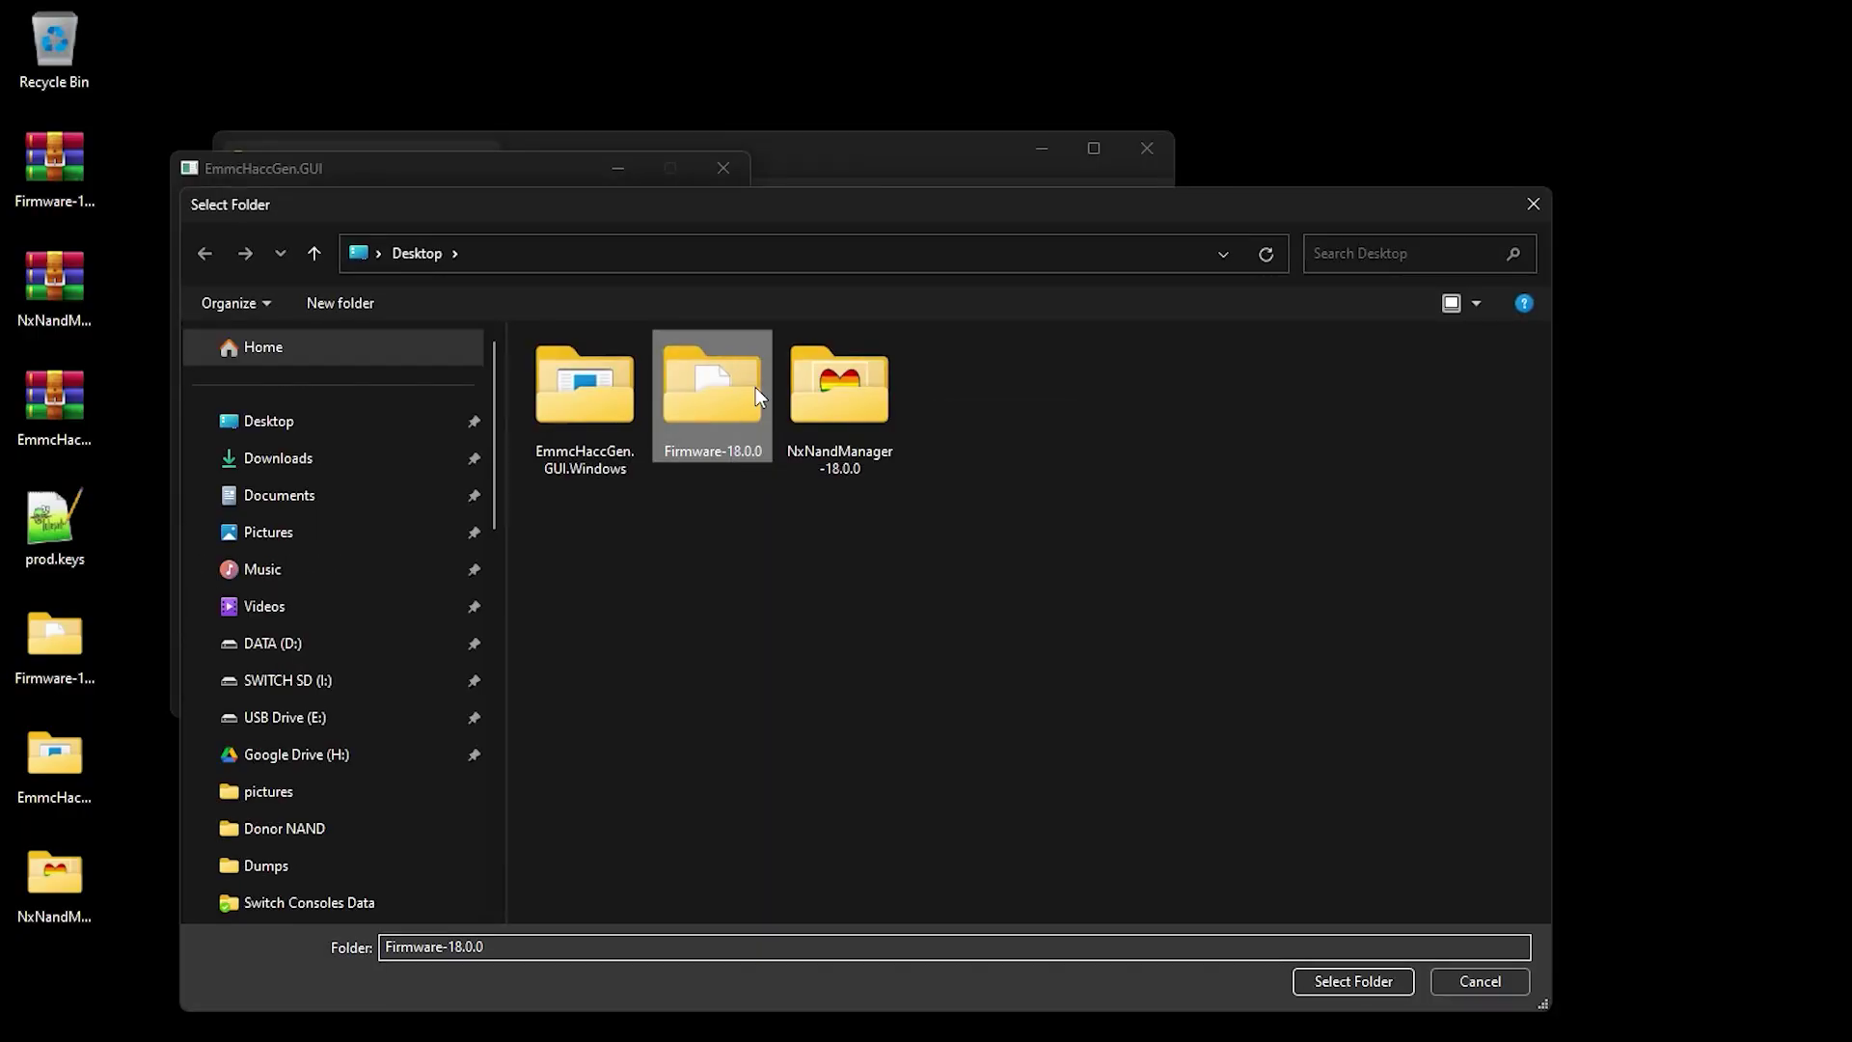
left_click(1358, 978)
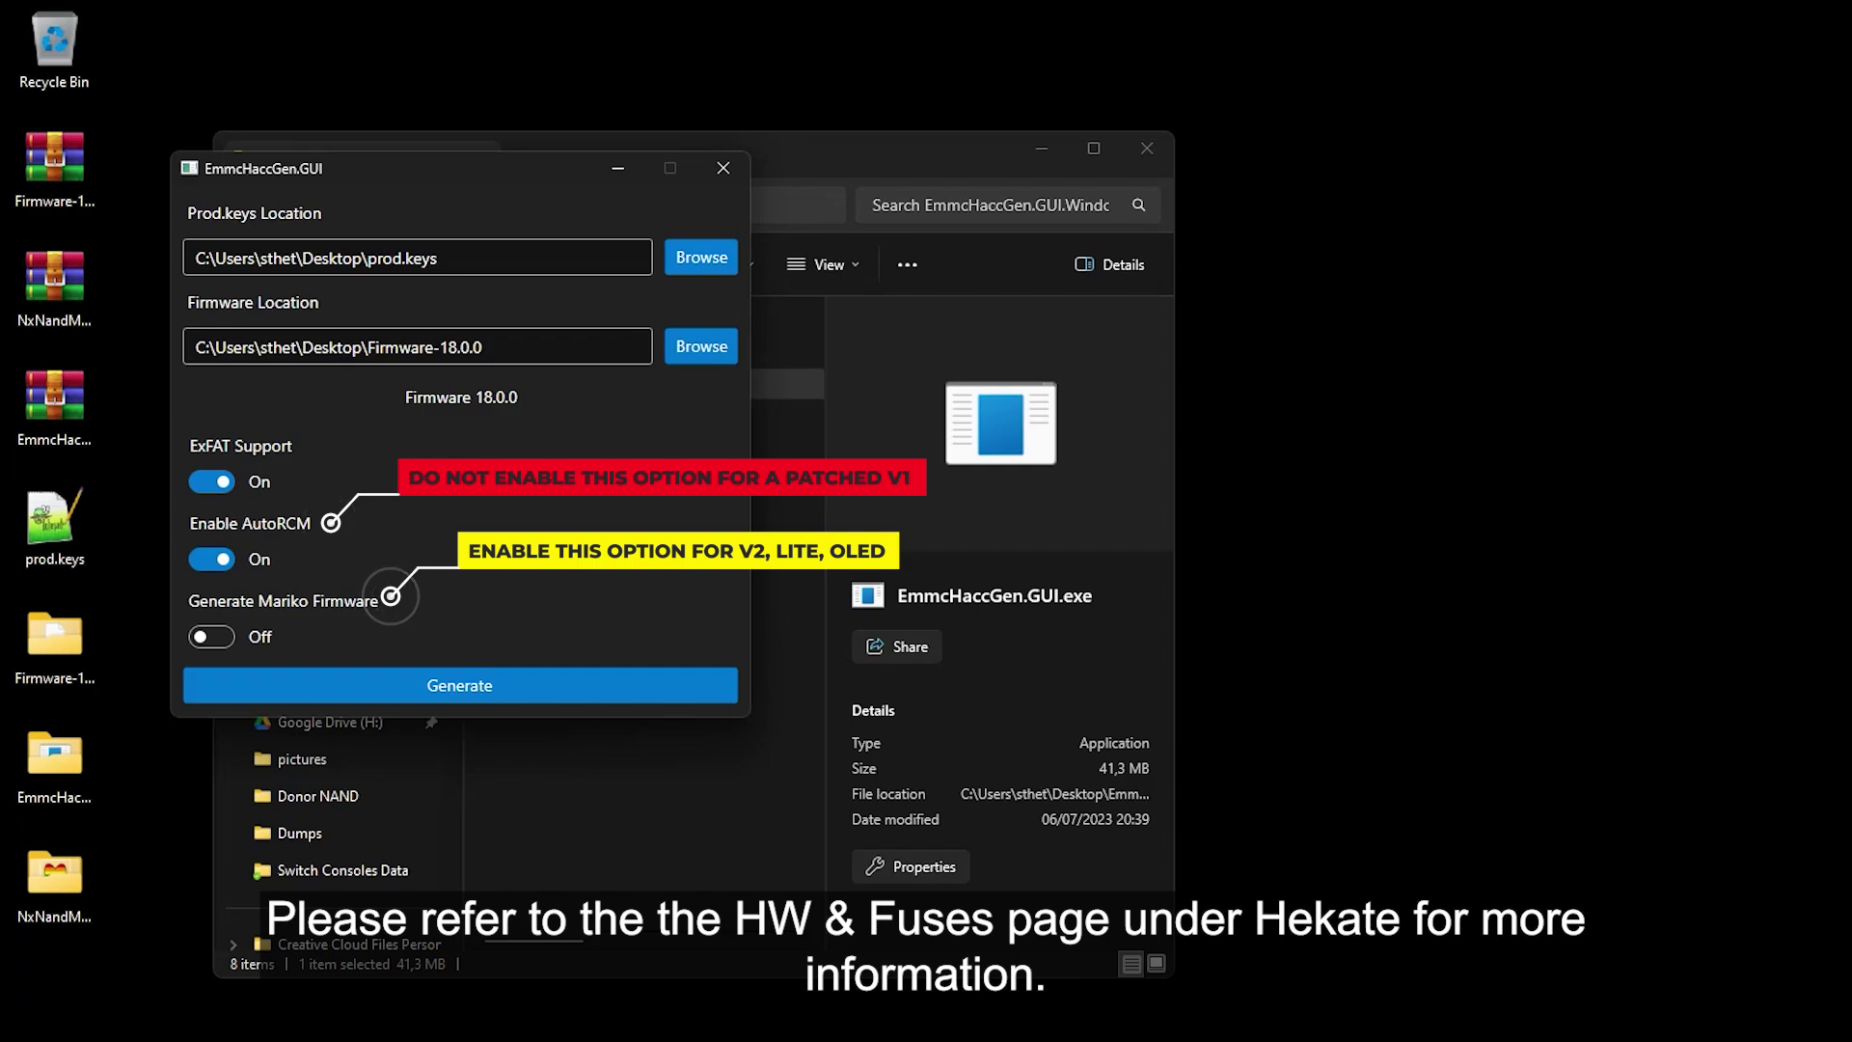
Enable Mariko firmware generation and generate the firmware files to the Desktop
left_click(211, 637)
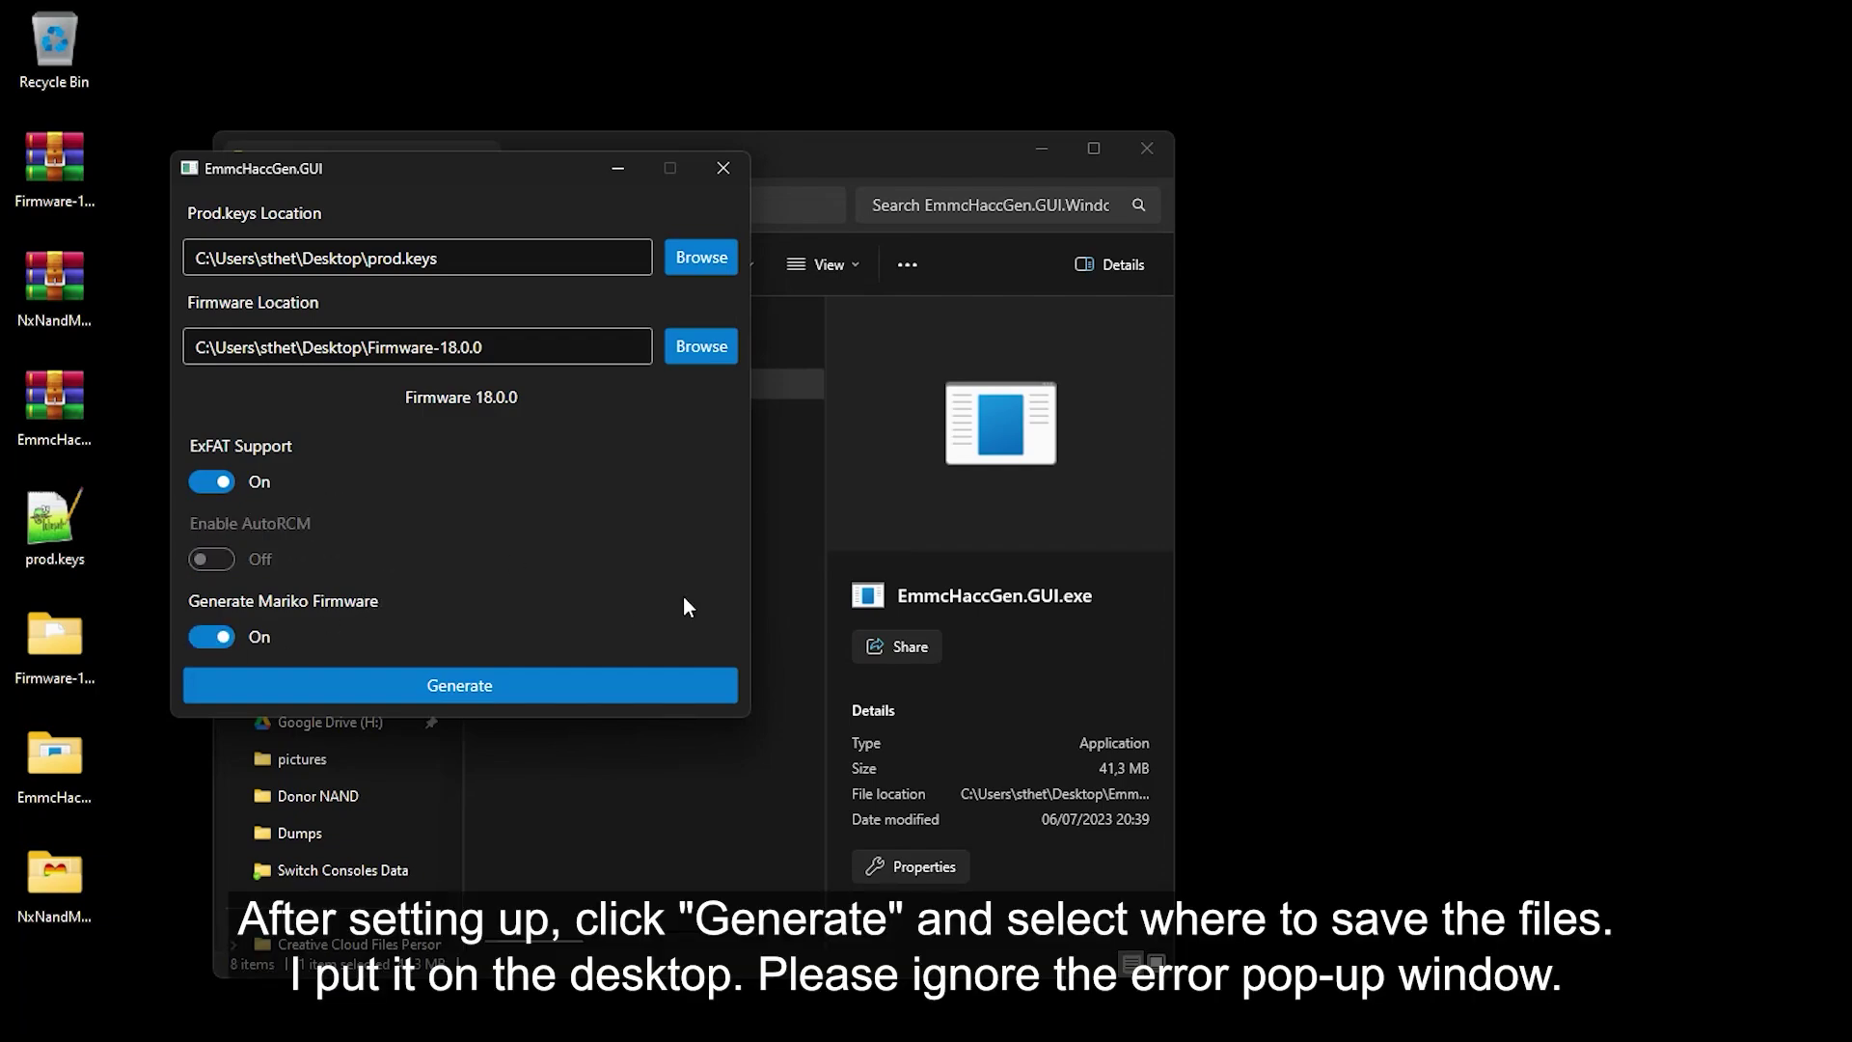
left_click(629, 683)
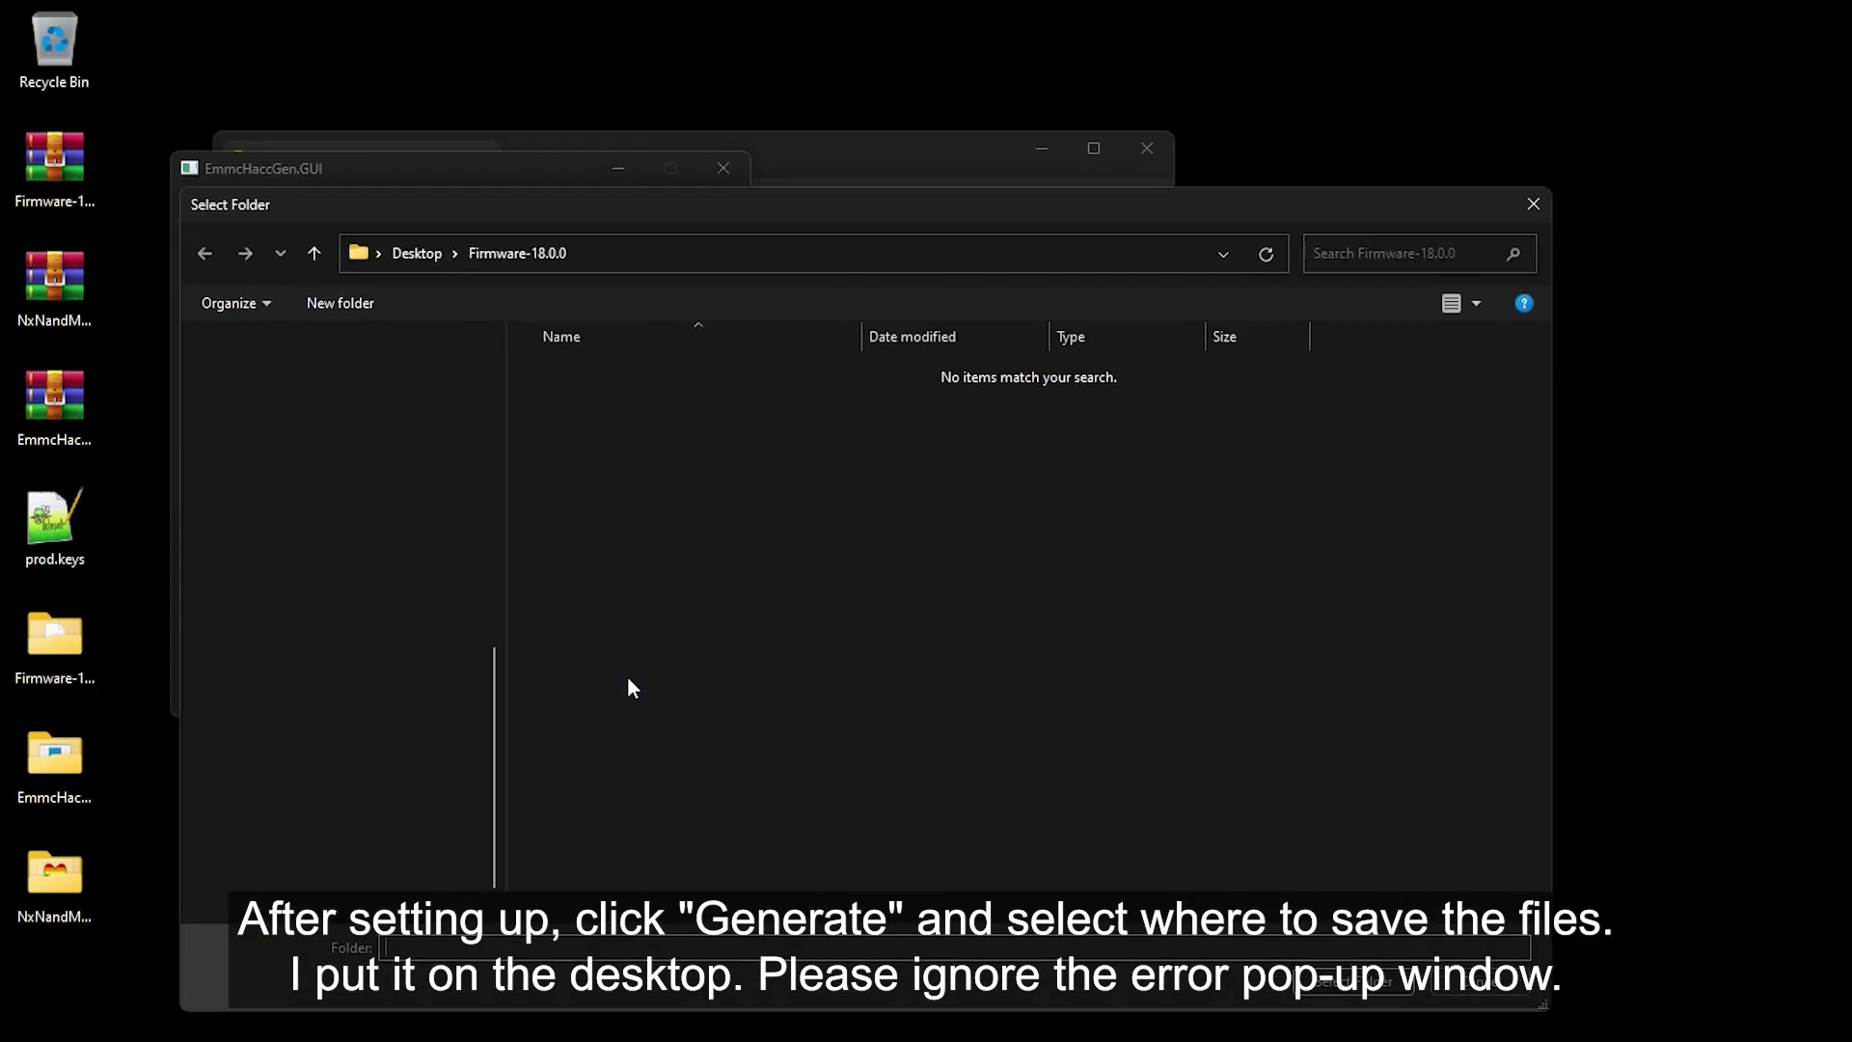
left_click(324, 420)
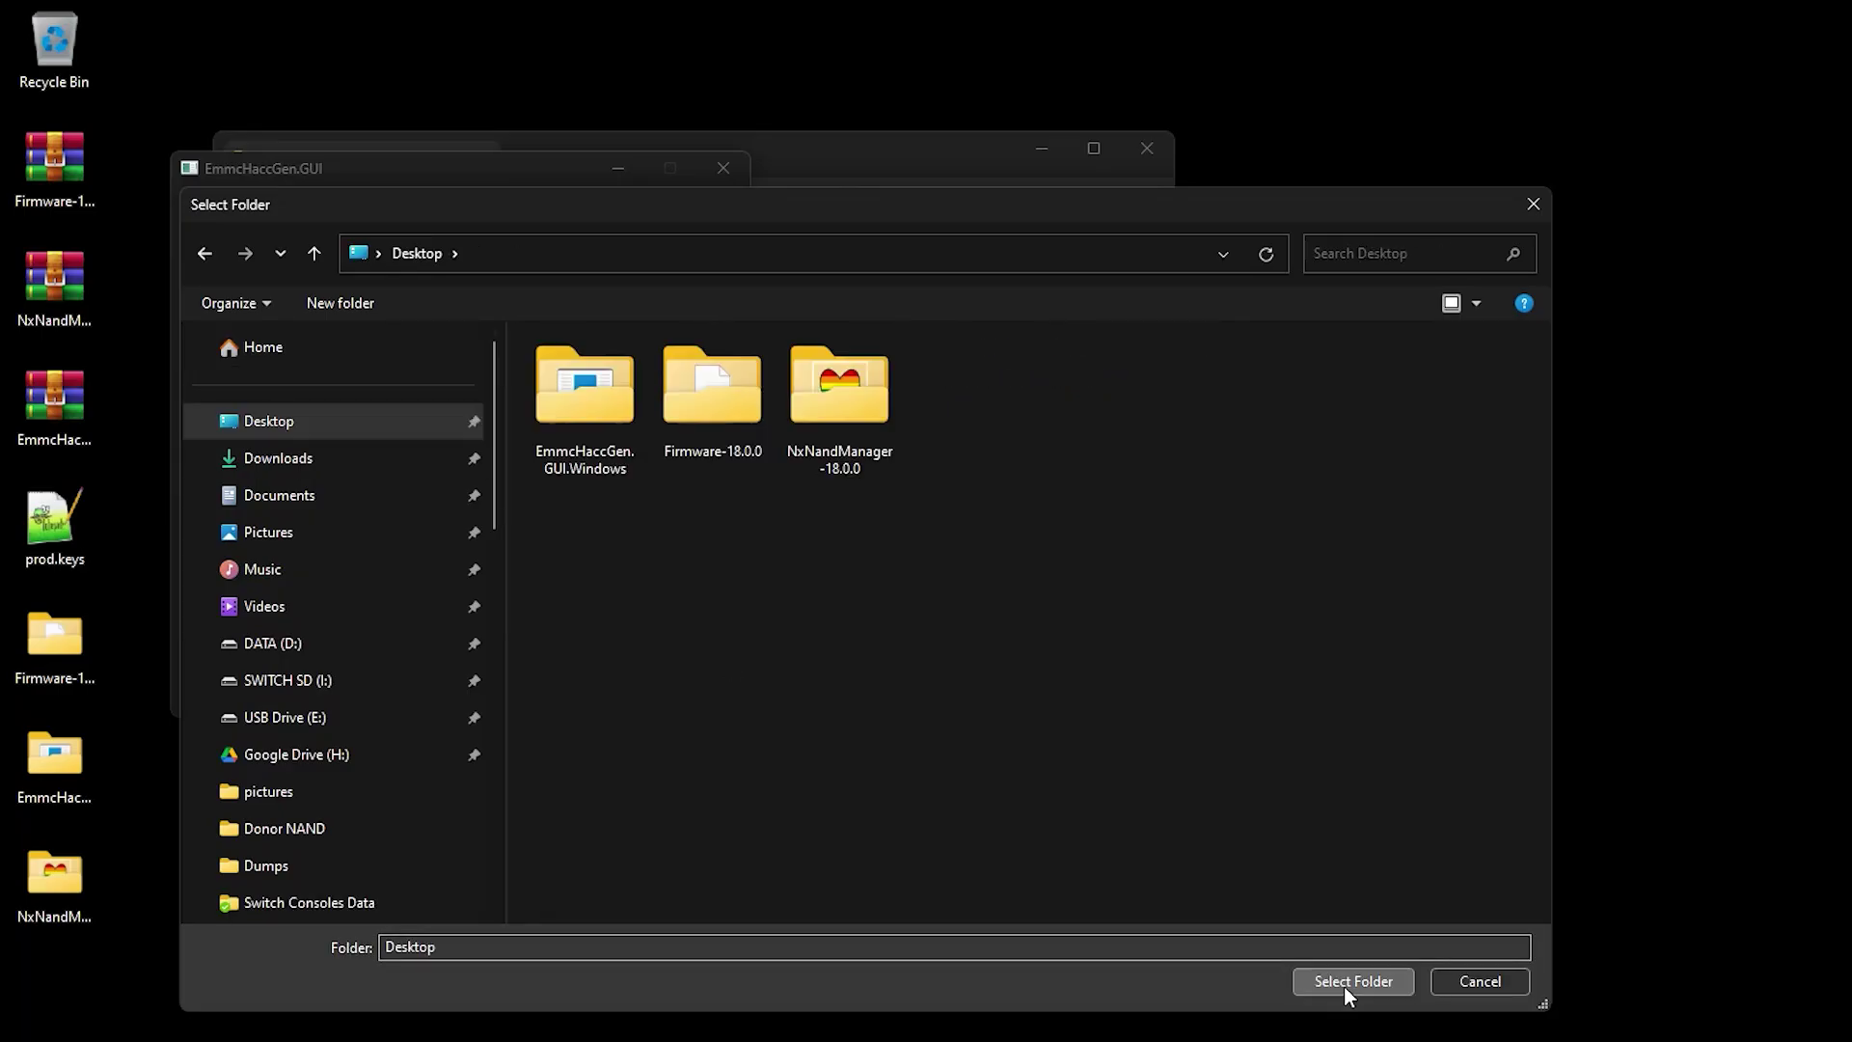
left_click(1345, 986)
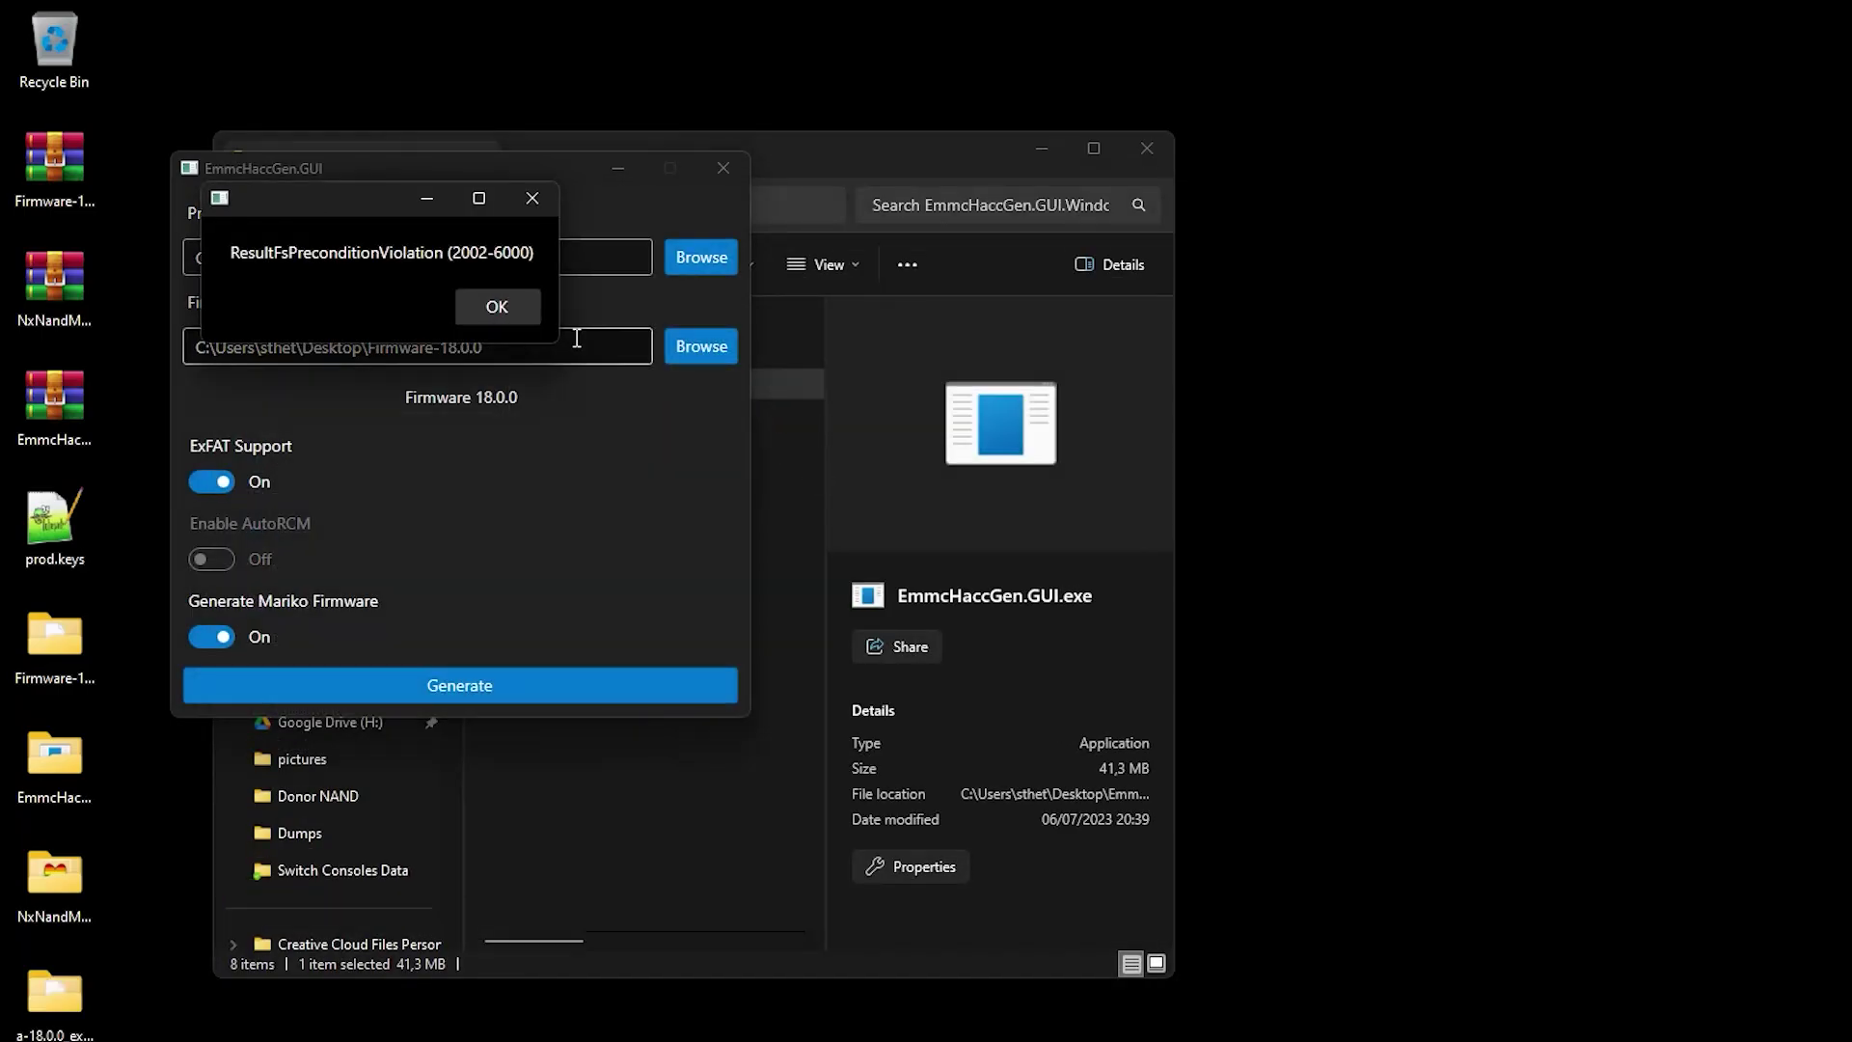
Dismiss the error, close EmmcHaccGen and its folder window, and open the generated a-18.0.0_exFAT folder on the desktop
left_click(525, 308)
left_click(724, 170)
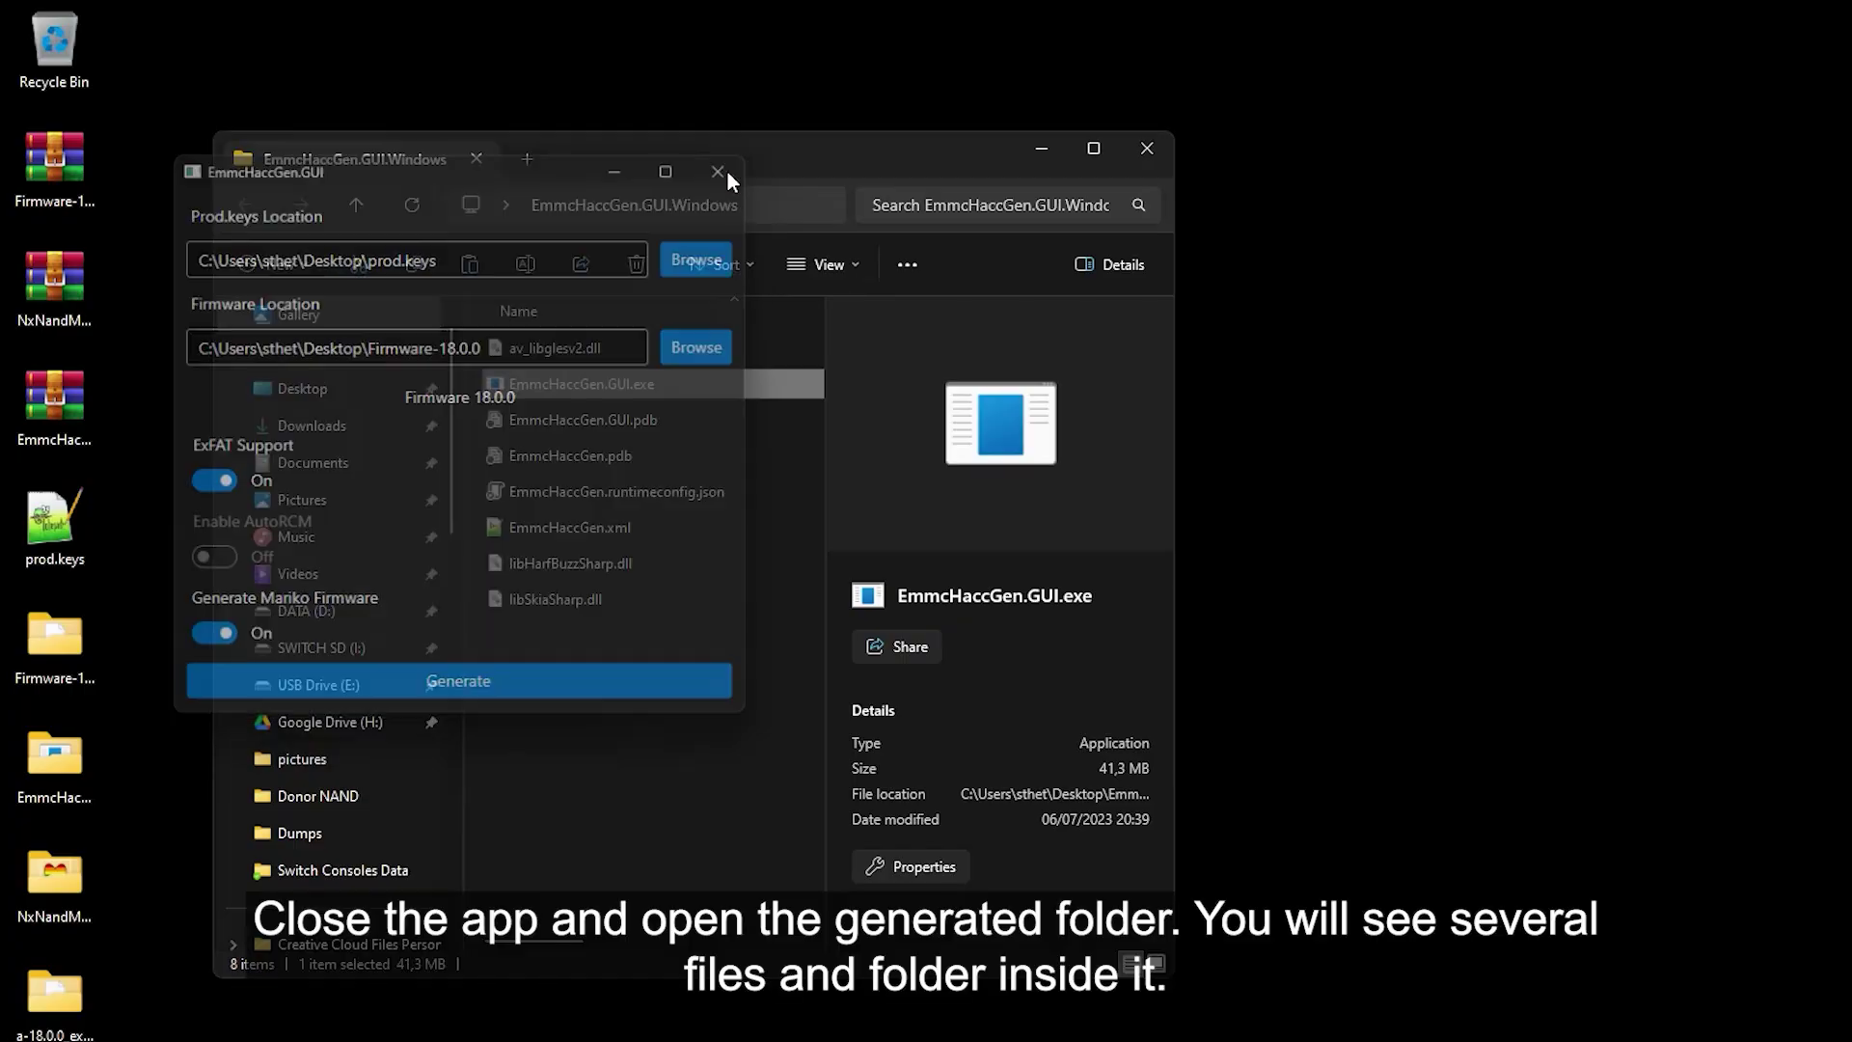
left_click(956, 126)
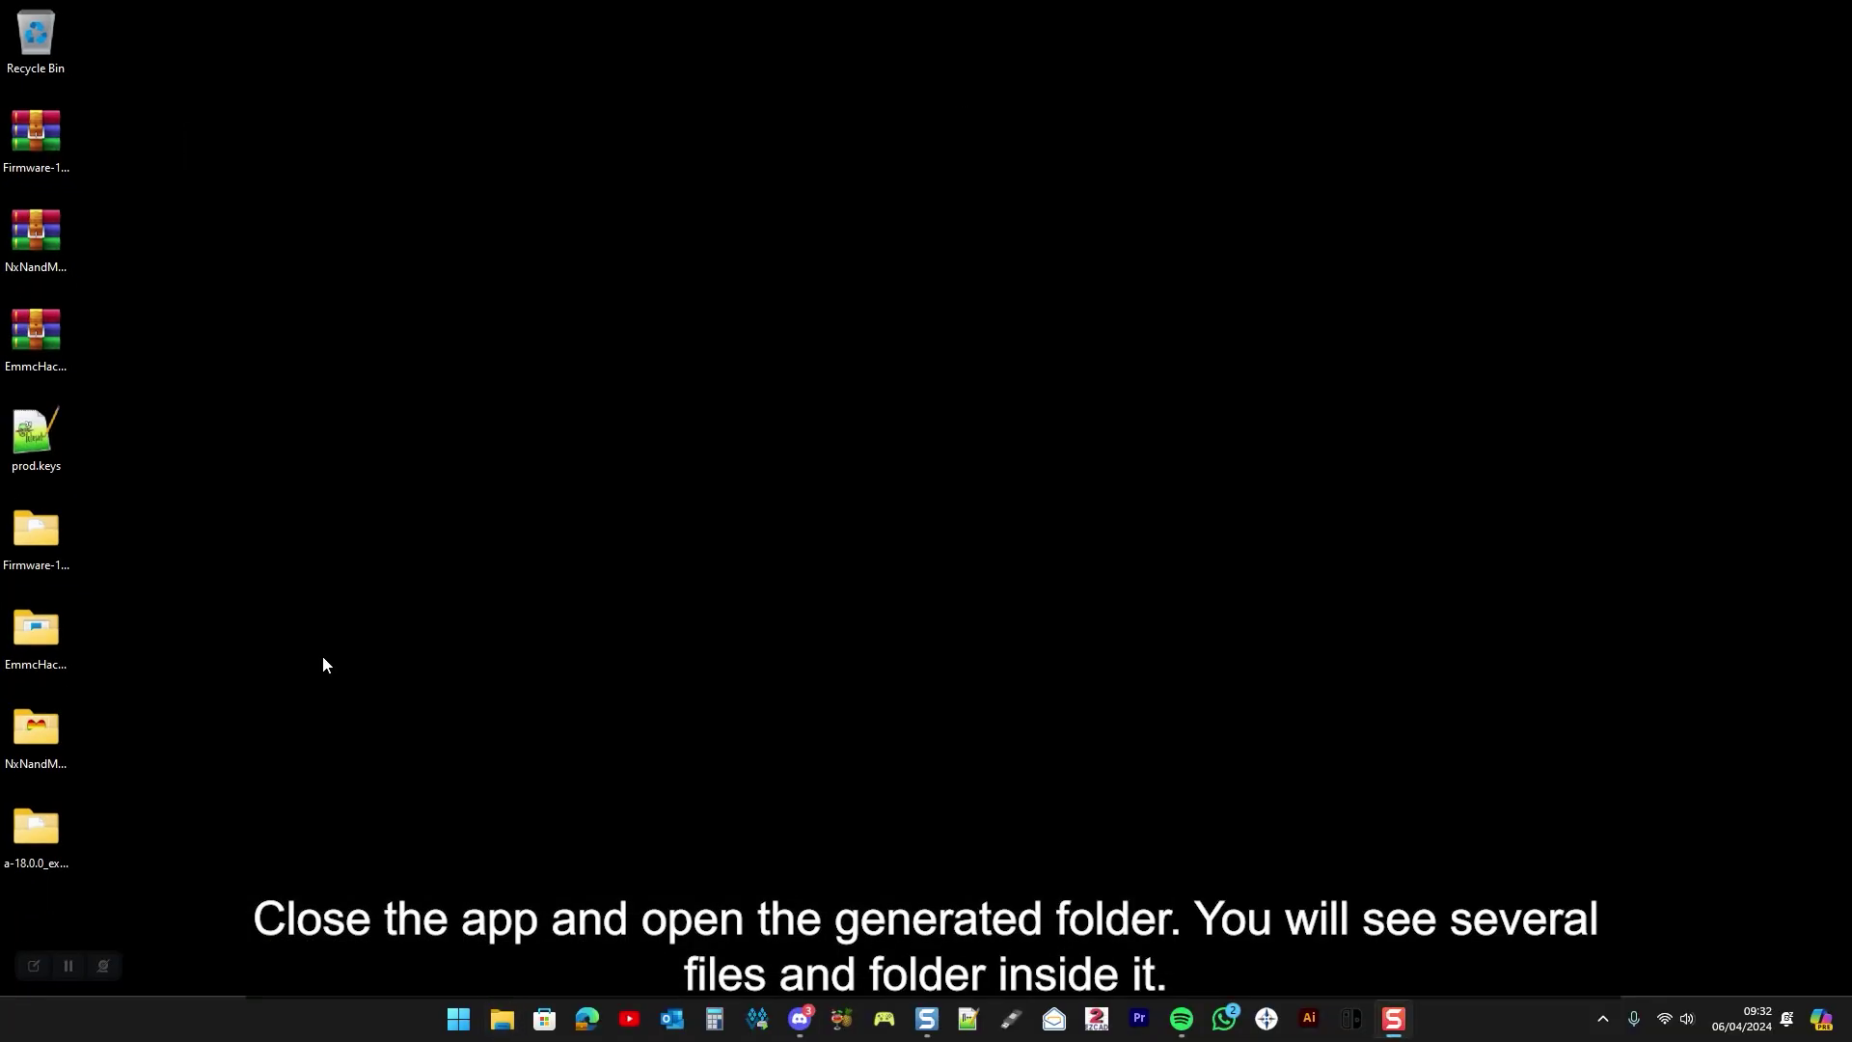
double_click(27, 837)
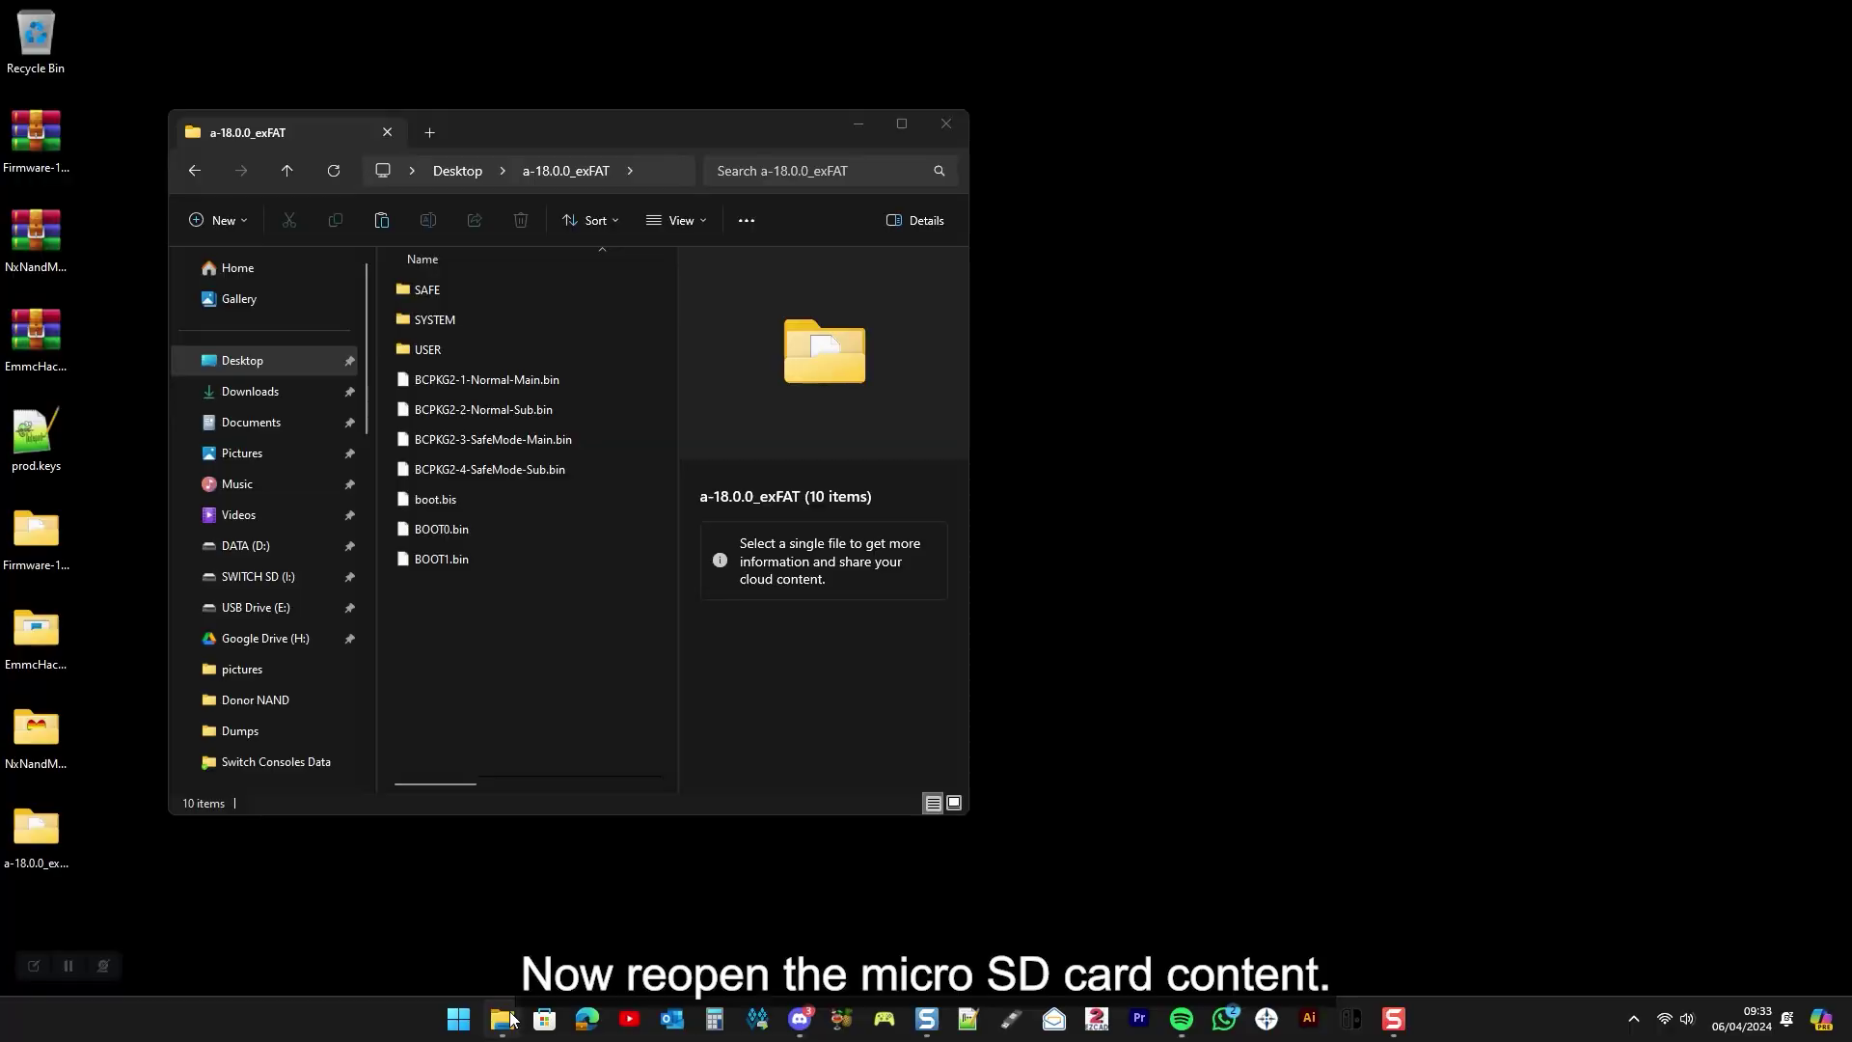
Open a second File Explorer window beside the generated folder and show the SWITCH SD drive in it
right_click(502, 1019)
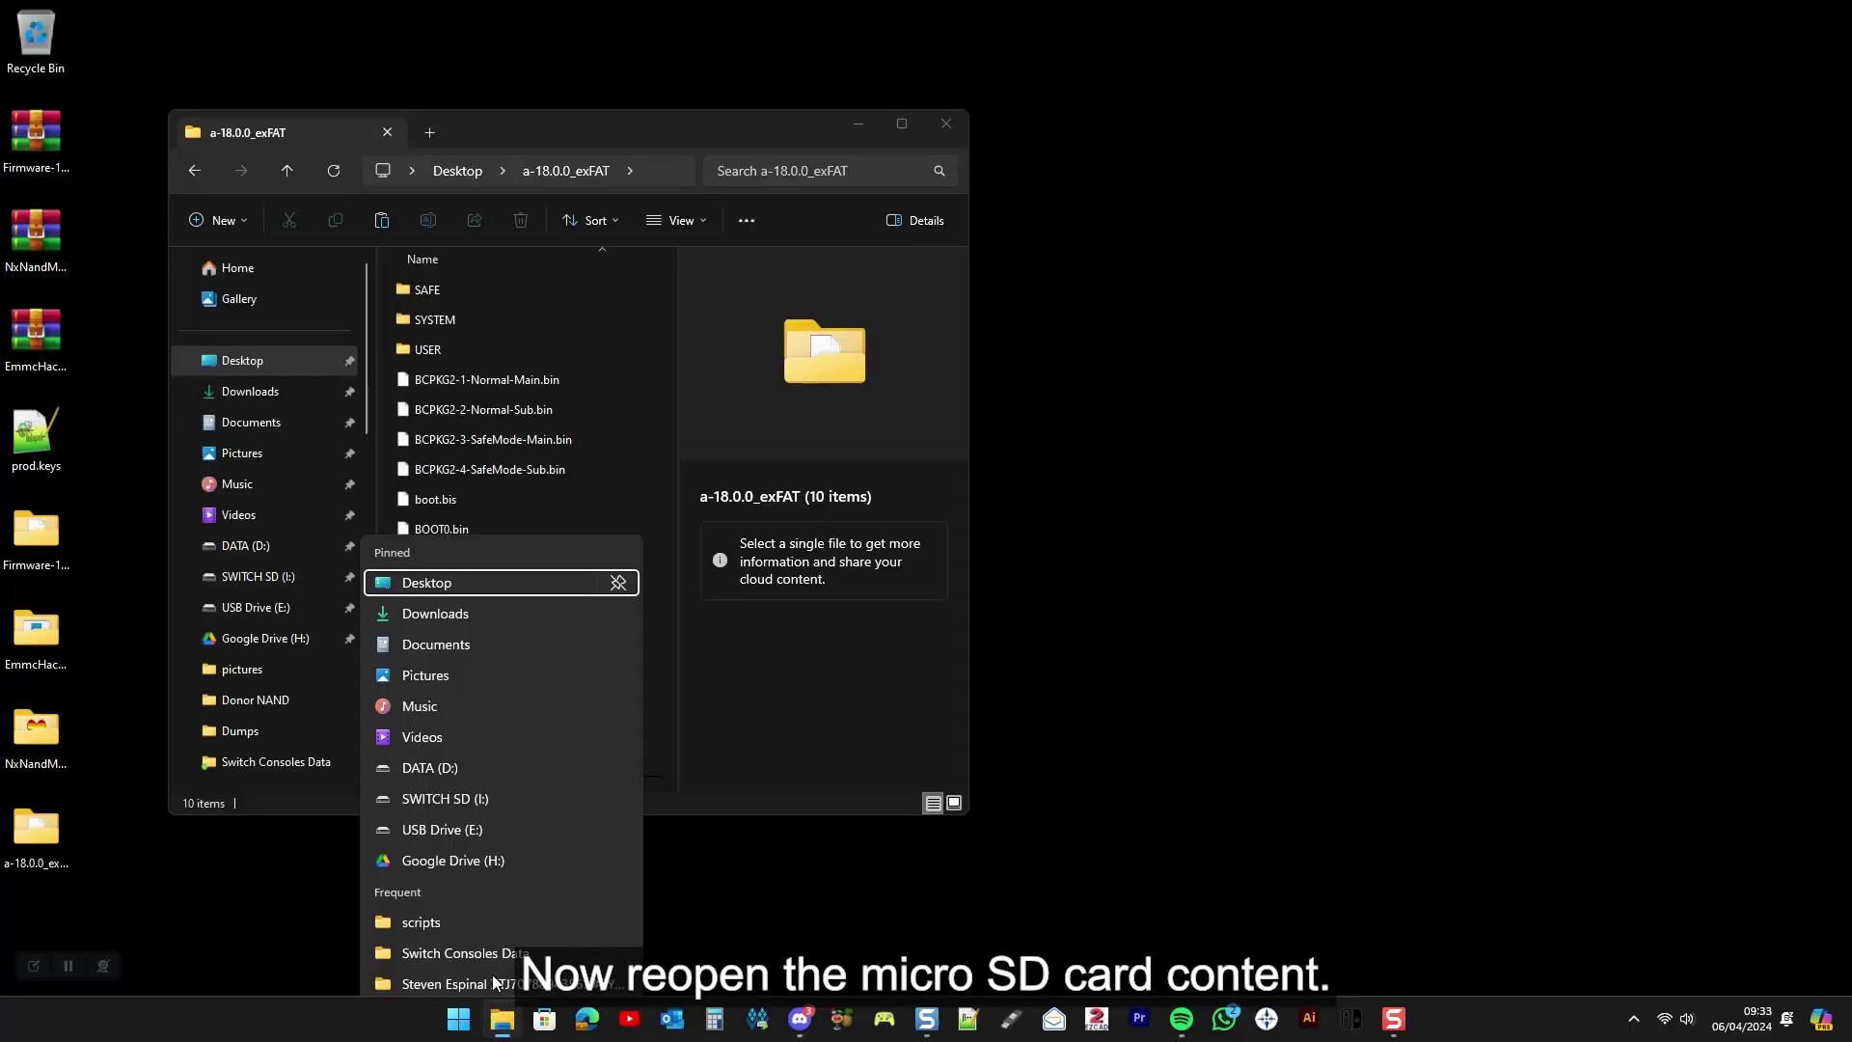
left_click(454, 907)
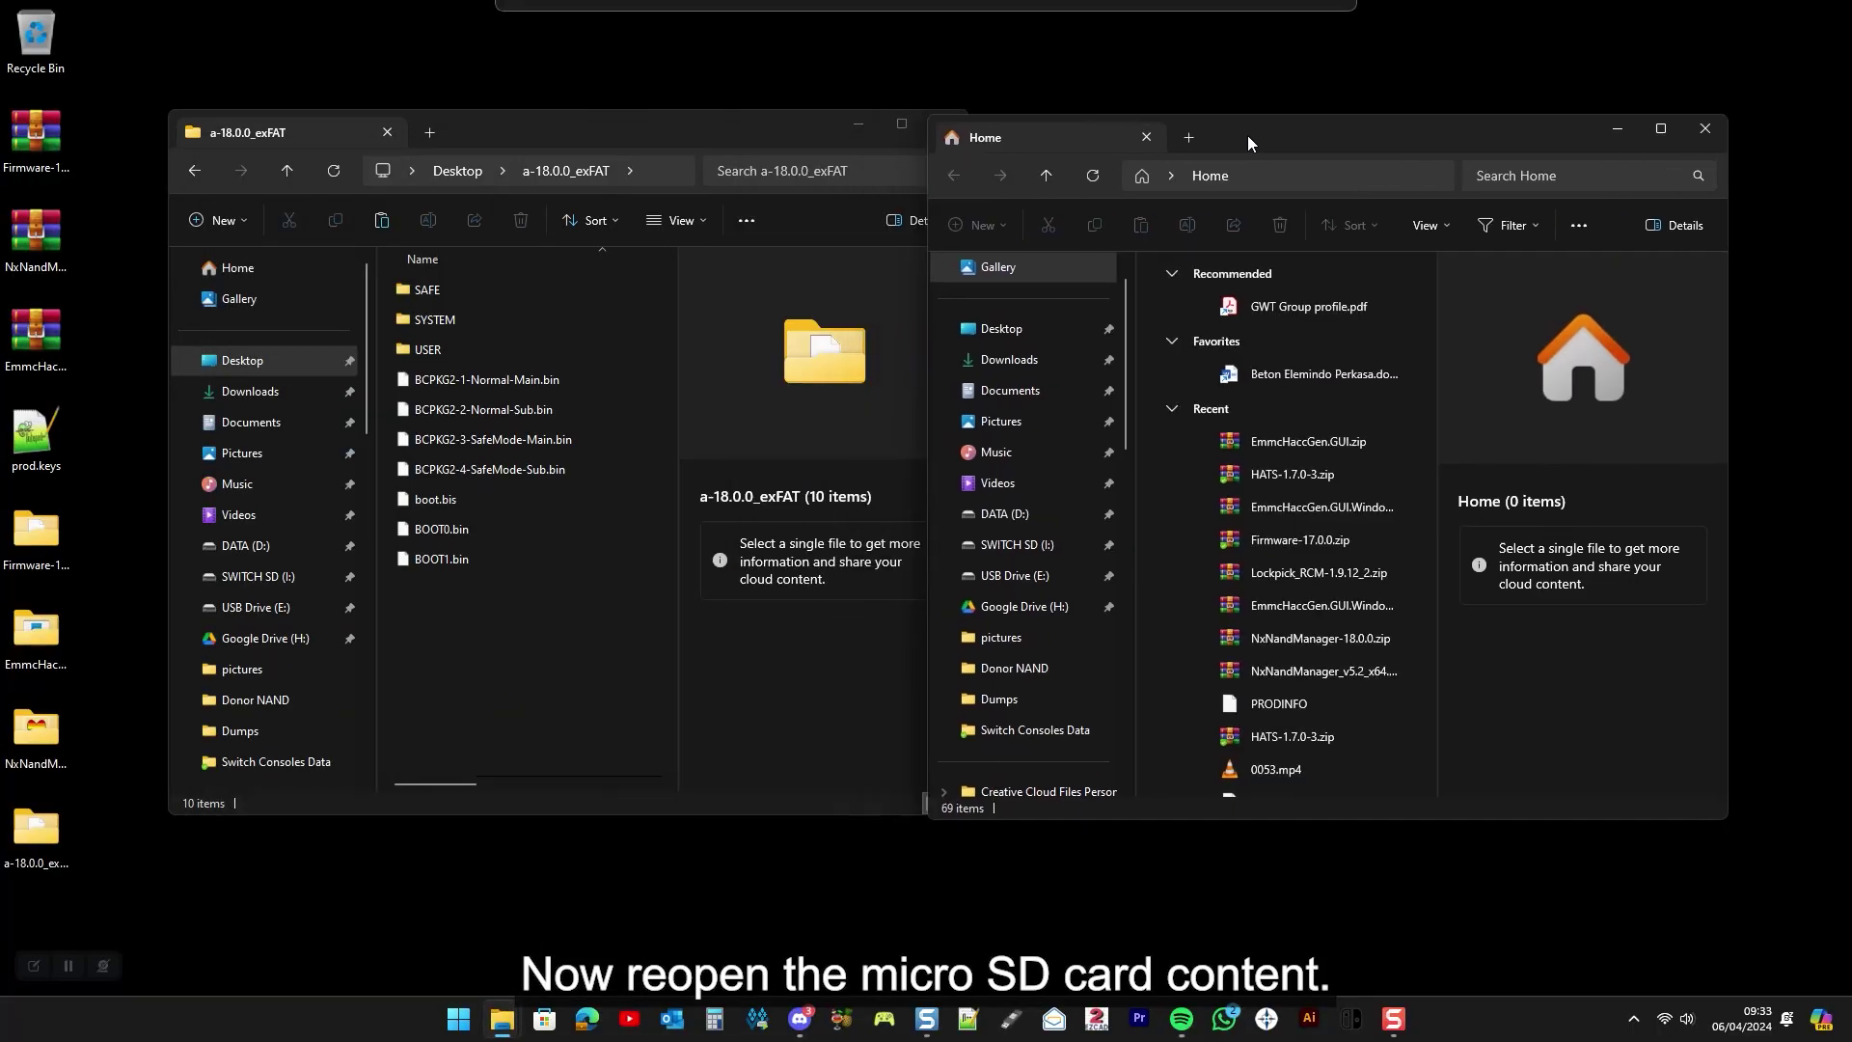
left_click_drag(1247, 135, 1296, 129)
left_click(1067, 538)
Open the partitions folder under backup, e679605d, restore on the SWITCH SD drive
left_click(1258, 321)
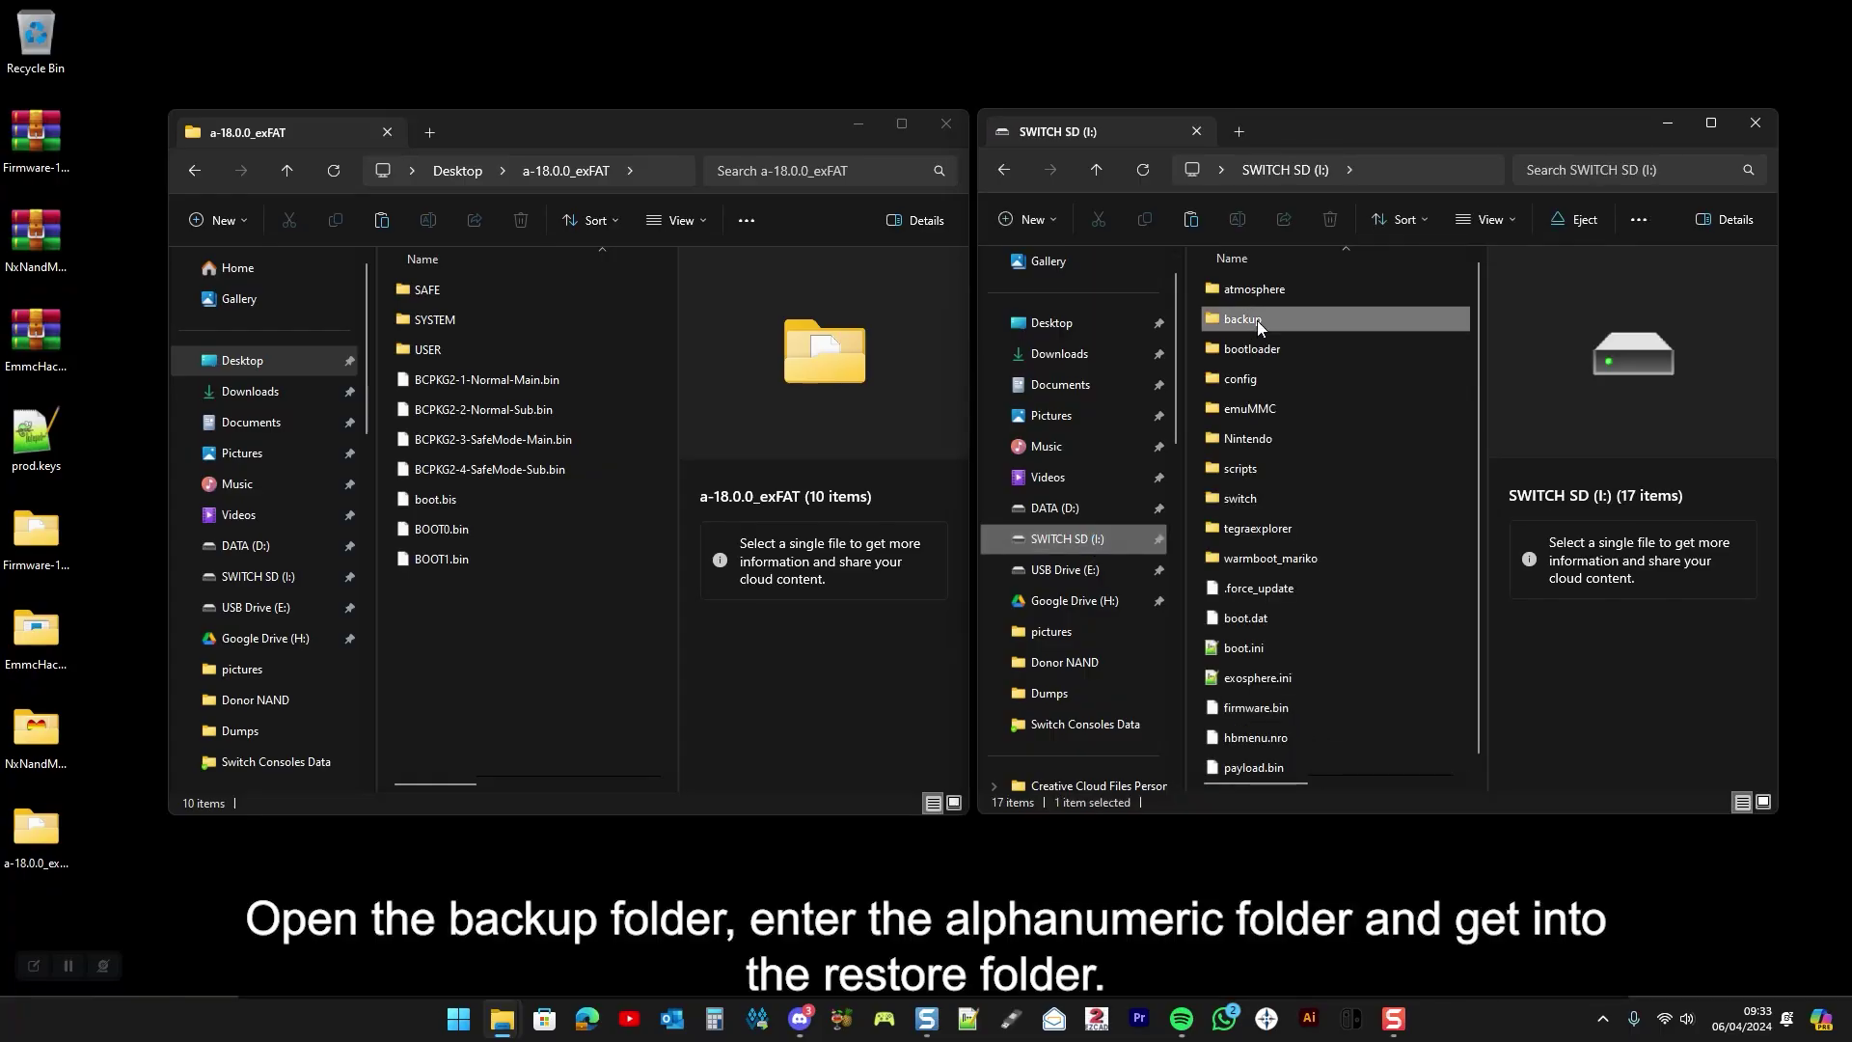
double_click(1258, 320)
double_click(1253, 292)
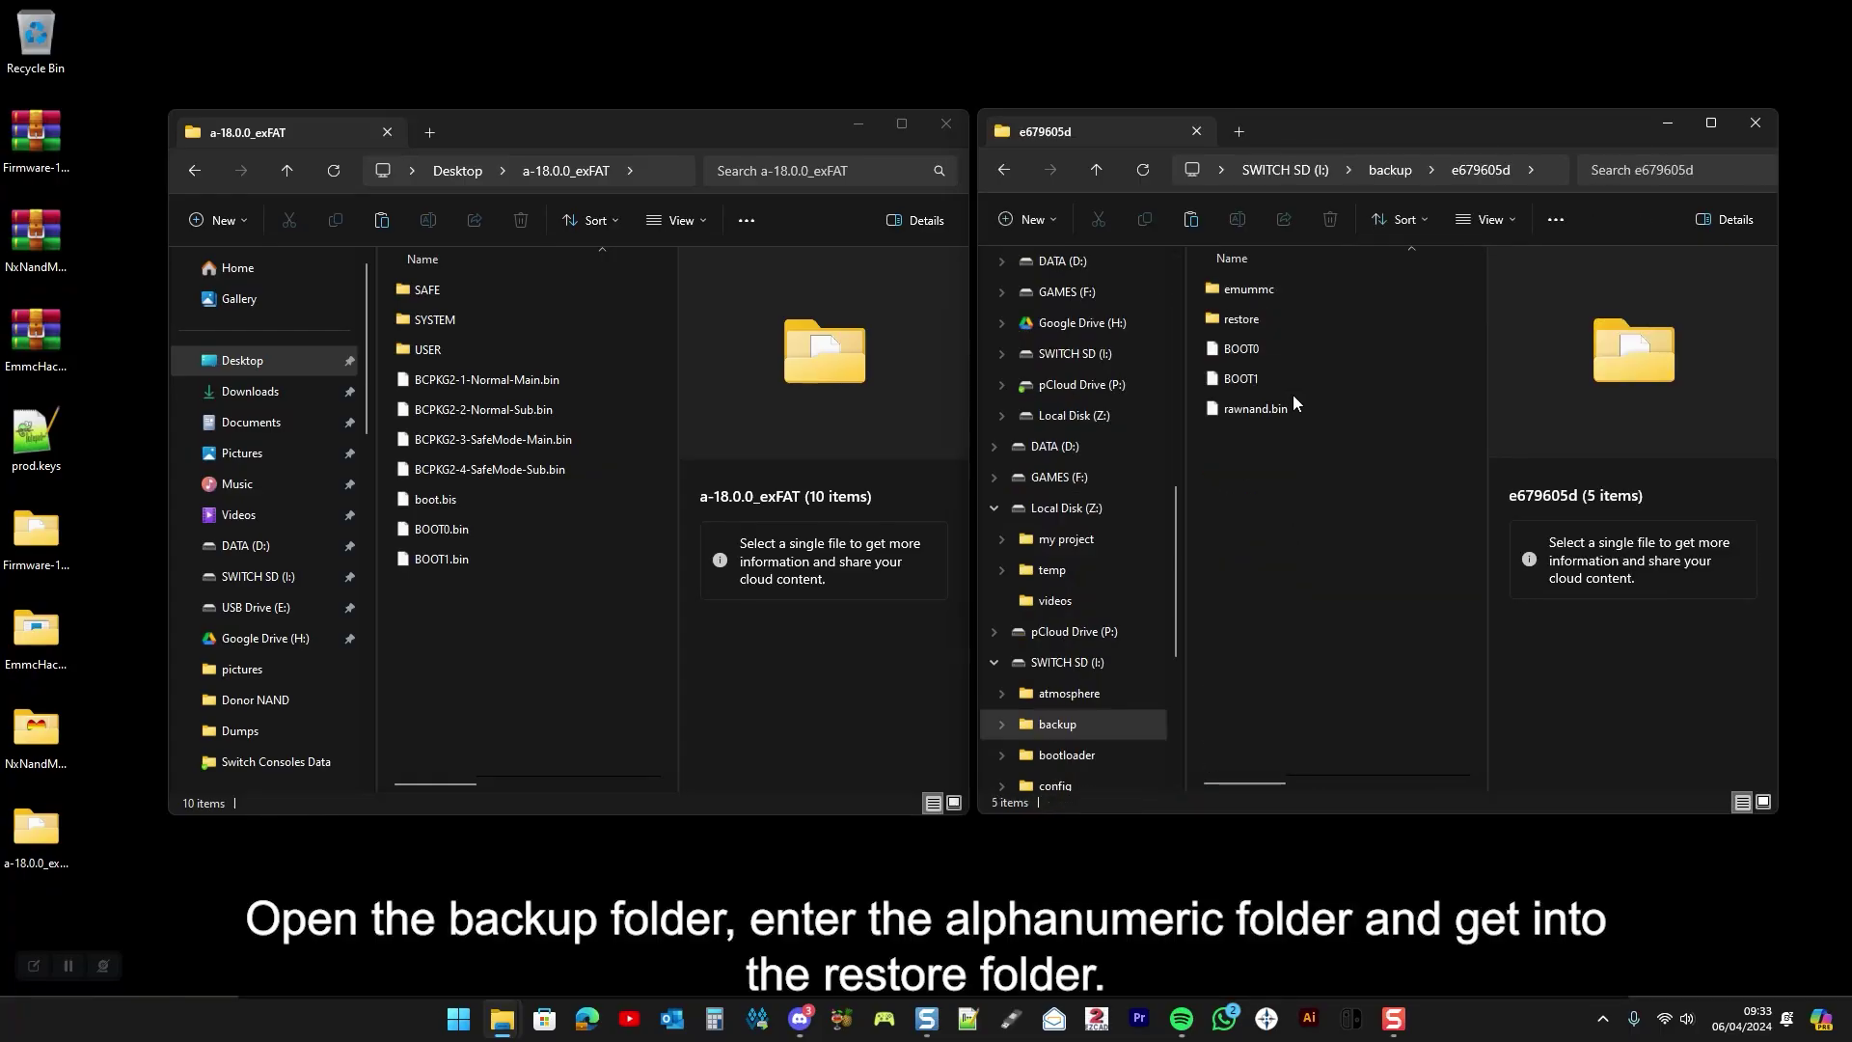
double_click(1260, 319)
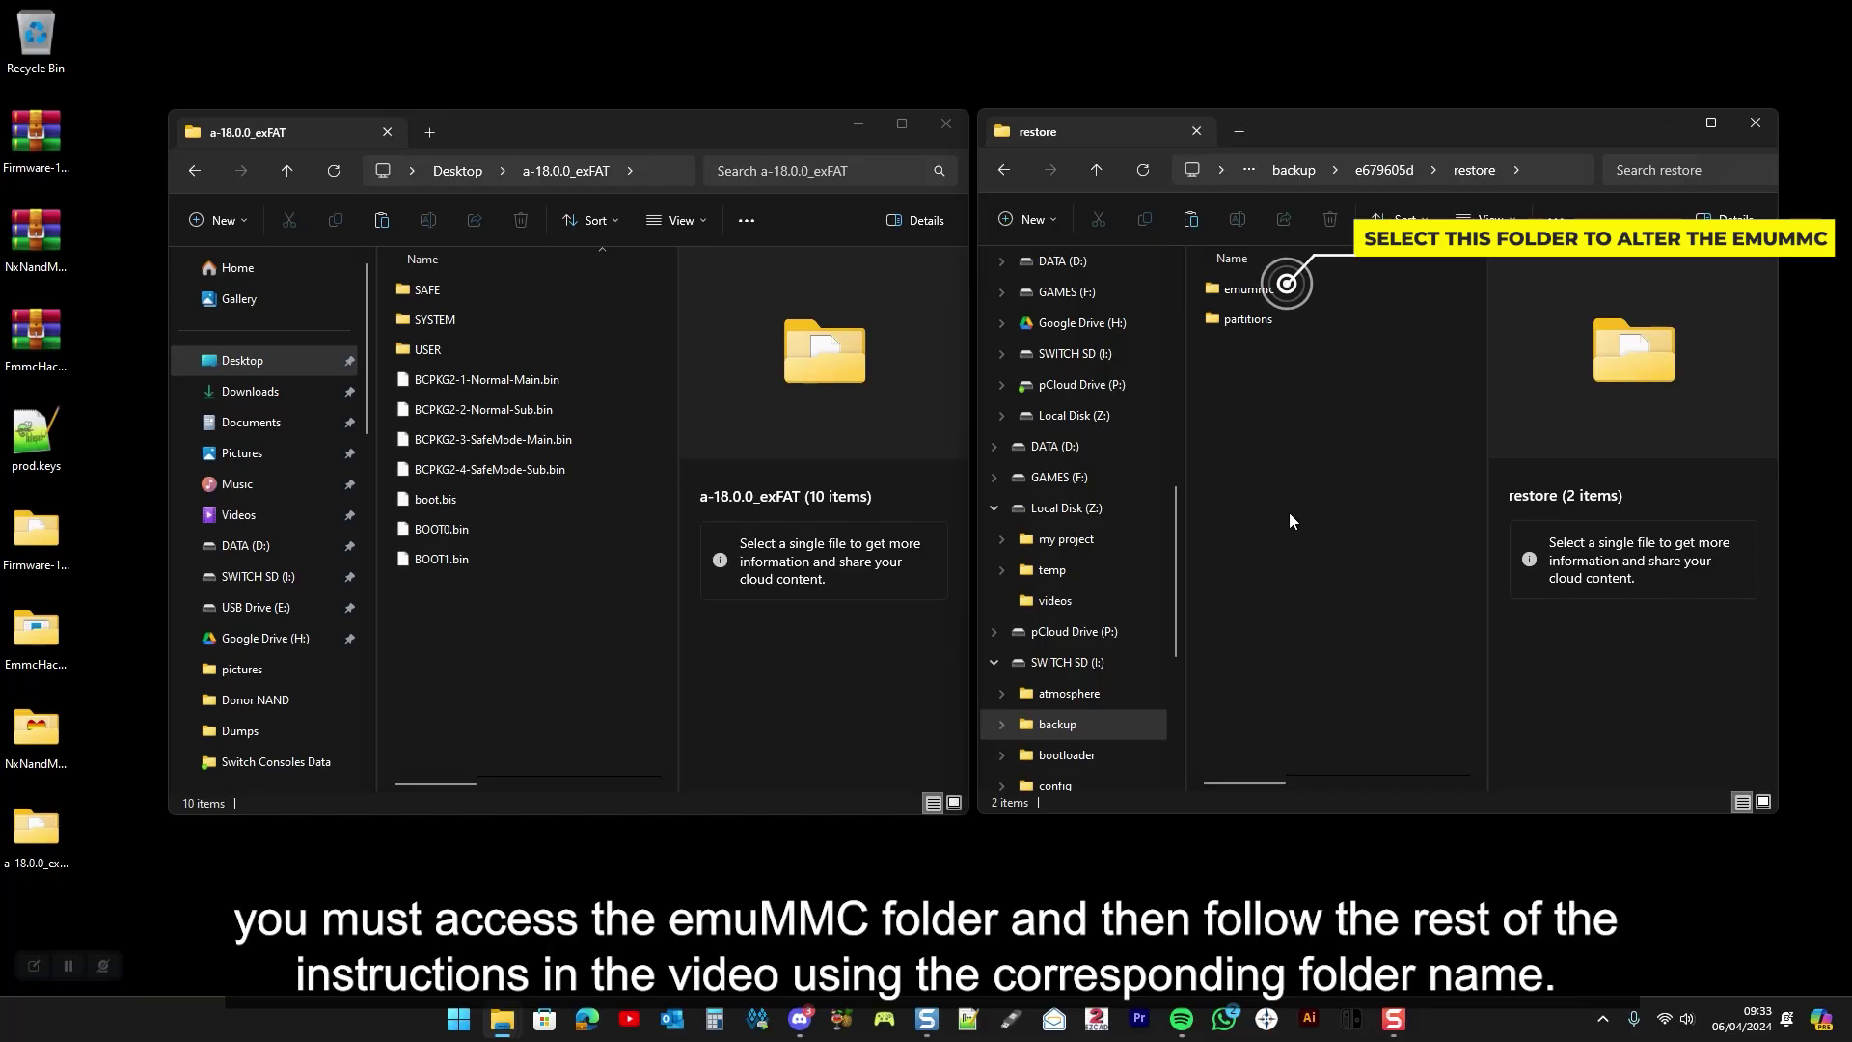
double_click(1260, 322)
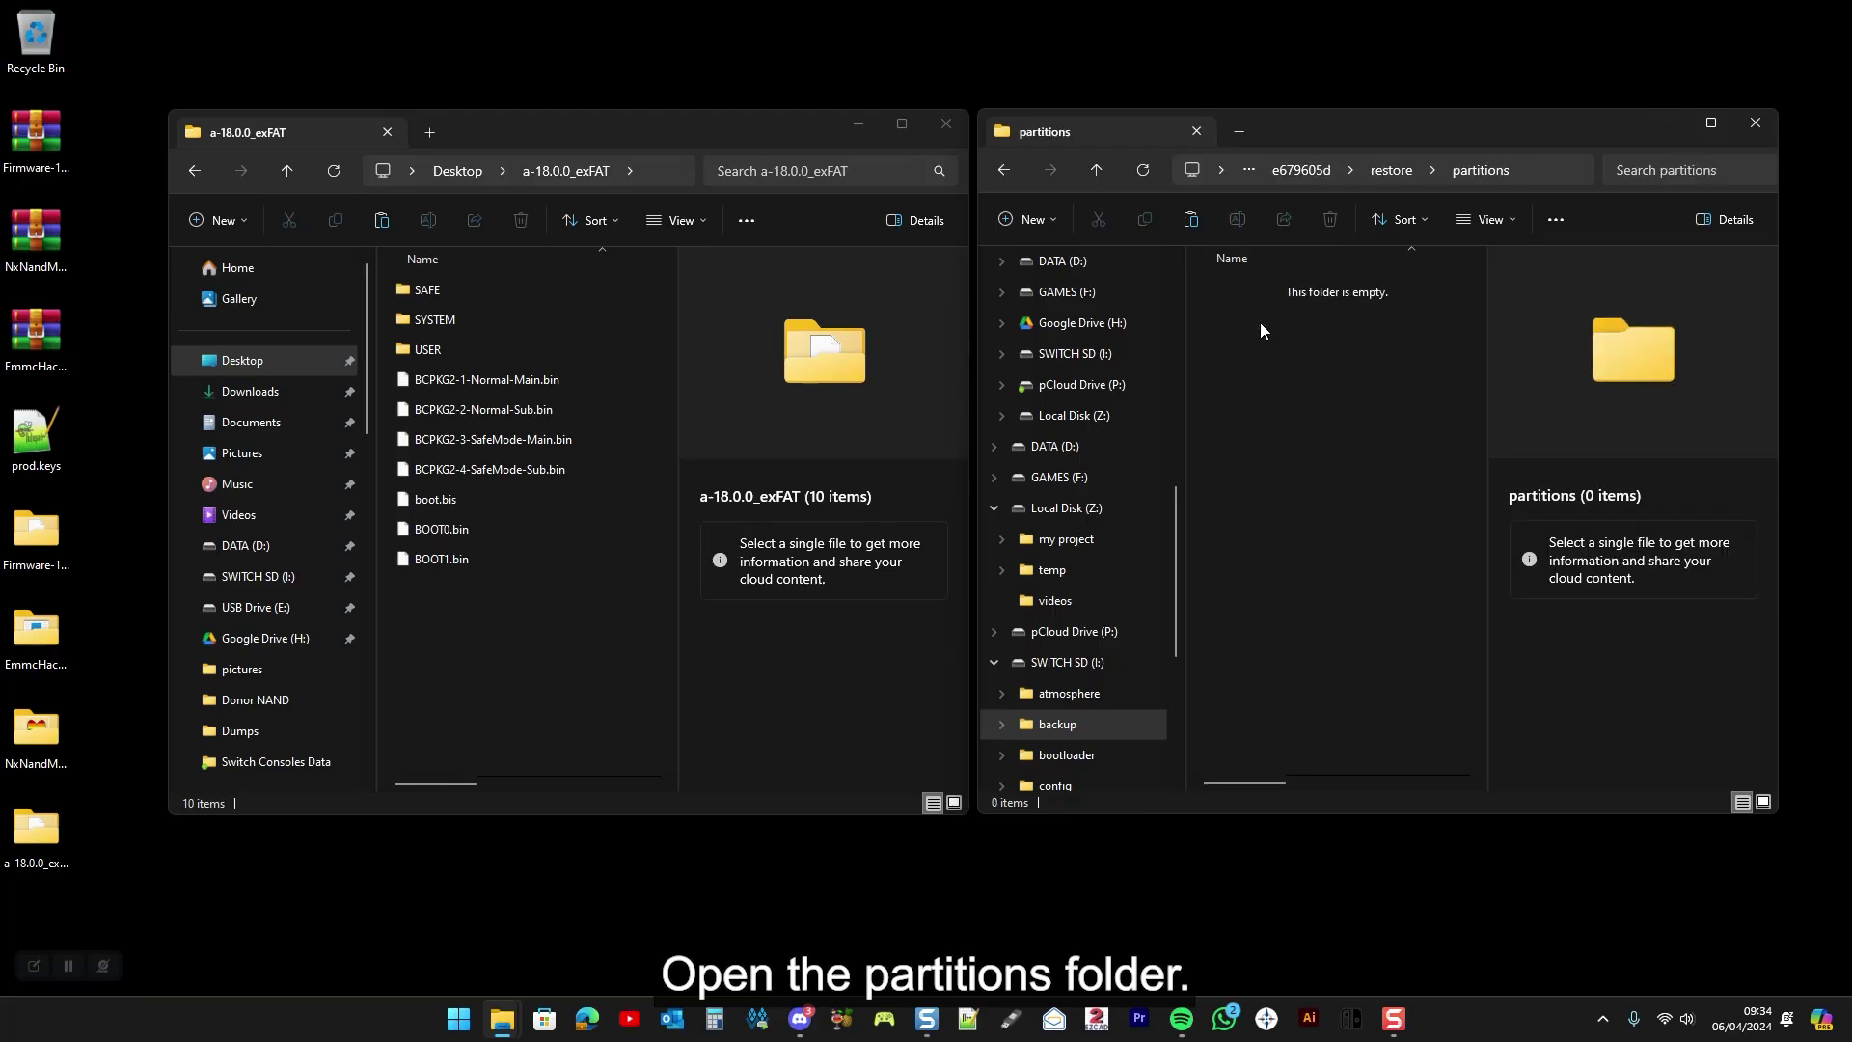
Copy the four BCPKG2 .bin files from the a-18.0.0_exFAT folder into the SD card's partitions folder
left_click(540, 386)
left_click(521, 469, "shift")
left_click_drag(521, 469, 1302, 407)
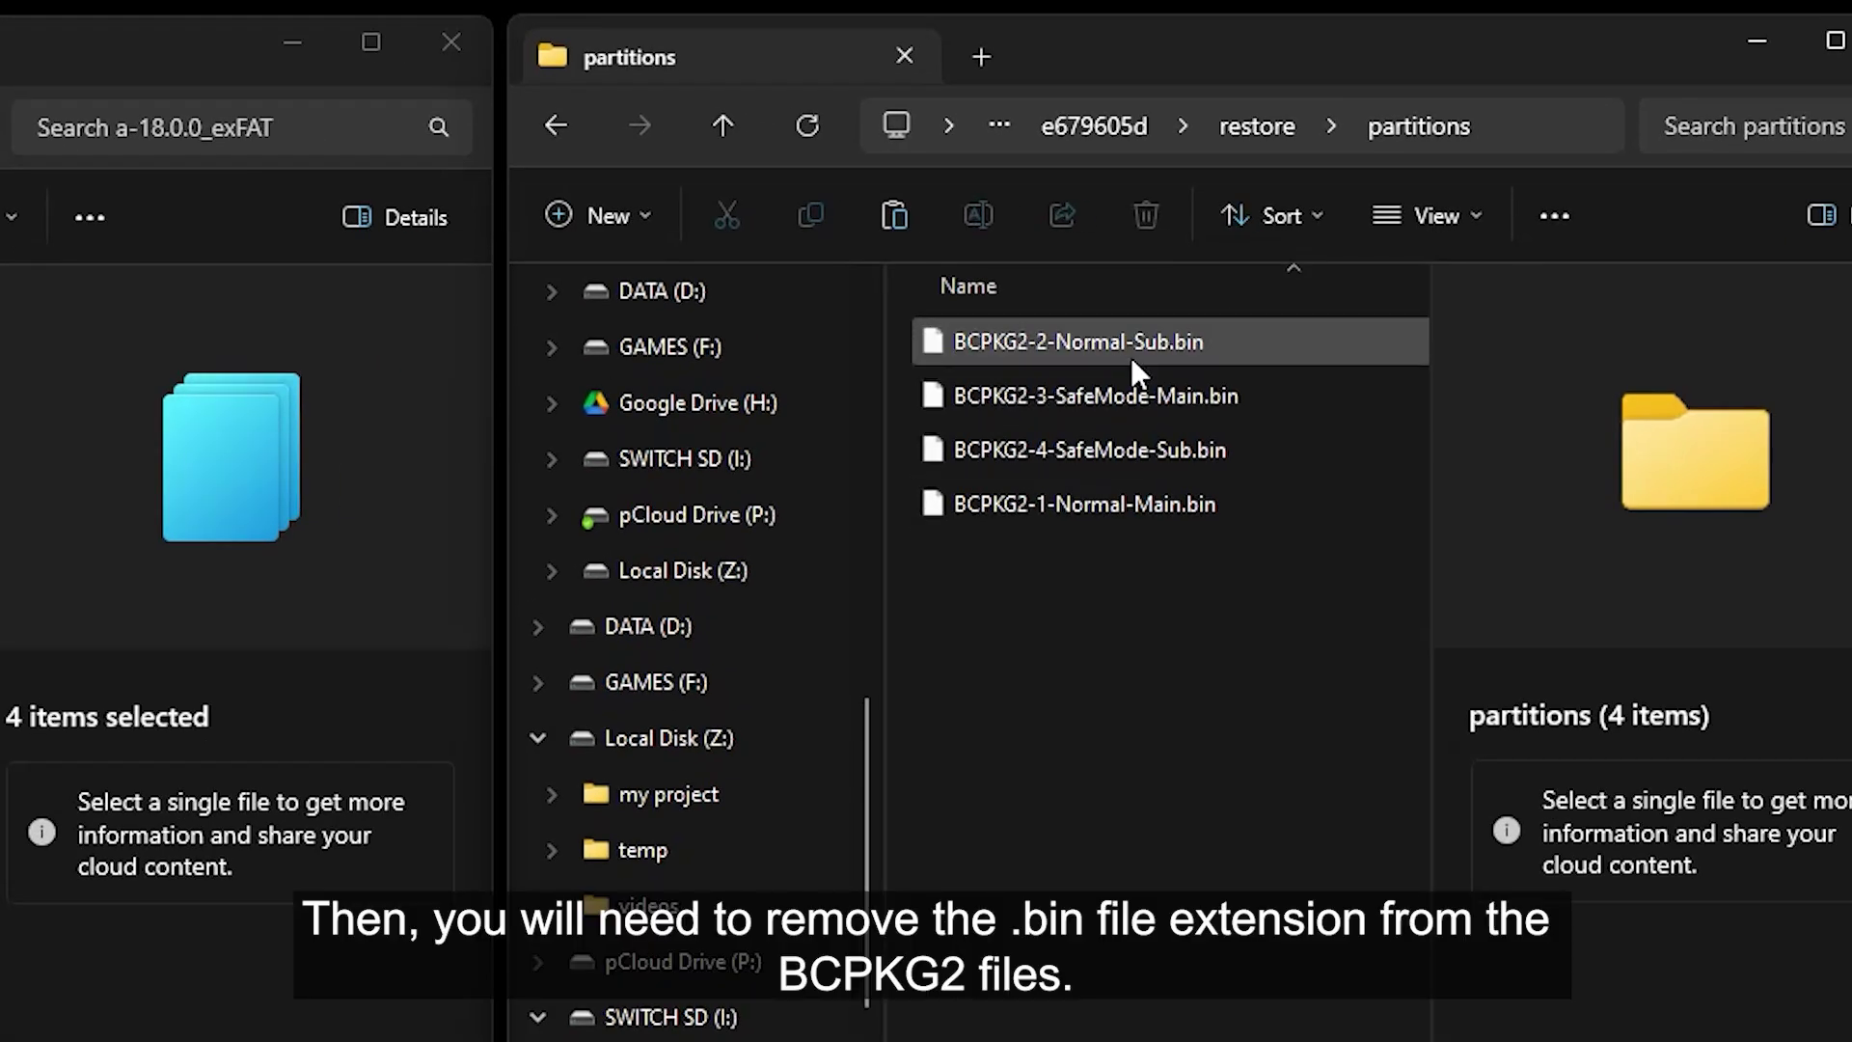
Rename BCPKG2-2-Normal-Sub.bin in the partitions folder to BCPKG2-2-Normal-Sub, accepting the extension change
left_click(1131, 357)
left_click(1131, 357)
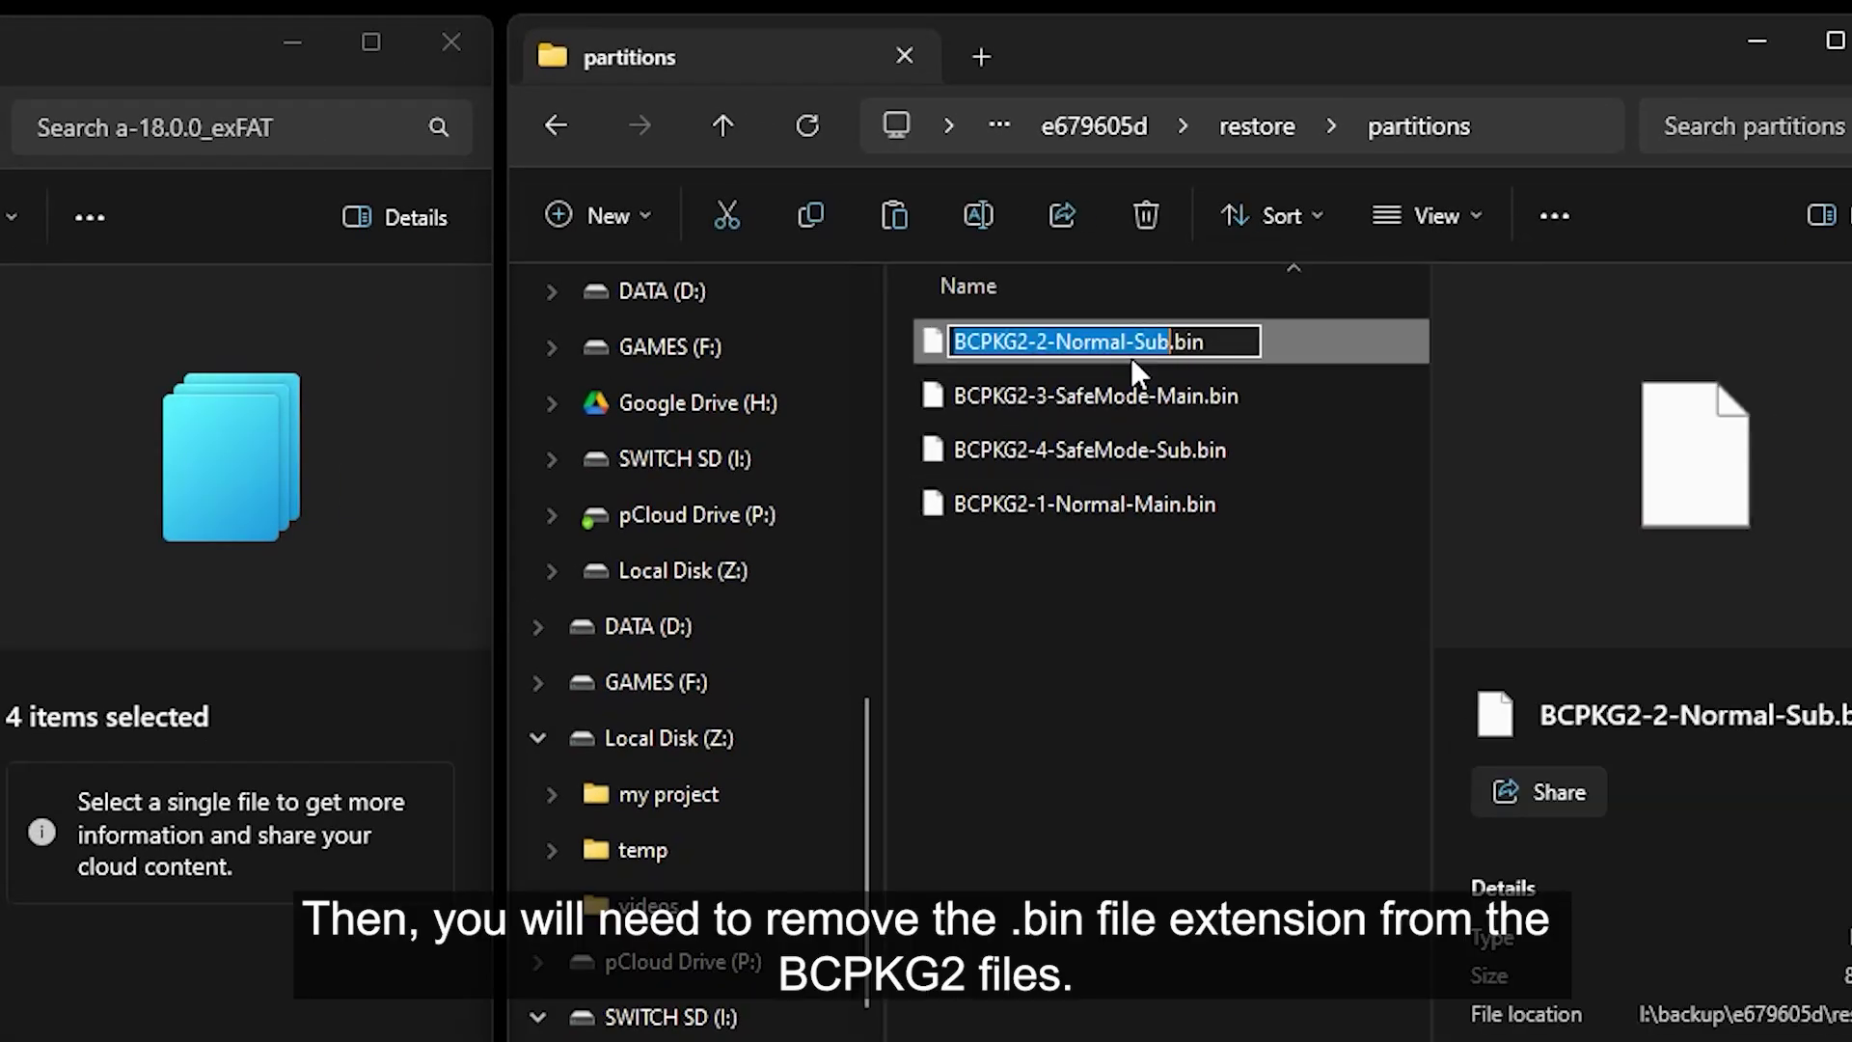
left_click(1214, 343)
key("BackSpace")
key("BackSpace")
key("BackSpace")
key("BackSpace")
key("Return")
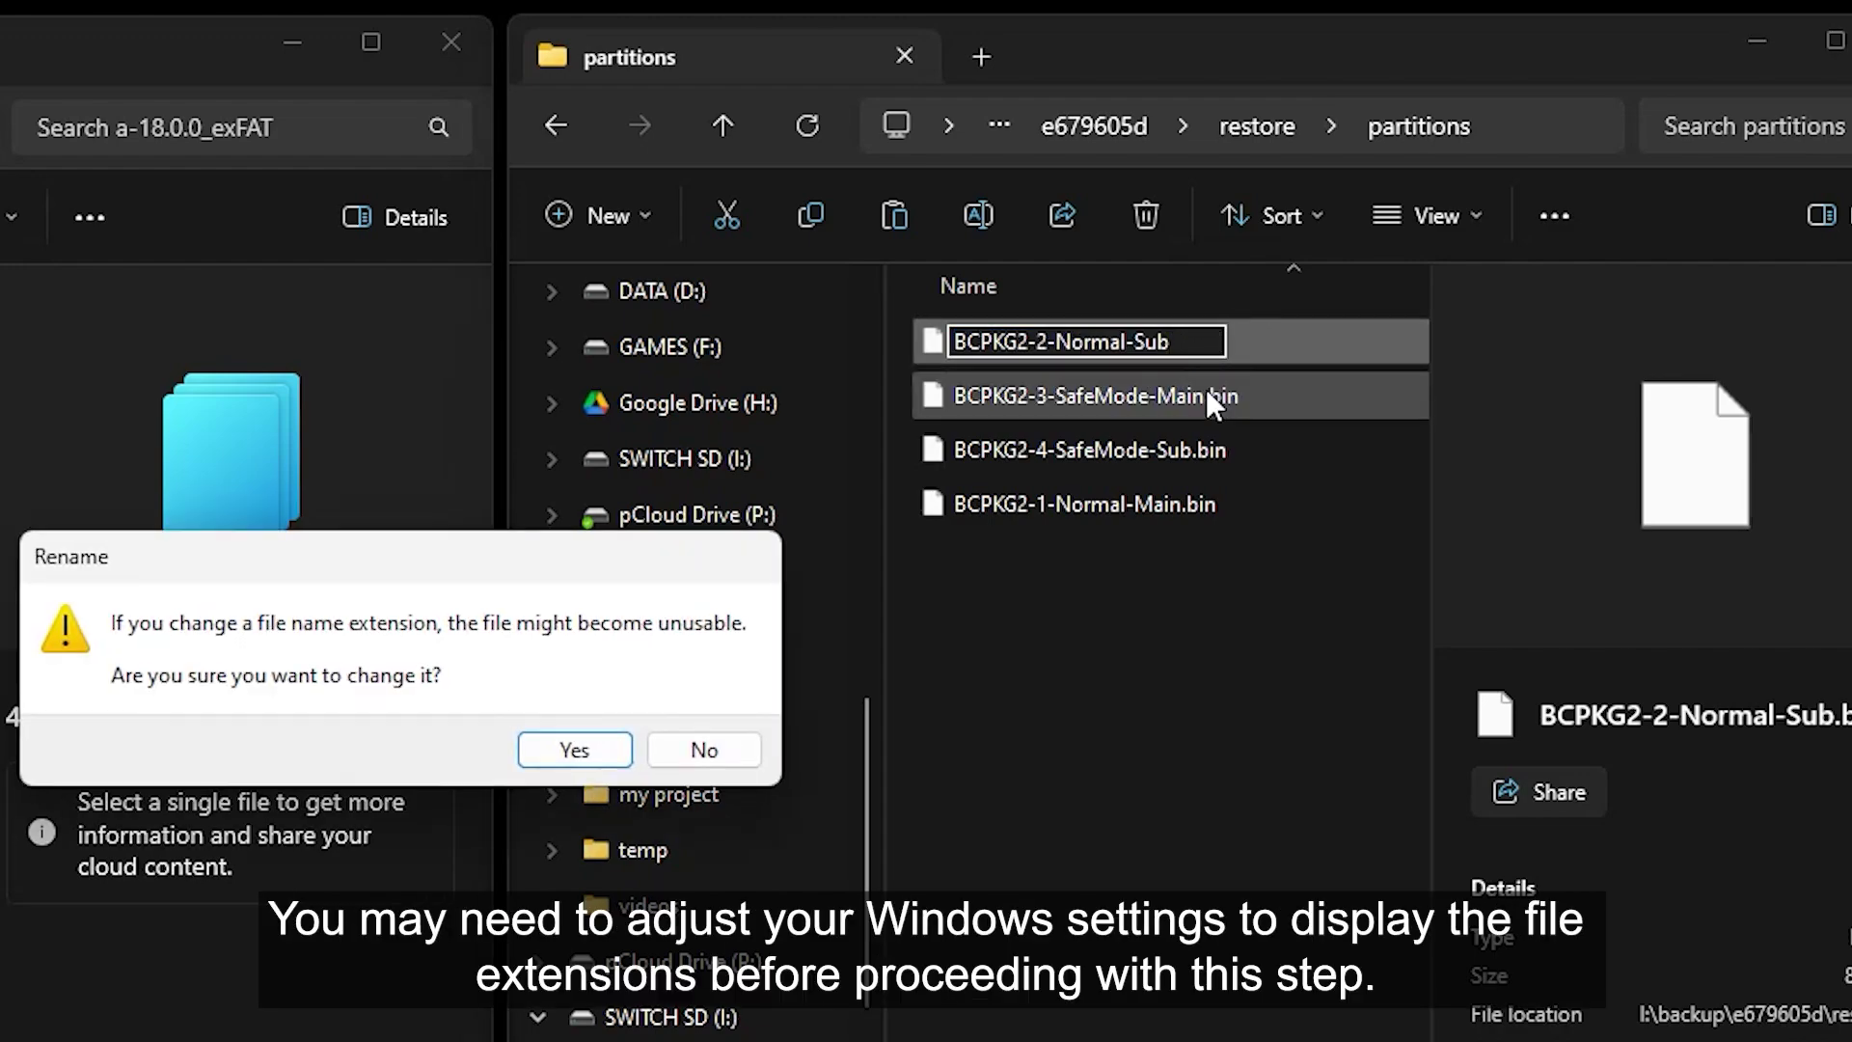
left_click(574, 750)
Rename BCPKG2-3-SafeMode-Main.bin in the partitions folder to BCPKG2-3-SafeMode-Main, accepting the extension change
left_click(1227, 393)
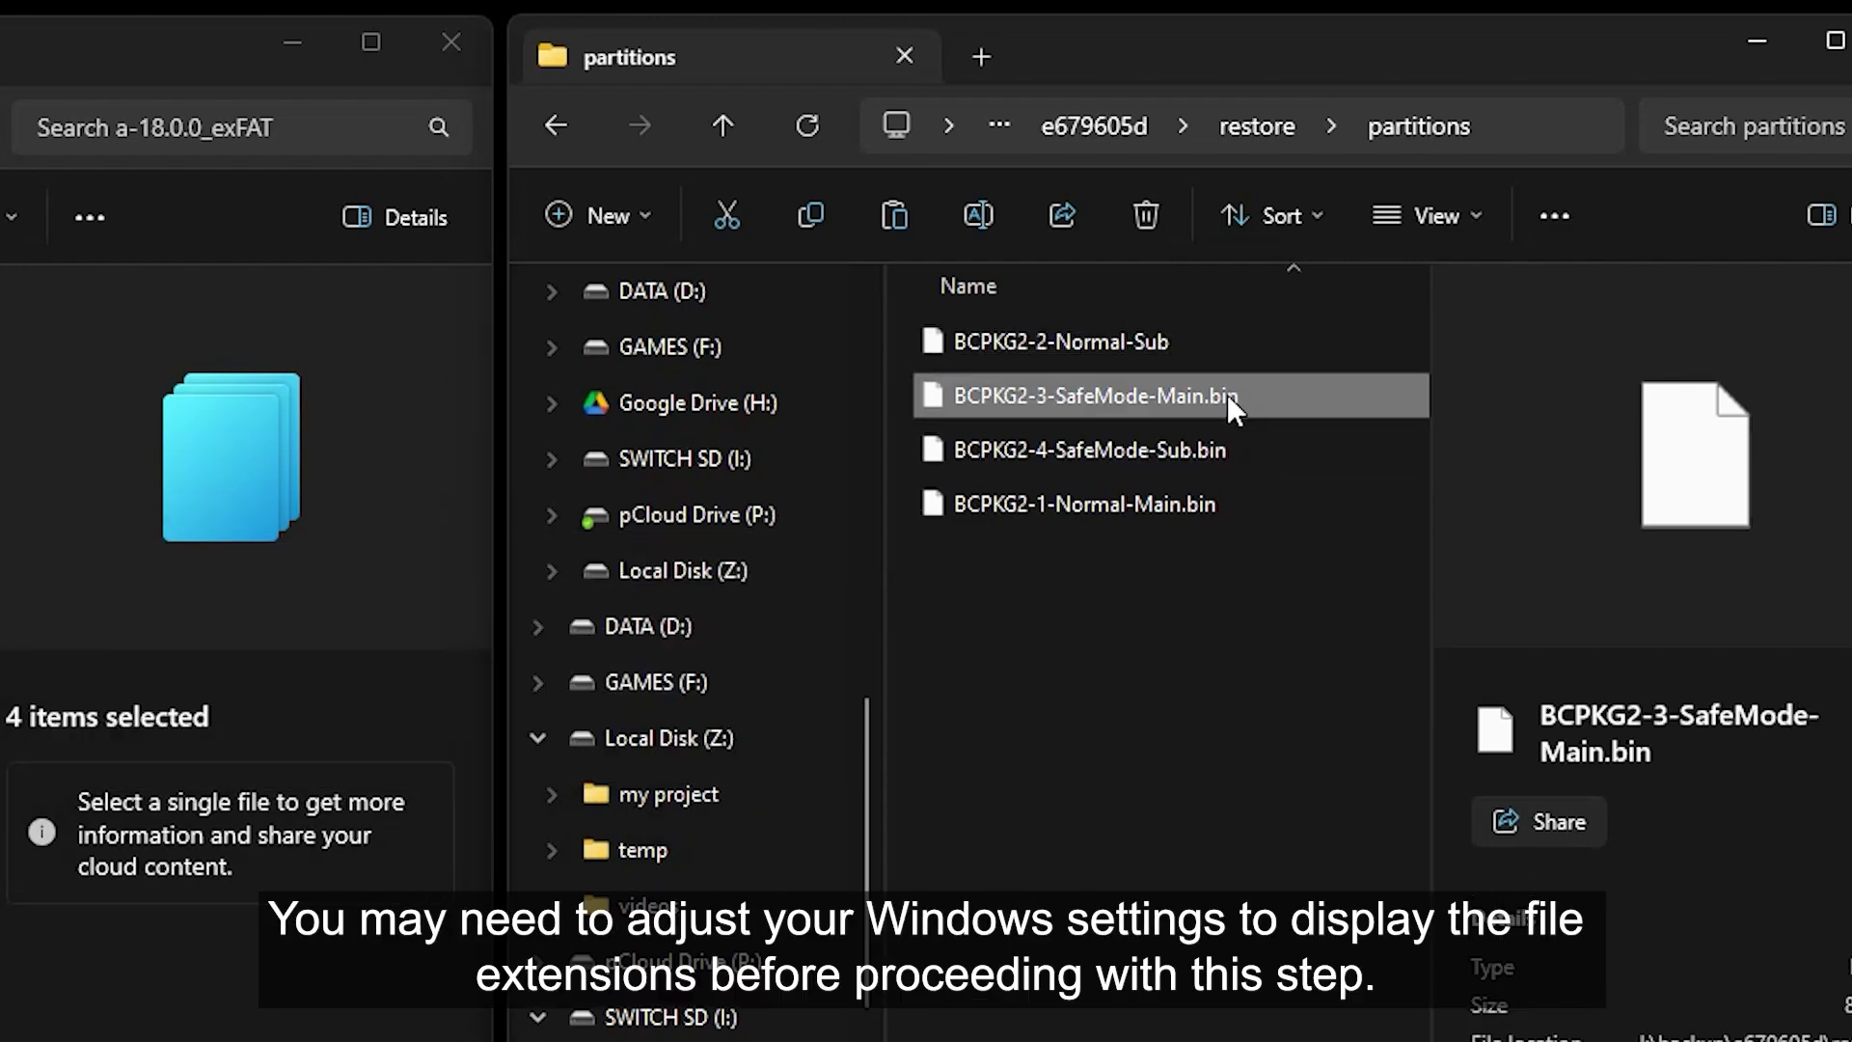
left_click(1227, 394)
left_click(1251, 396)
key("BackSpace")
key("BackSpace")
key("BackSpace")
left_click(1211, 438)
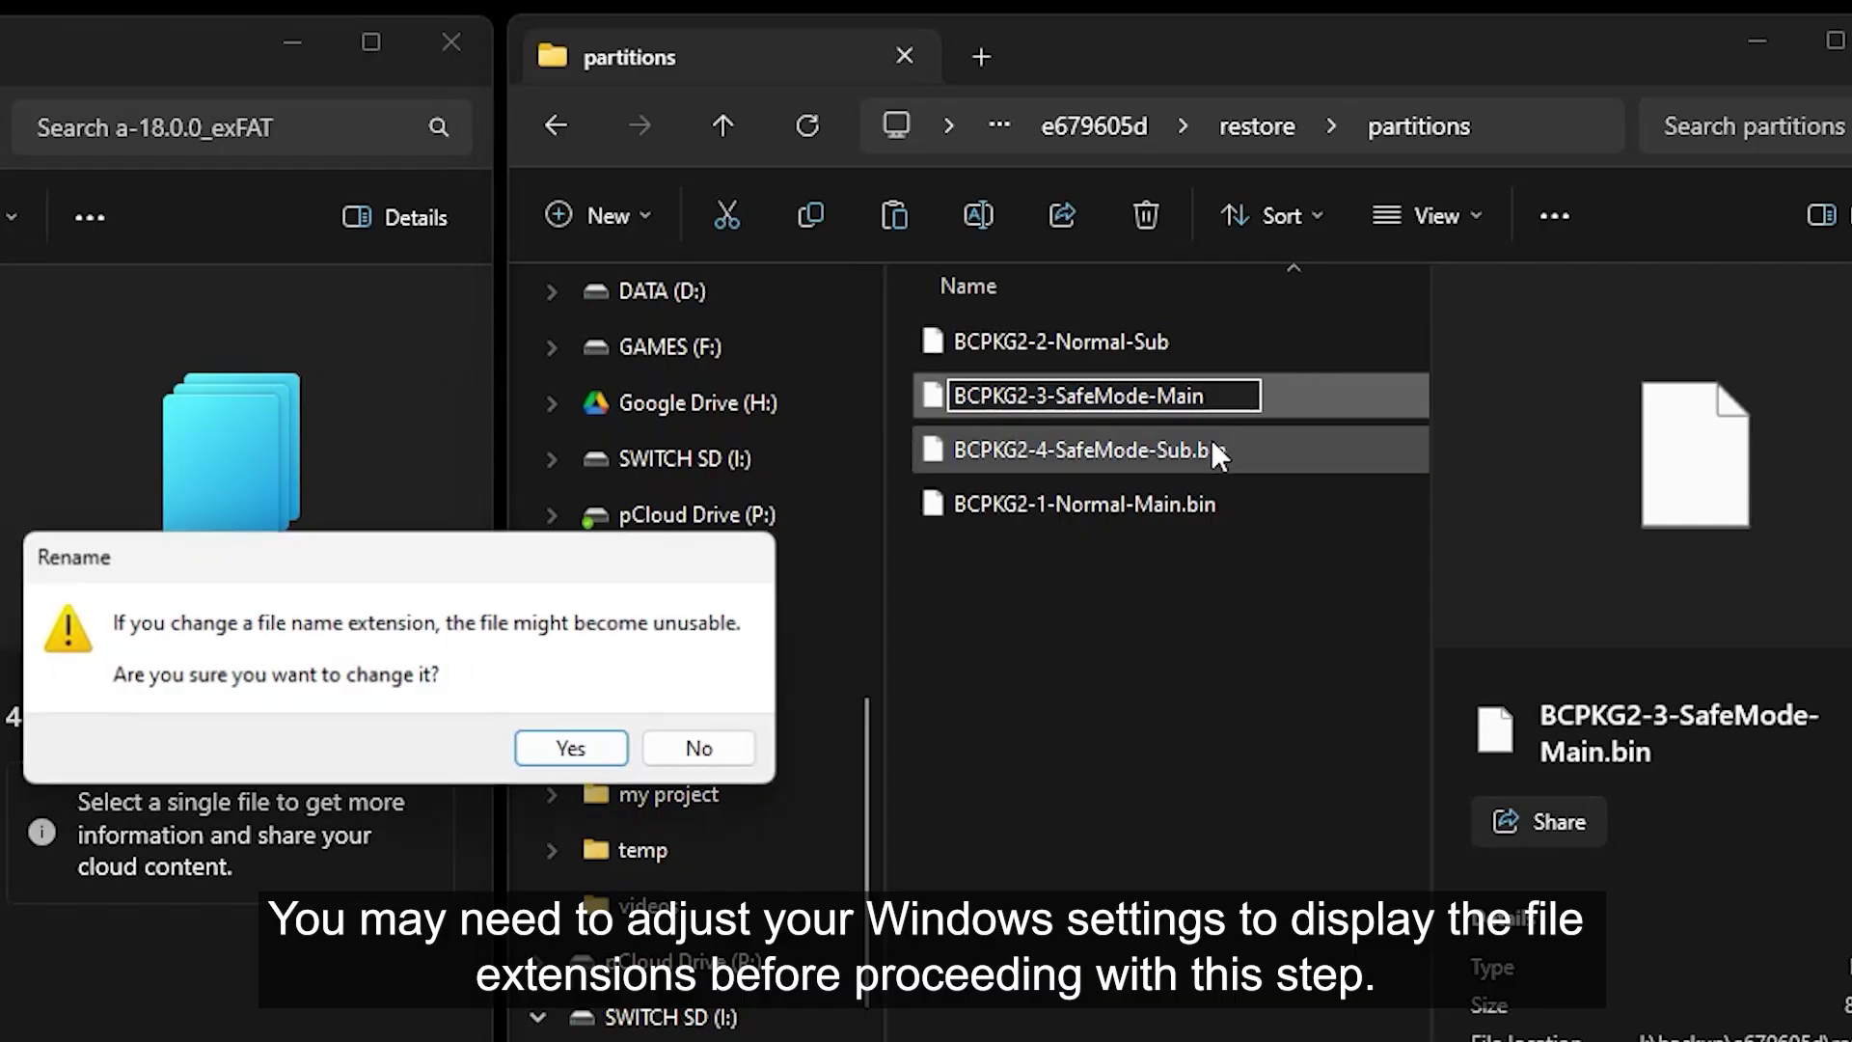
left_click(564, 747)
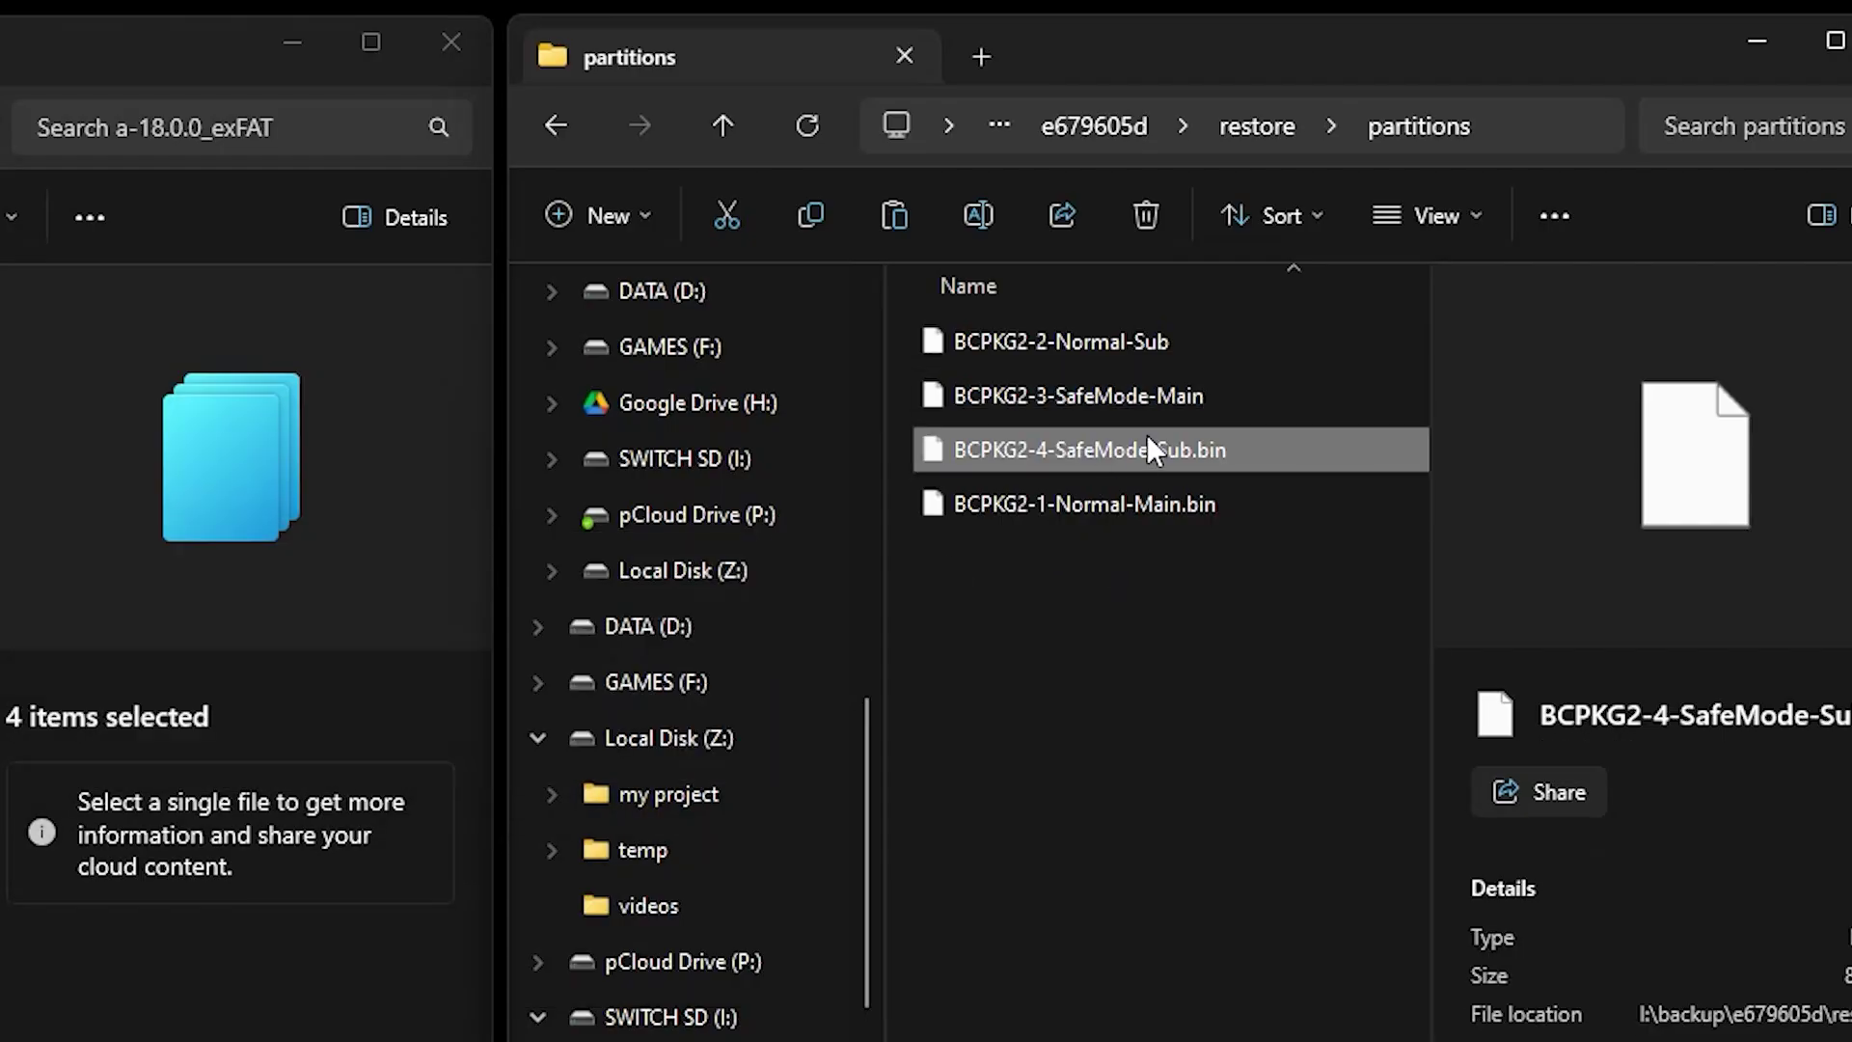
Rename BCPKG2-4-SafeMode-Sub.bin in the partitions folder to BCPKG2-4-SafeMode-Sub, accepting the extension change
left_click(1147, 436)
left_click(1251, 443)
key("BackSpace")
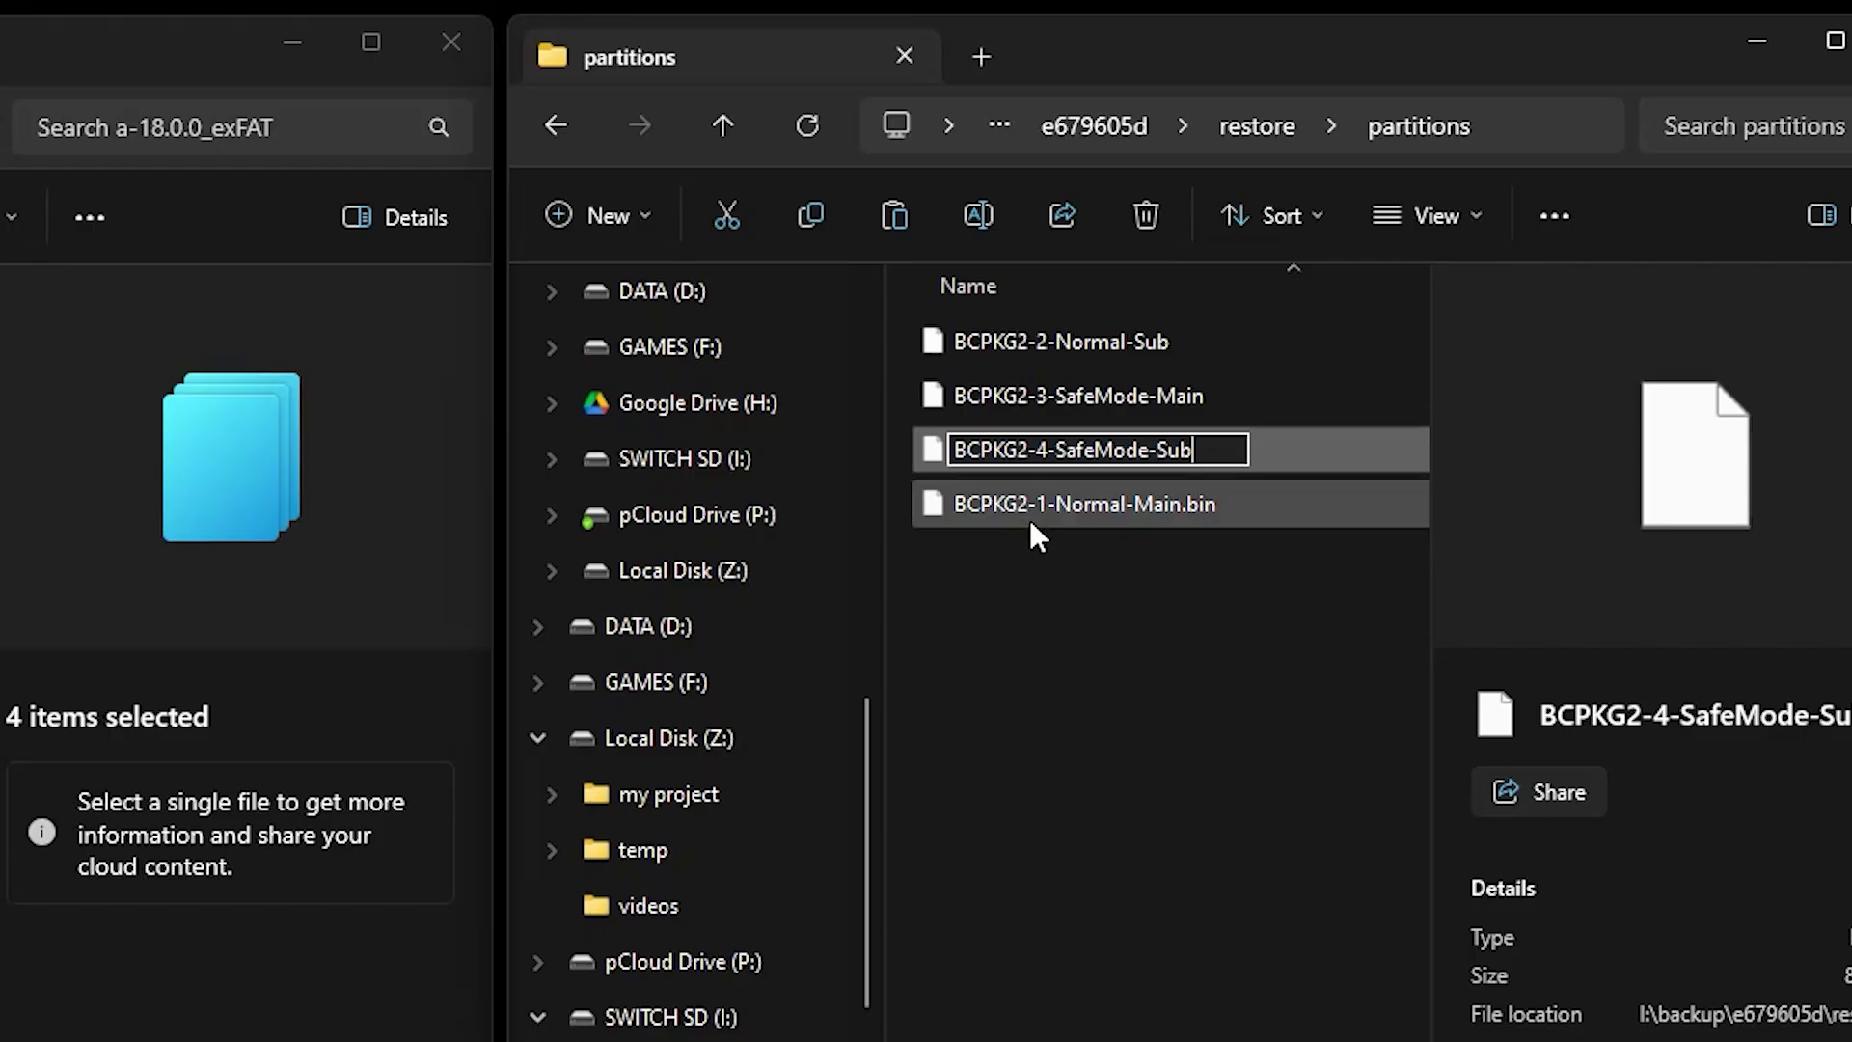
left_click(1125, 503)
left_click(564, 750)
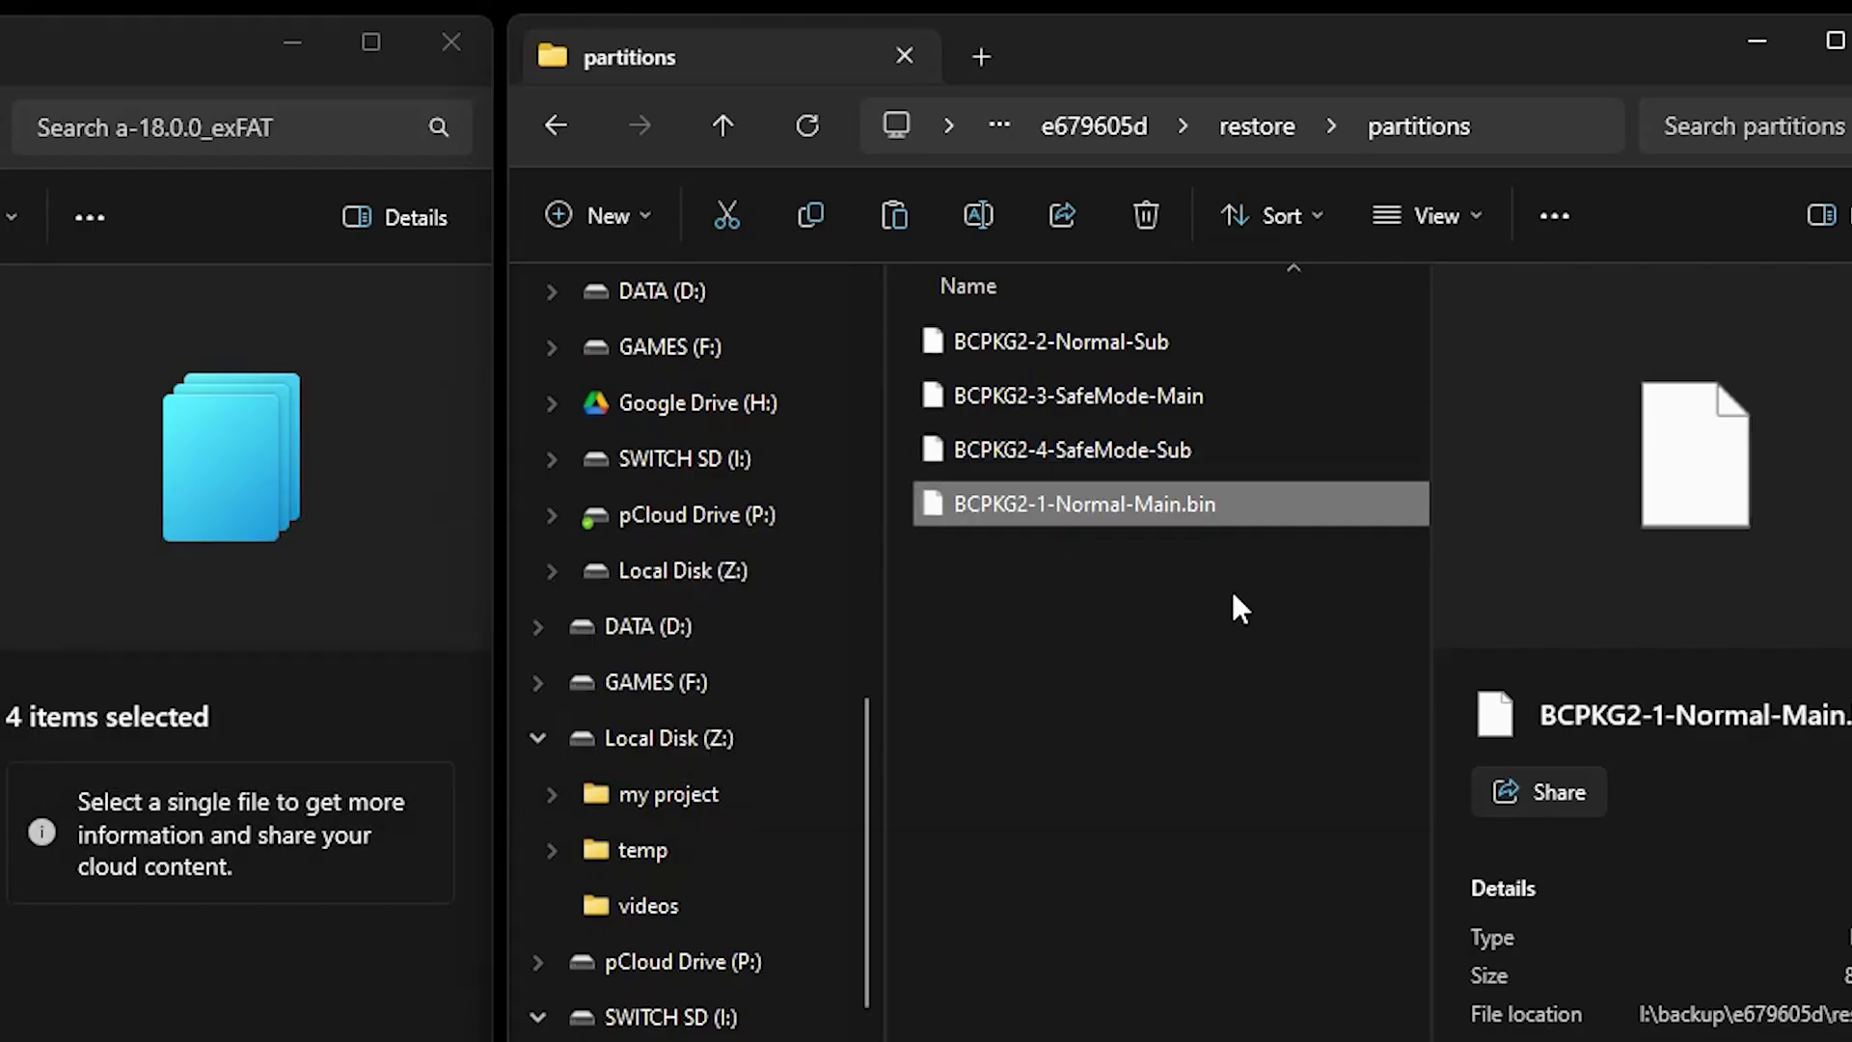
Rename BCPKG2-1-Normal-Main.bin in the partitions folder to BCPKG2-1-Normal-Main, accepting the extension change
left_click(1154, 508)
left_click(1234, 509)
left_click(1076, 613)
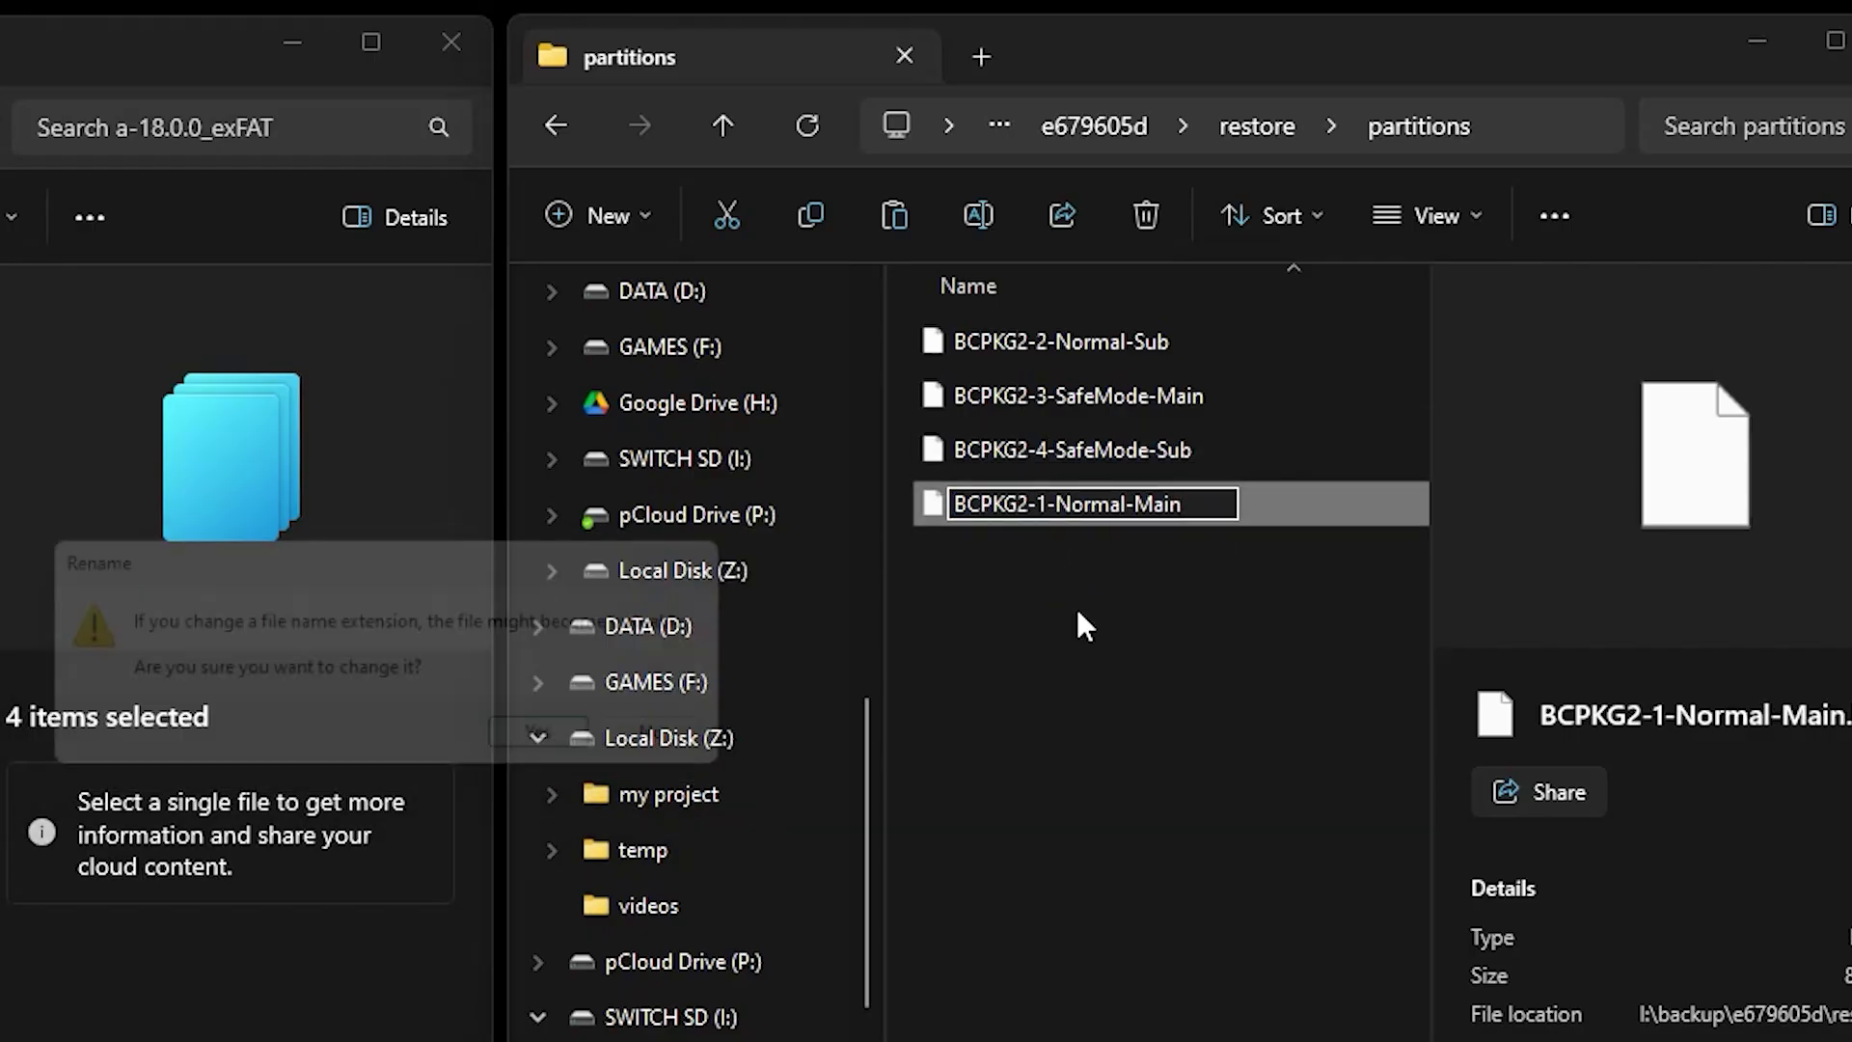
left_click(569, 750)
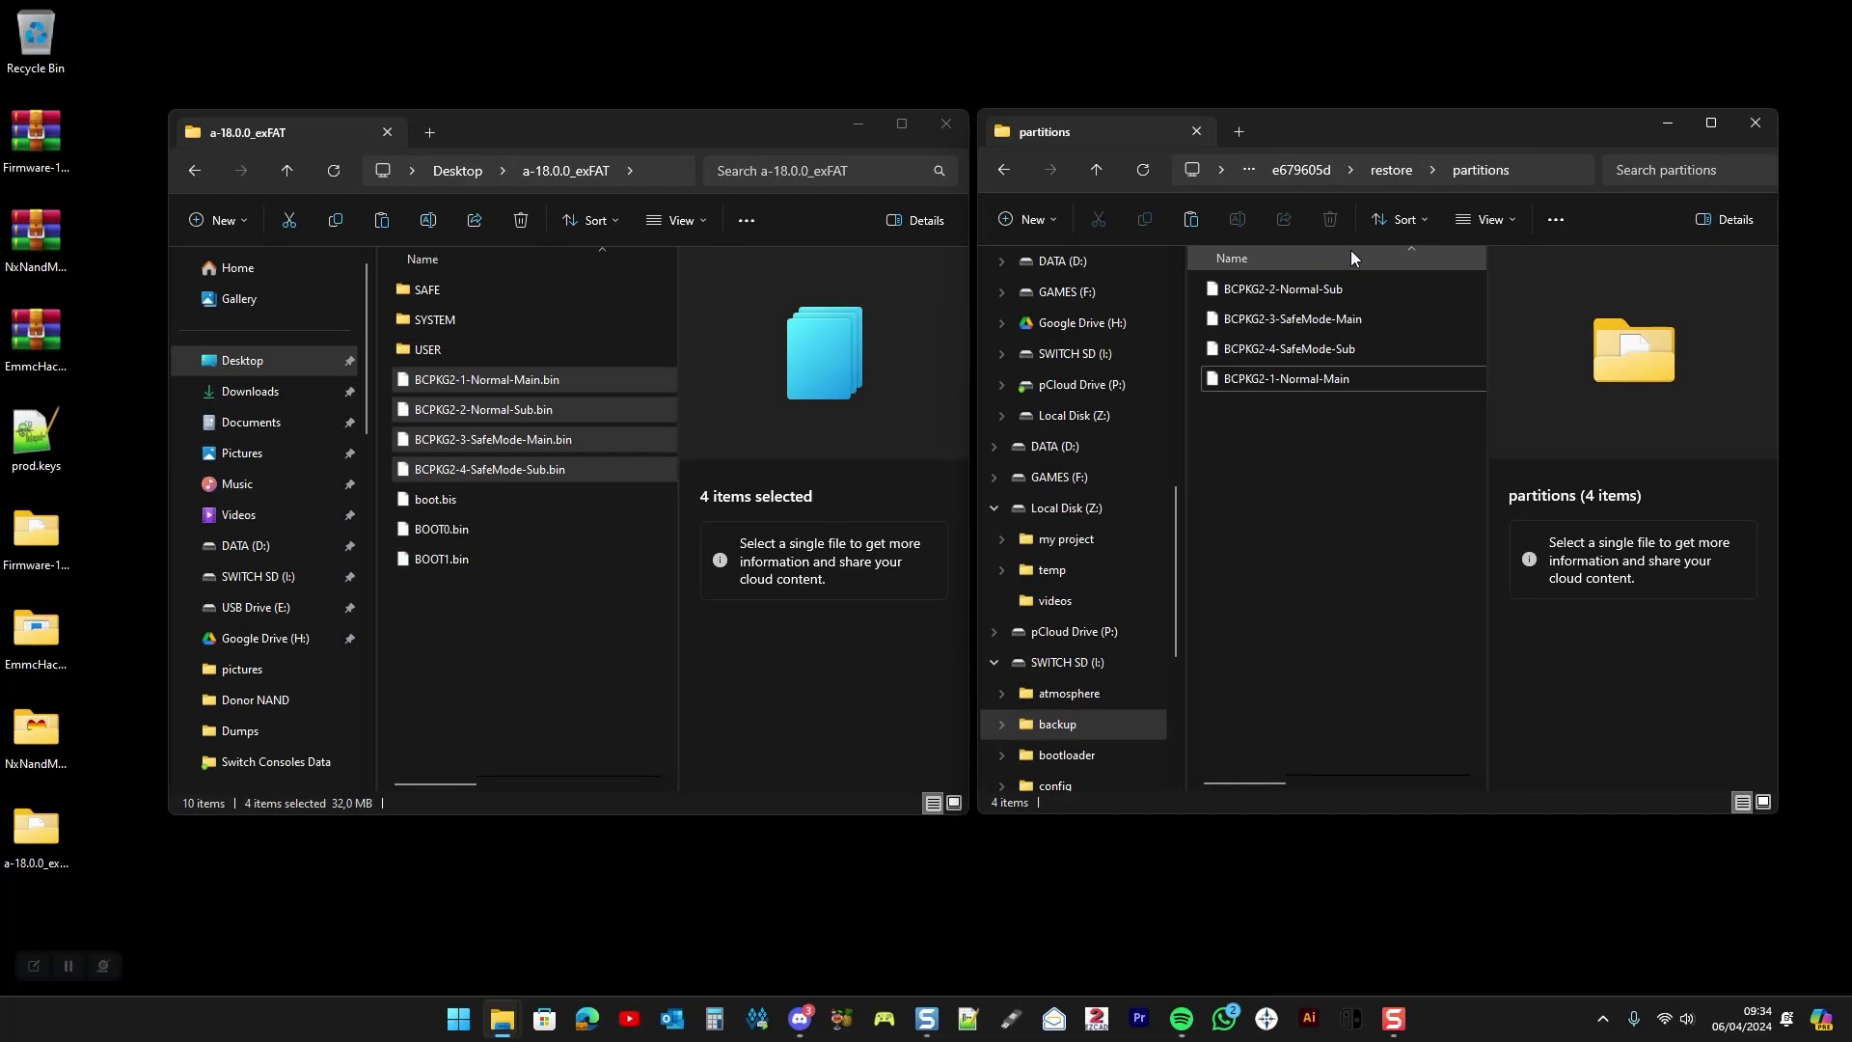
Go up to the SD card's restore folder and copy BOOT0.bin and BOOT1.bin from a-18.0.0_exFAT into it
left_click(1391, 172)
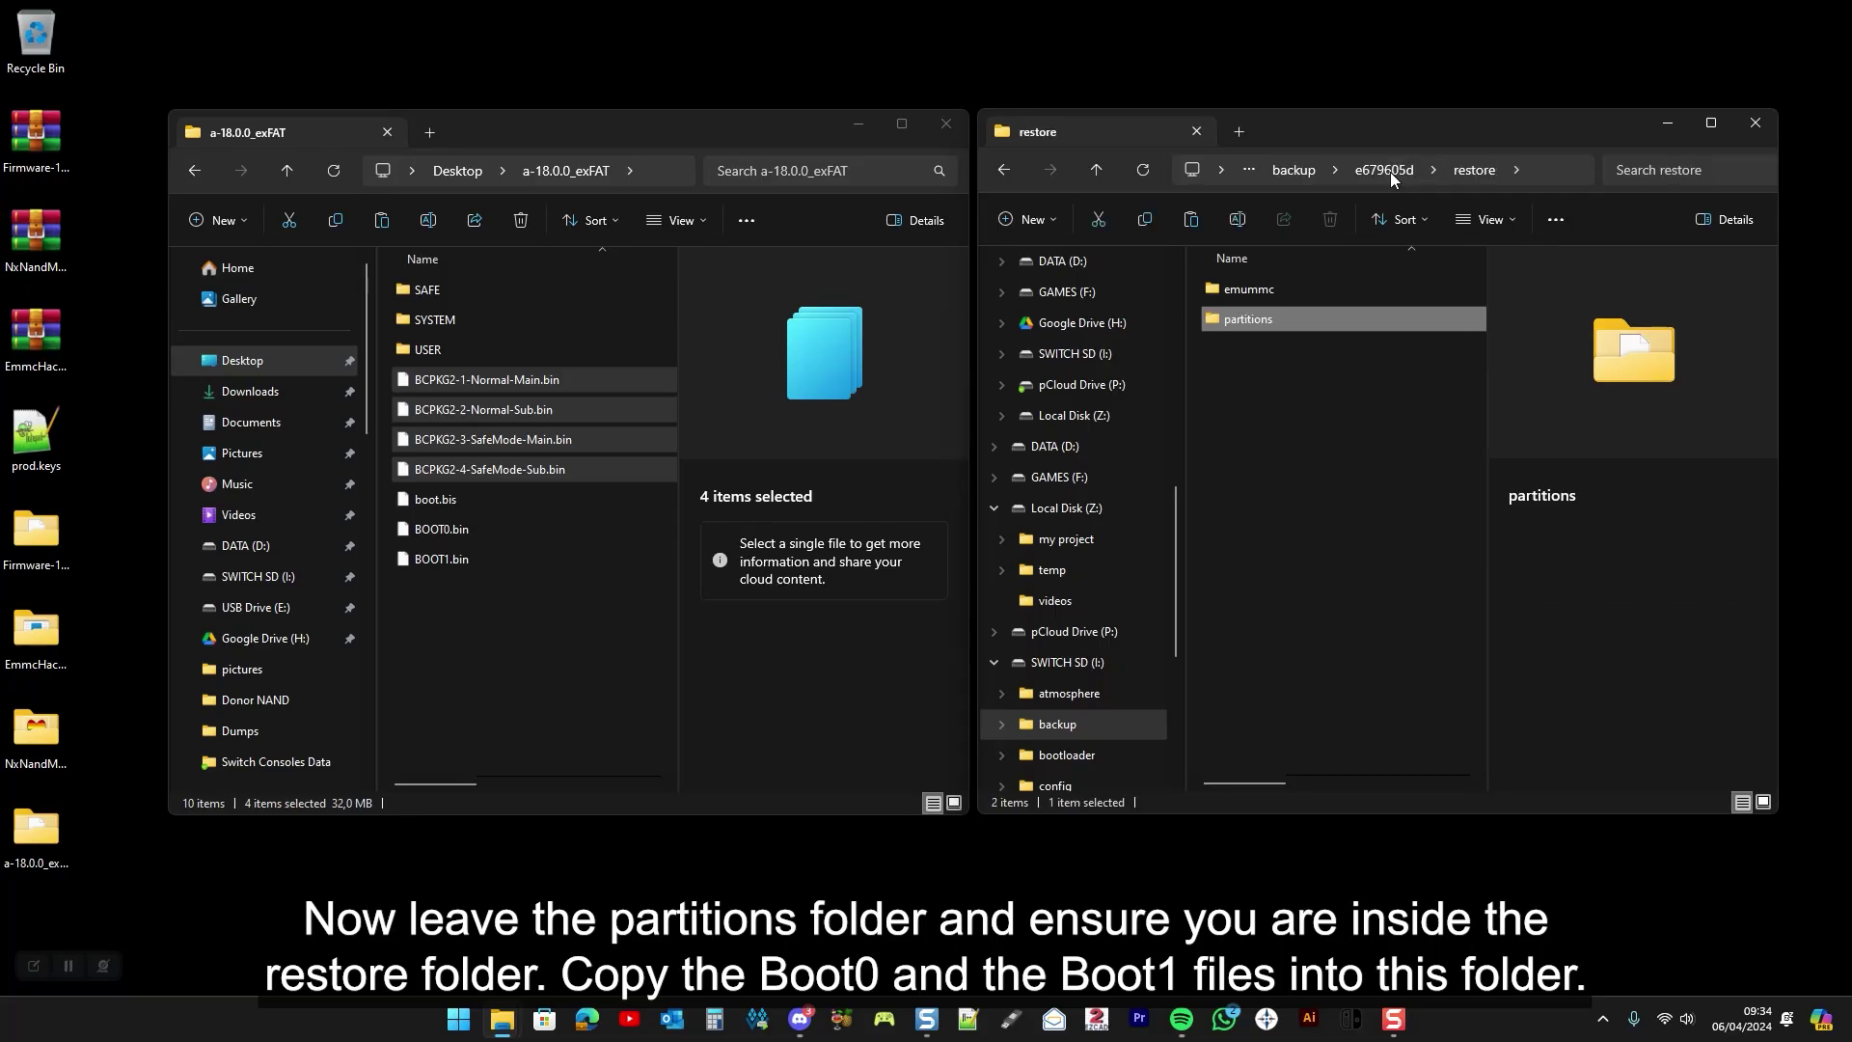
left_click_drag(510, 590, 1260, 445)
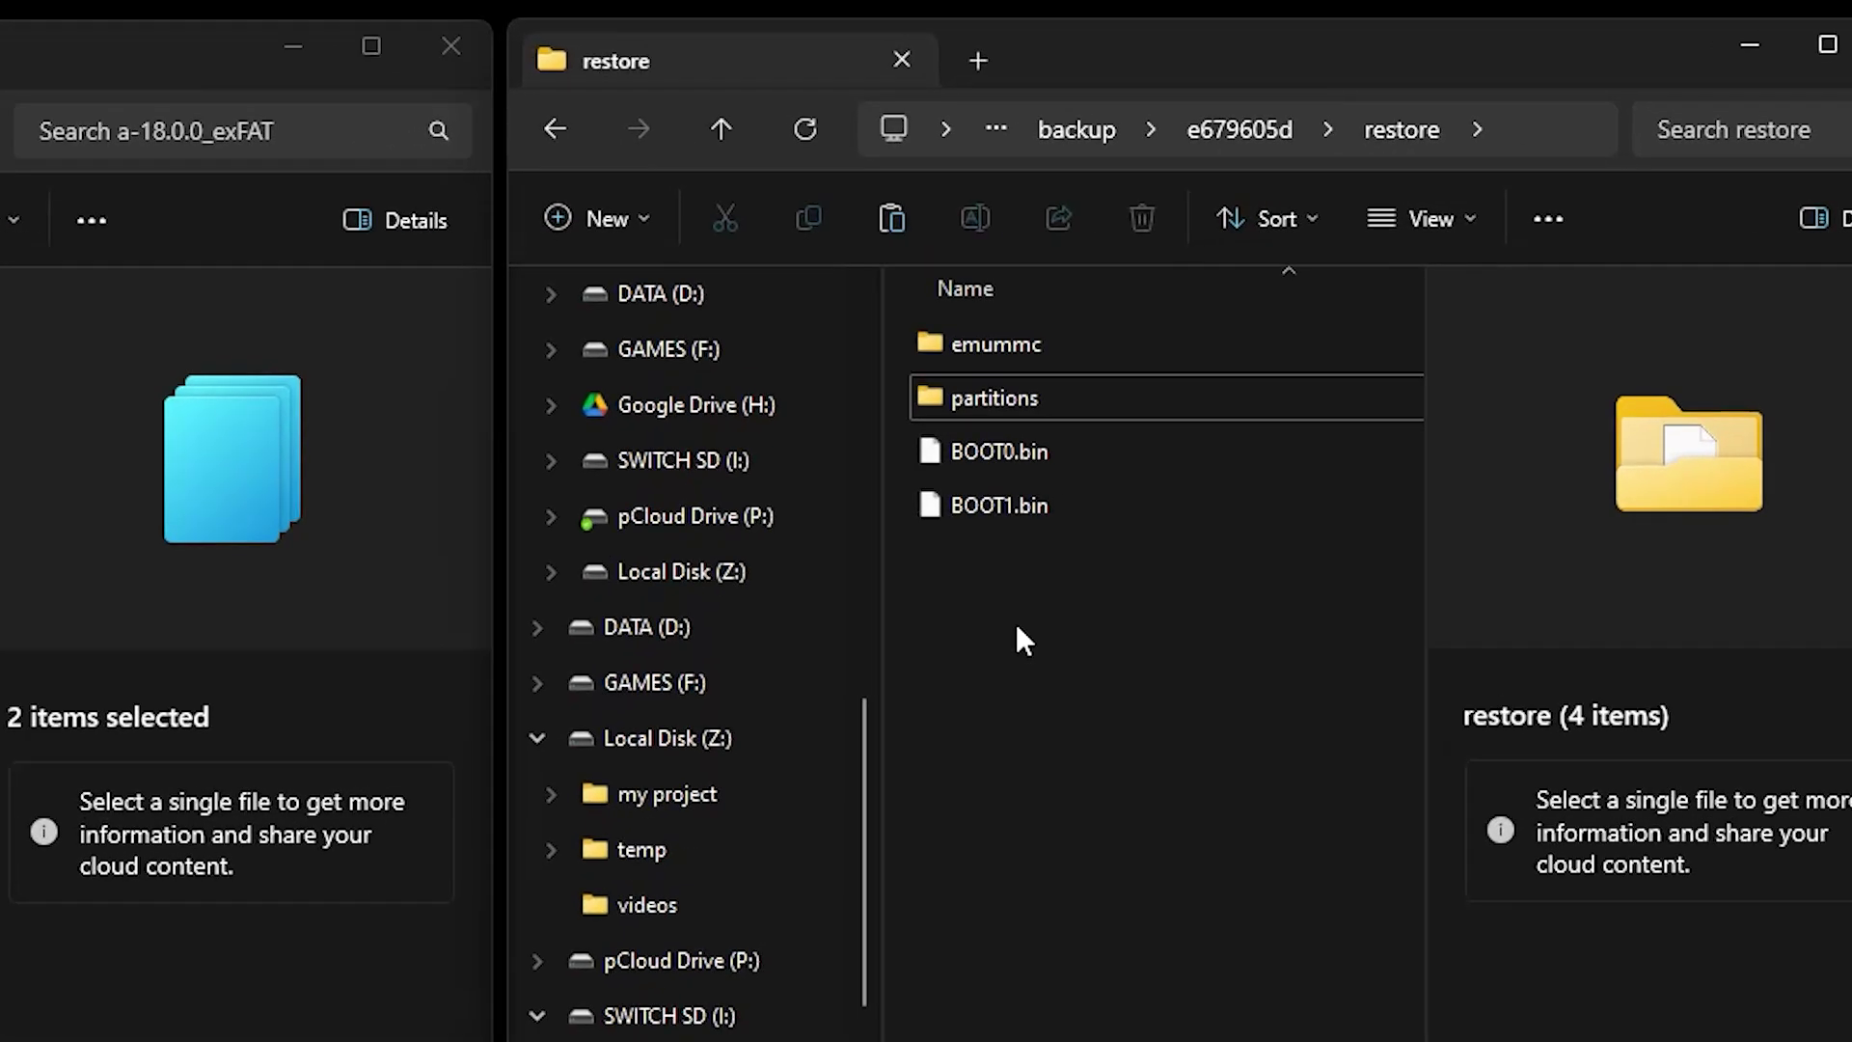
Rename BOOT0.bin in the restore folder to BOOT0, accepting the extension change
left_click(1009, 455)
key("F2")
left_click(1074, 454)
key("BackSpace")
key("Return")
left_click(577, 749)
Rename BOOT1.bin in the restore folder to BOOT1, accepting the extension change
left_click(1028, 501)
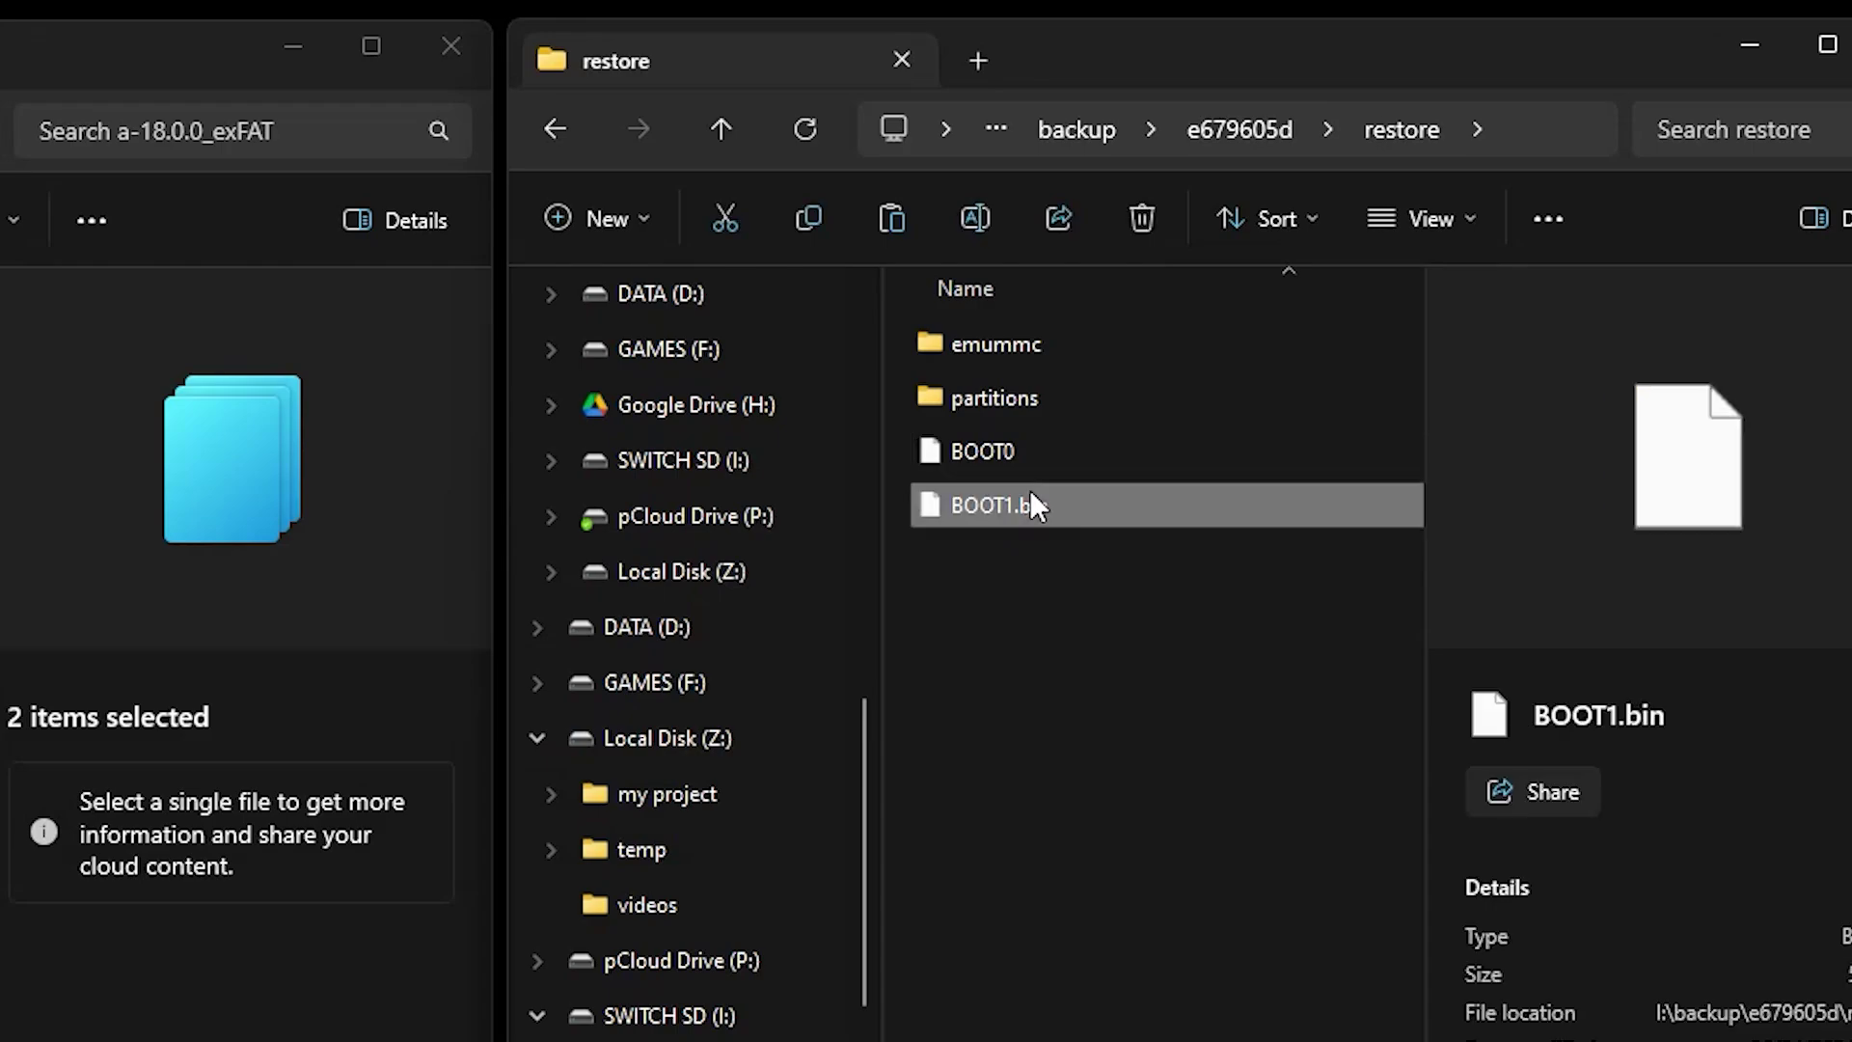
key("F2")
left_click(1066, 504)
key("BackSpace")
key("BackSpace")
key("BackSpace")
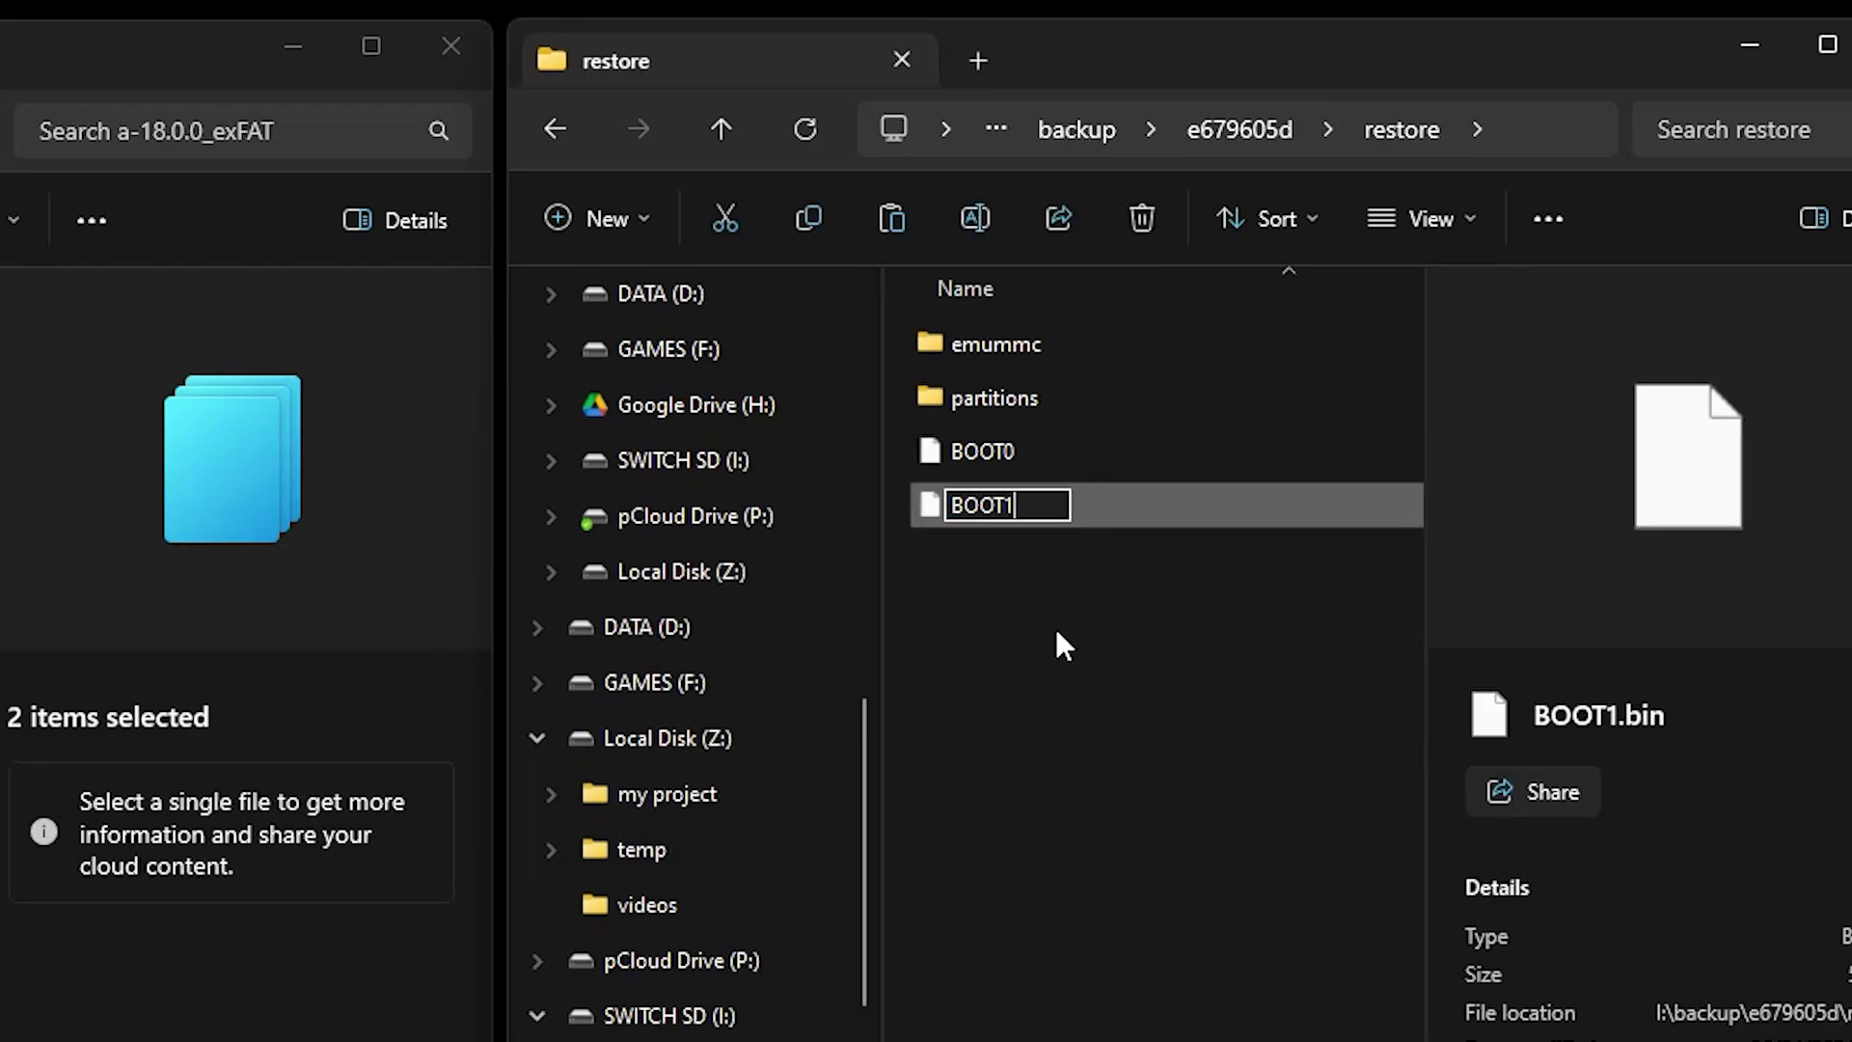
key("Return")
left_click(611, 752)
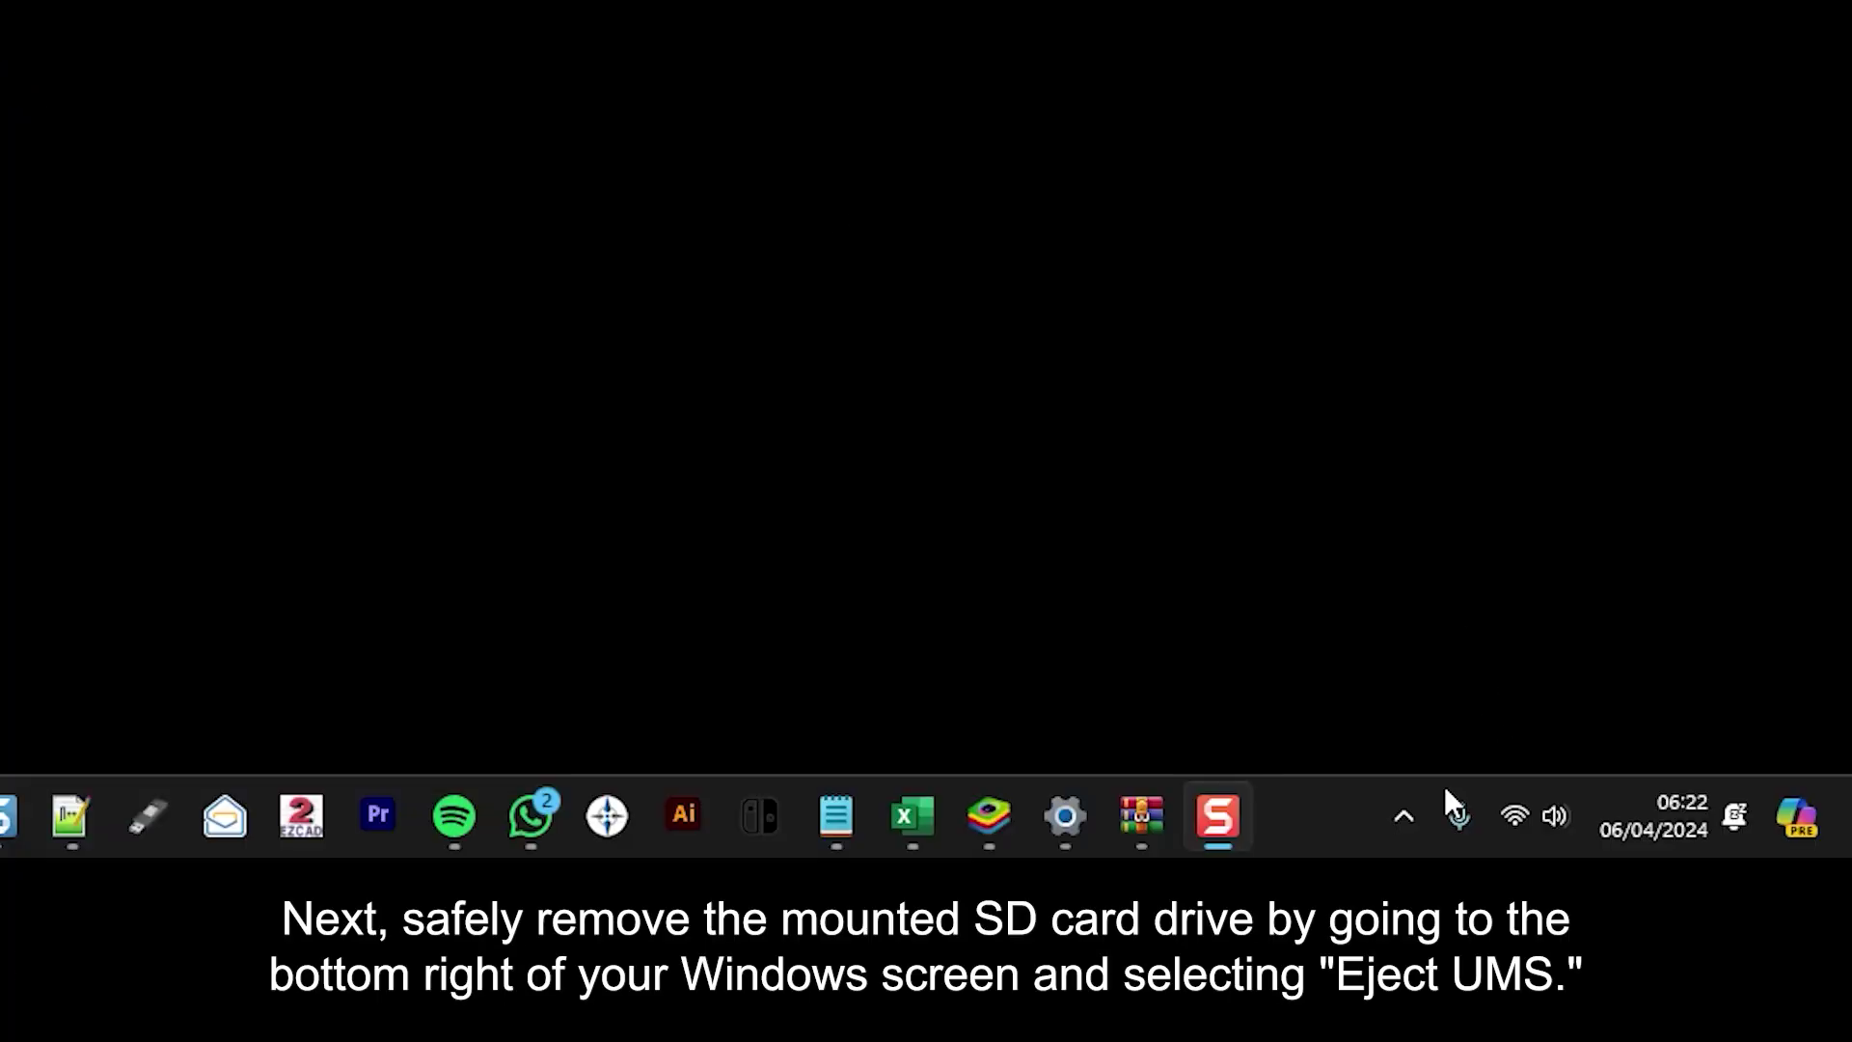
Safely eject the UMS device holding the SWITCH SD drive
left_click(1418, 820)
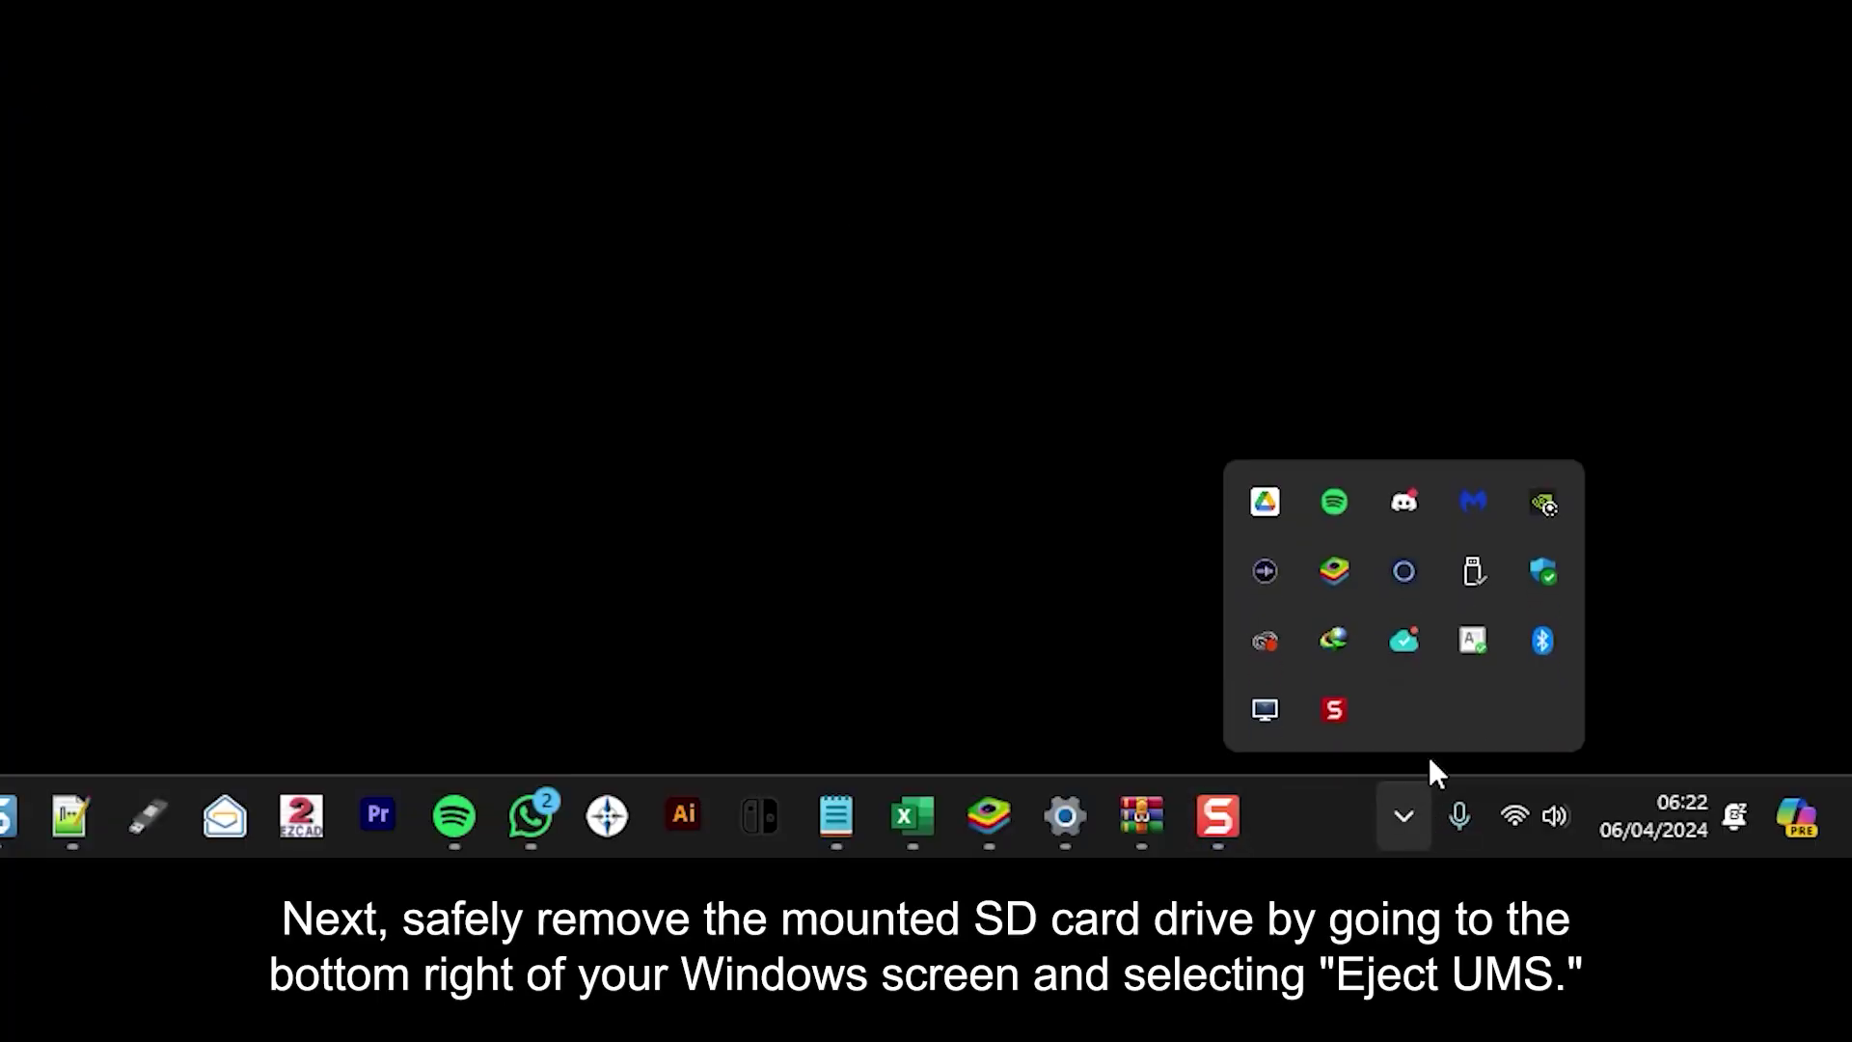
left_click(1479, 571)
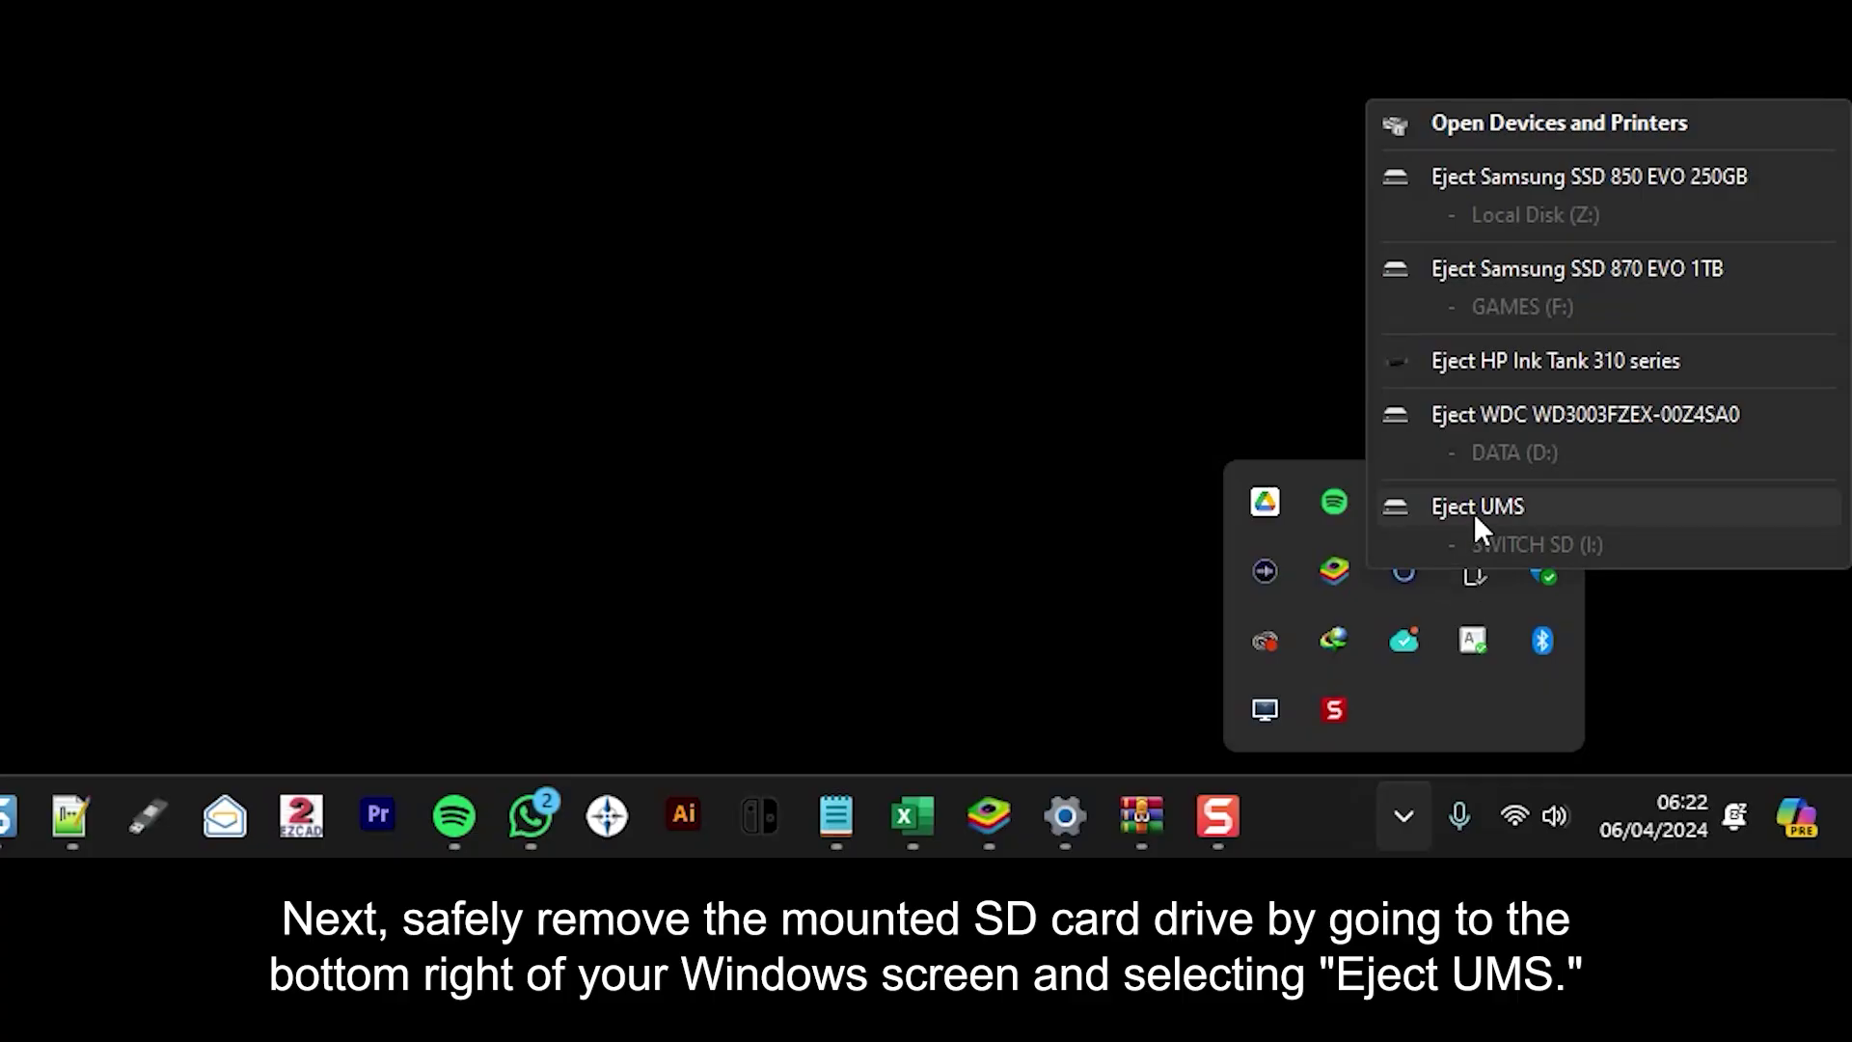
left_click(1473, 506)
left_click(521, 261)
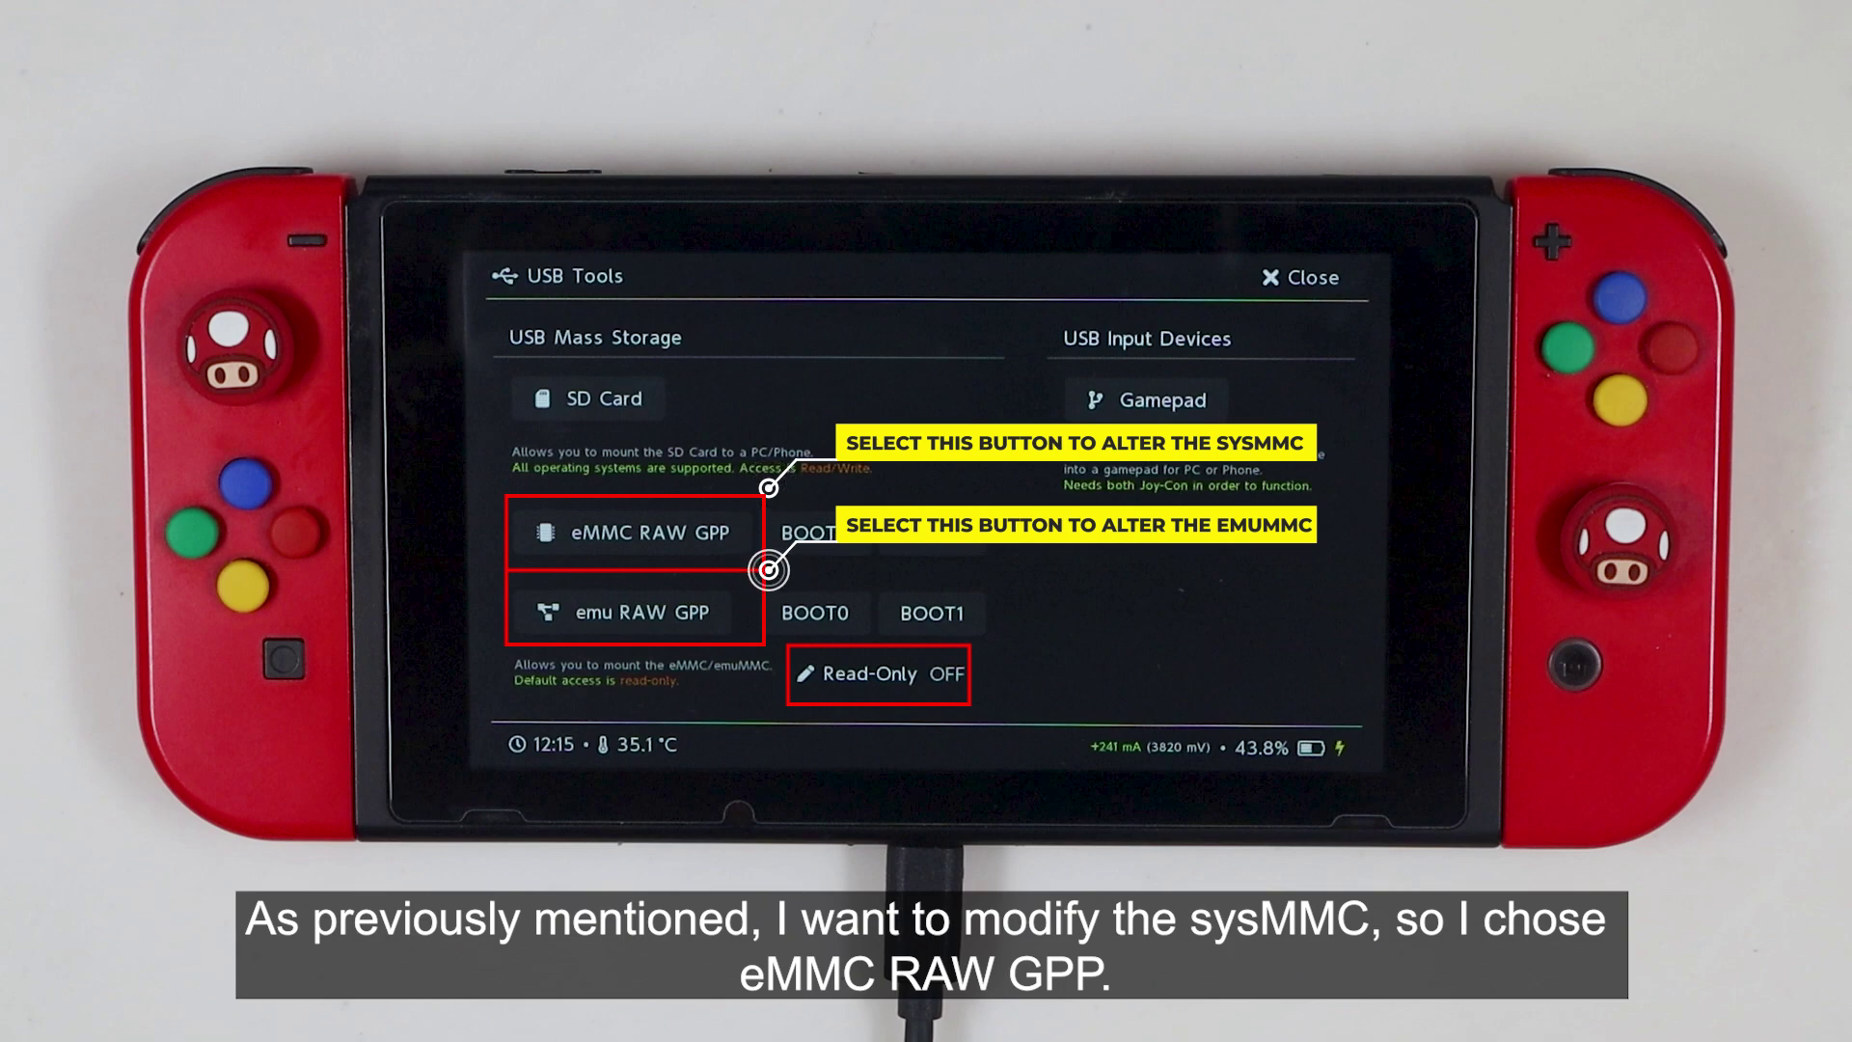
left_click(631, 533)
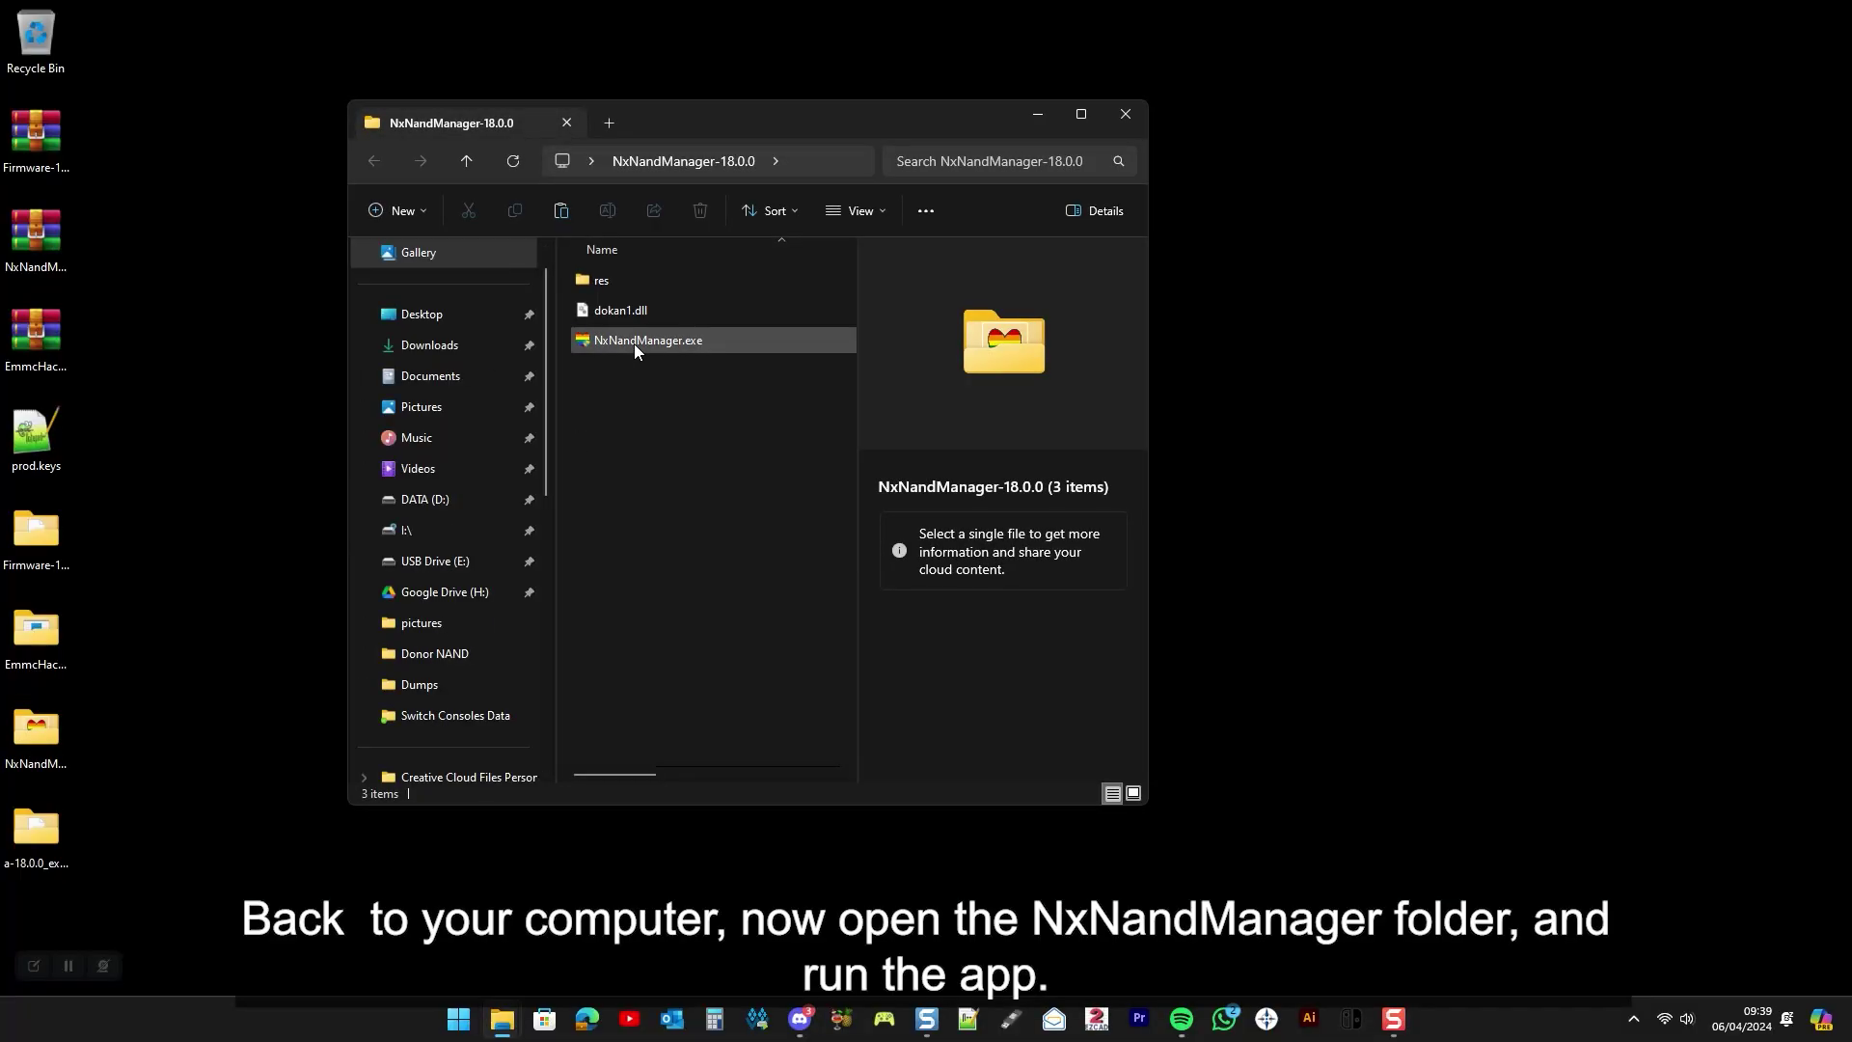
Launch NxNandManager from its 18.0.0 folder, import the keyset from the desktop's prod.keys file and save it
left_click(634, 344)
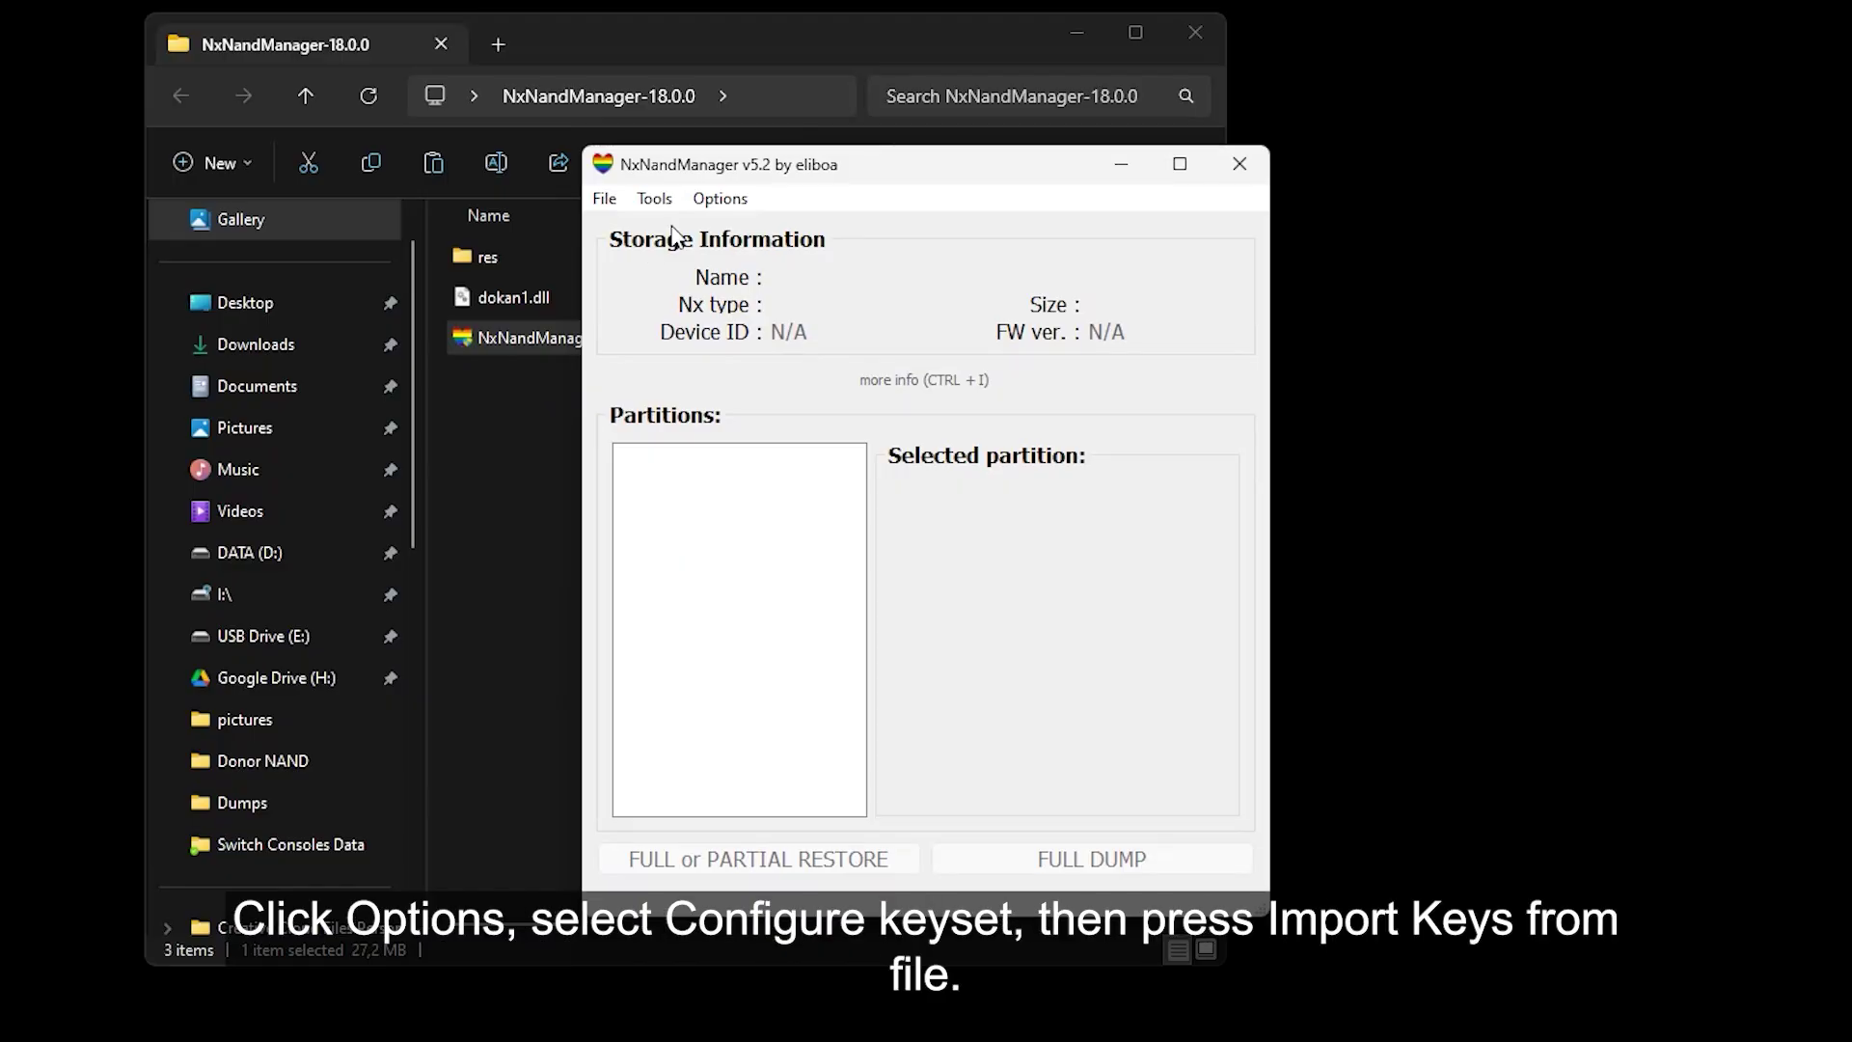
left_click(720, 199)
left_click(751, 232)
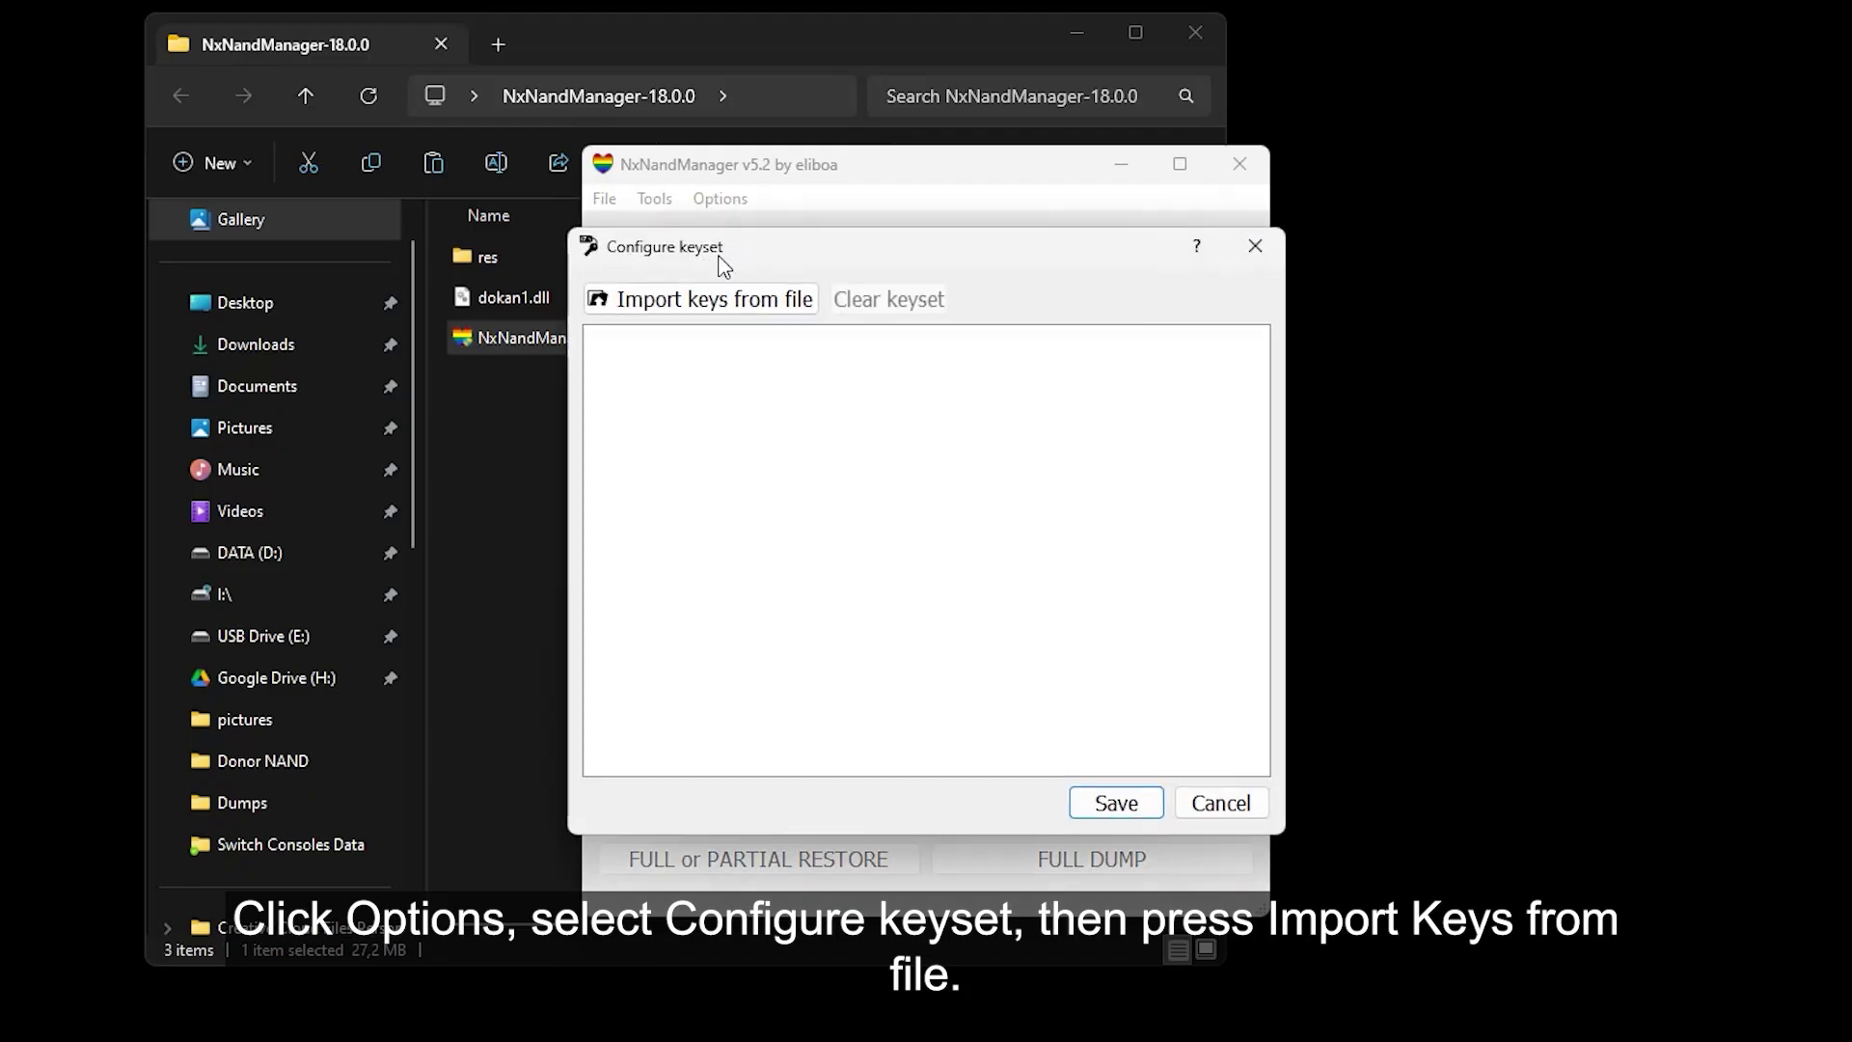
left_click(722, 300)
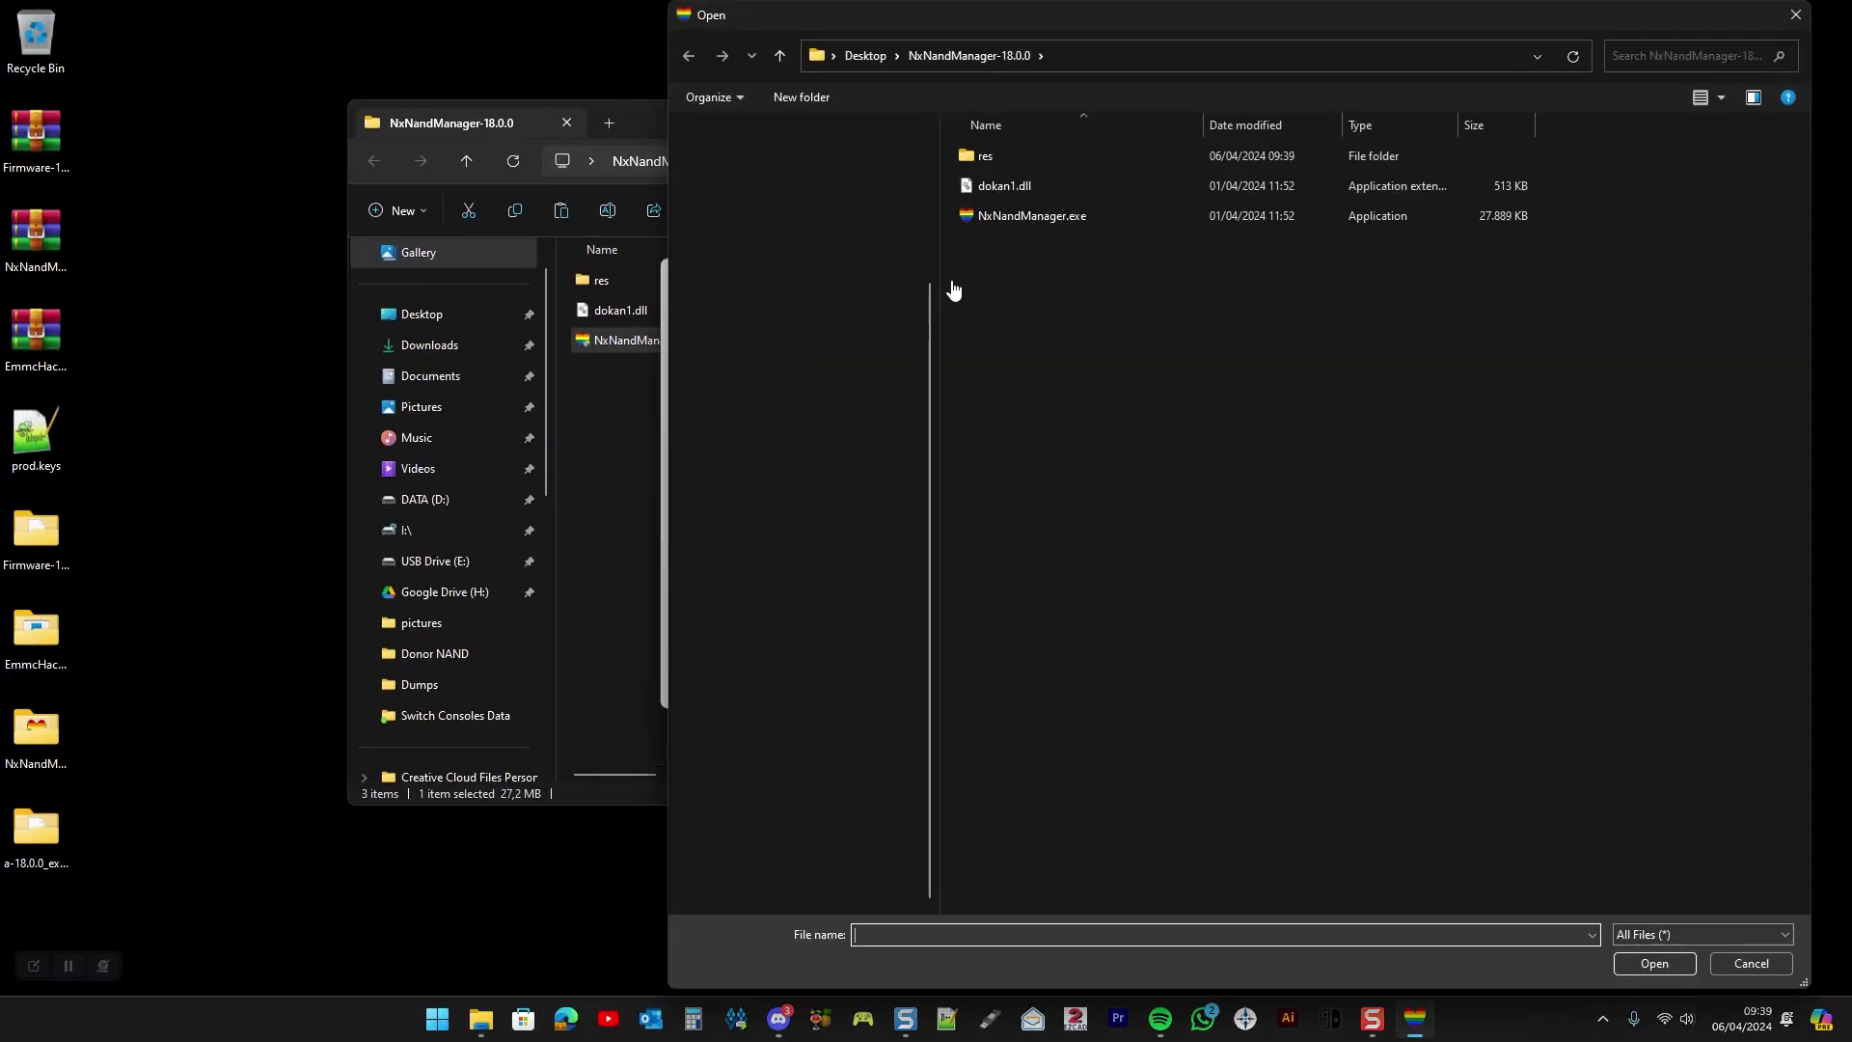
left_click(743, 227)
double_click(1748, 174)
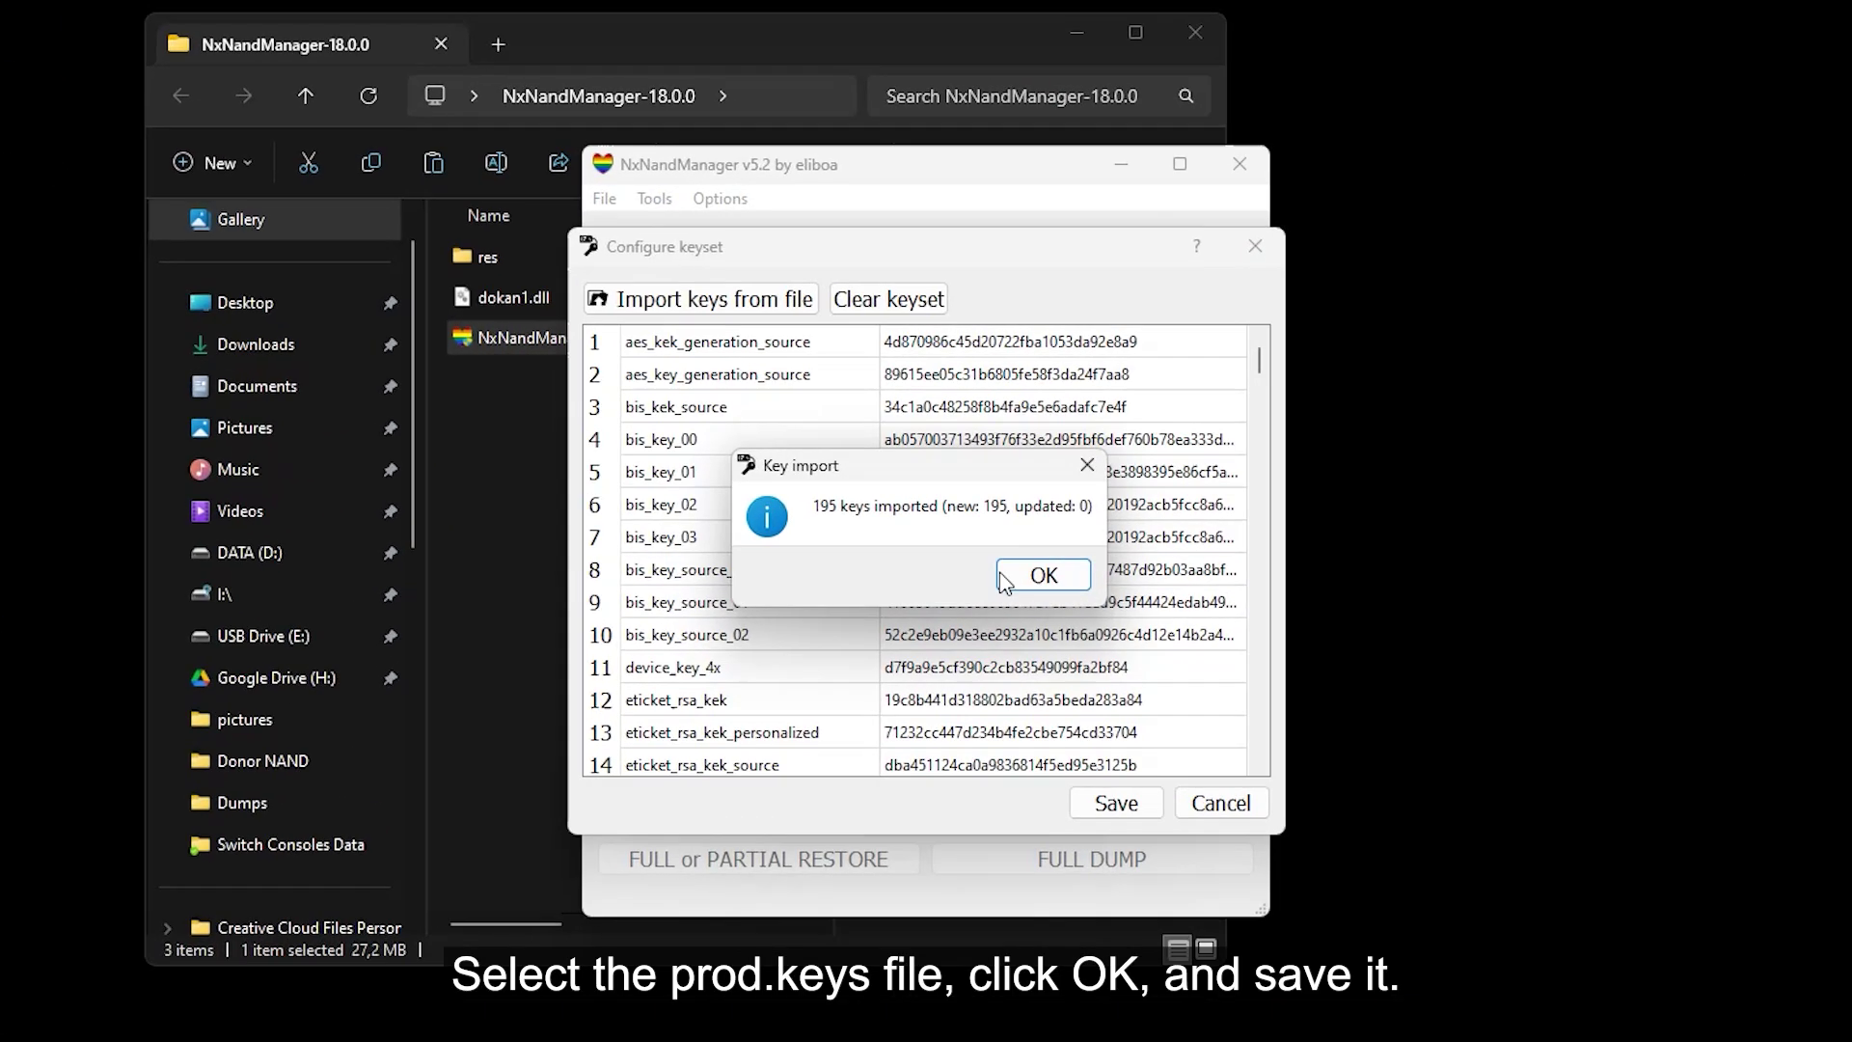
left_click(1044, 574)
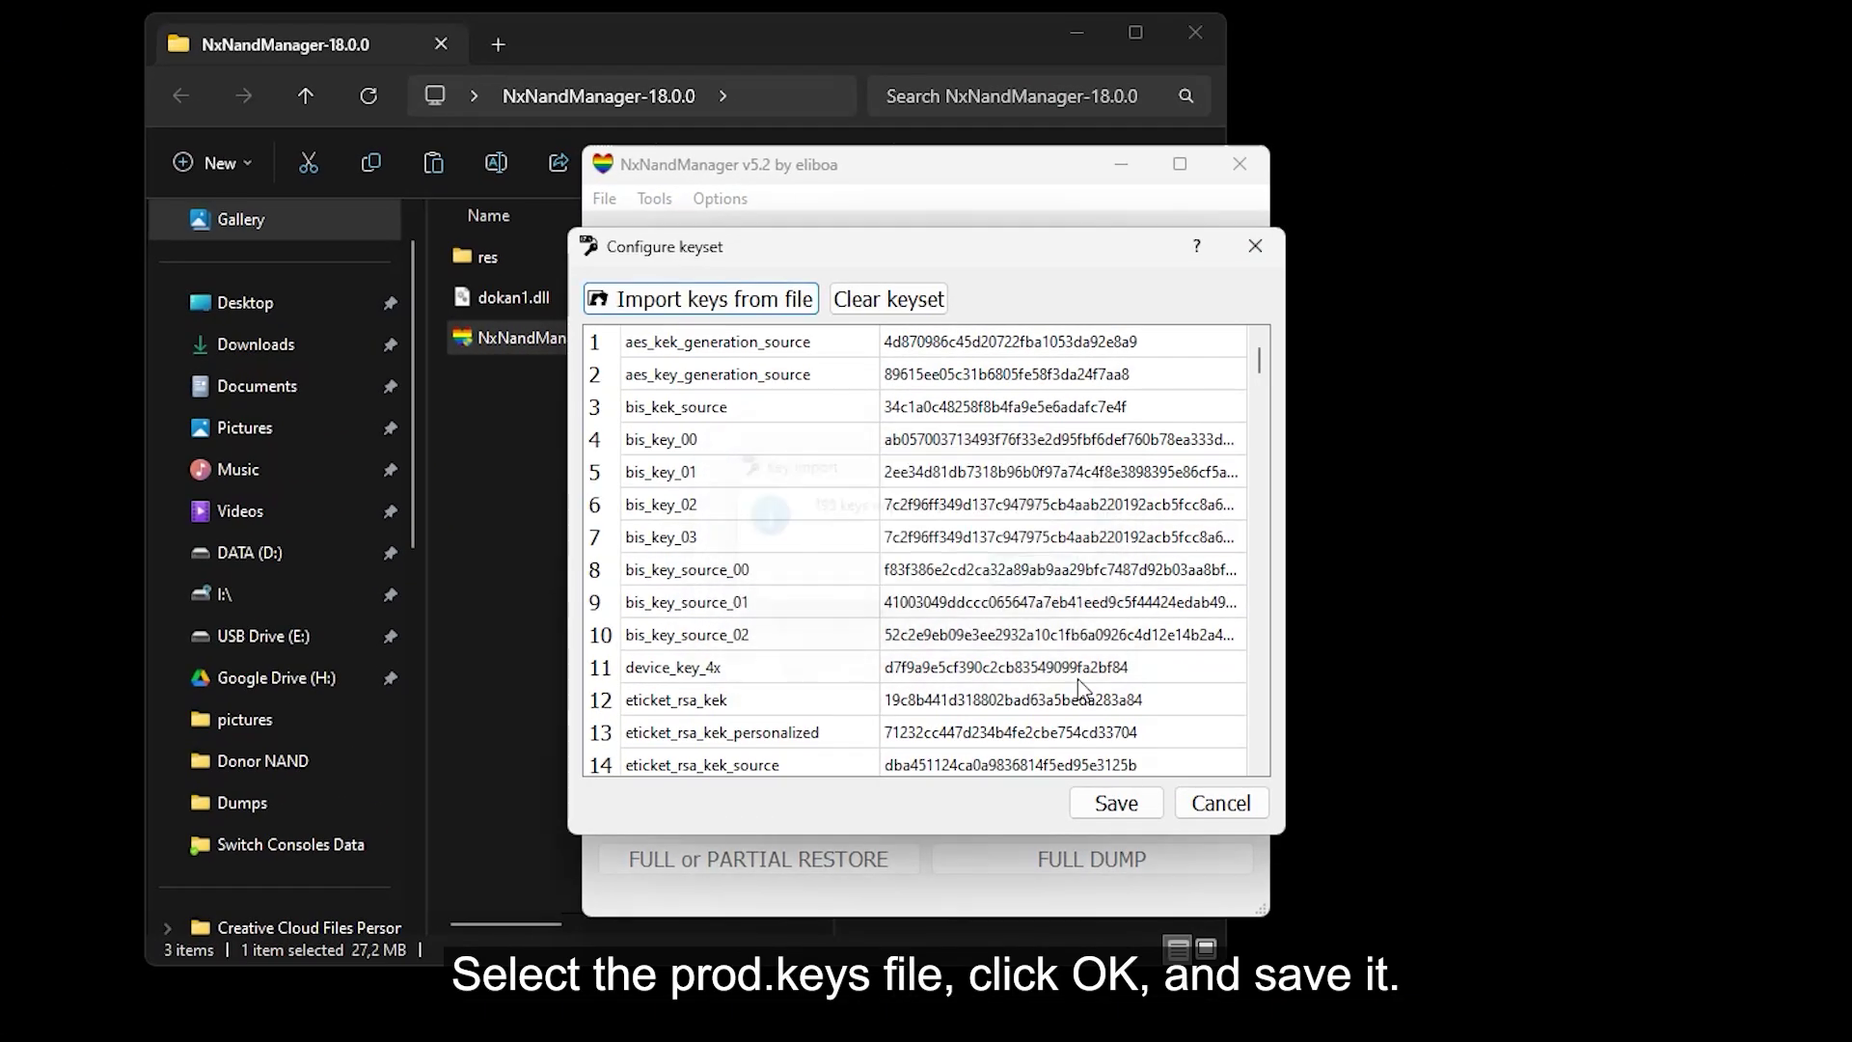
left_click(1111, 803)
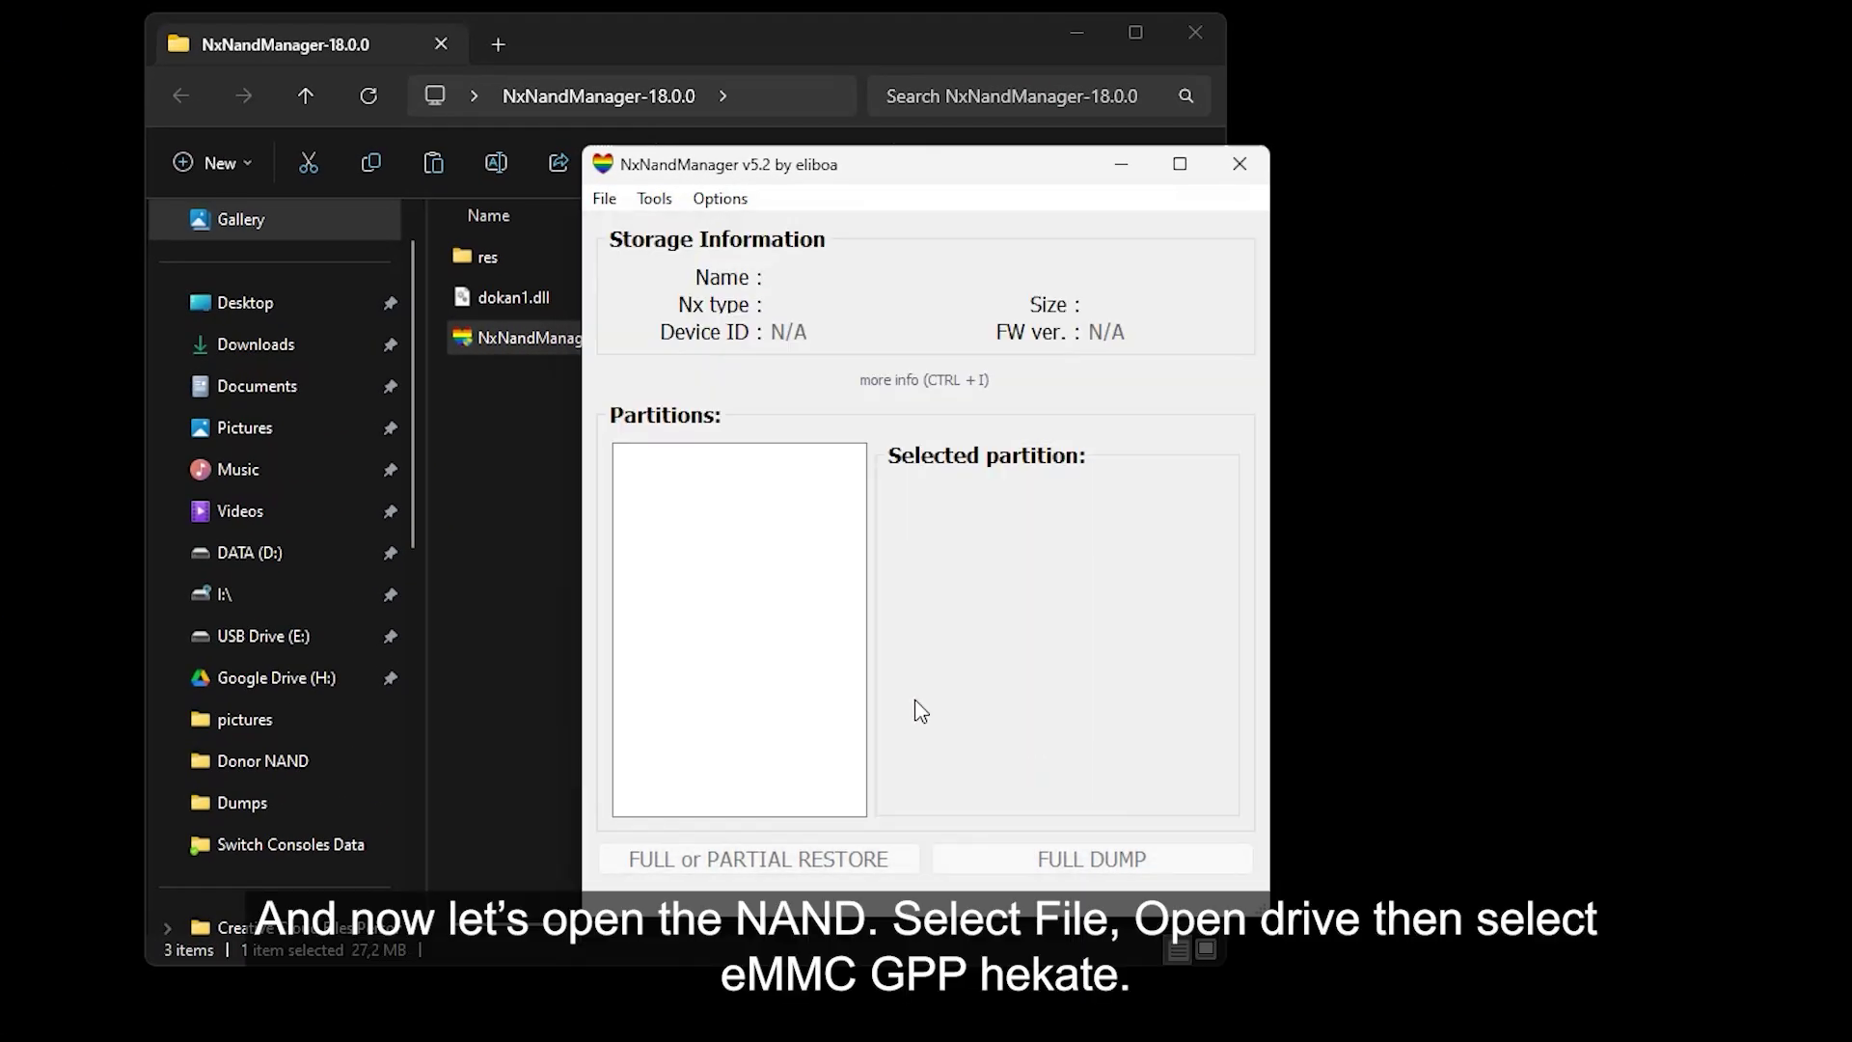
Open the eMMC GPP hekate drive in NxNandManager
left_click(605, 198)
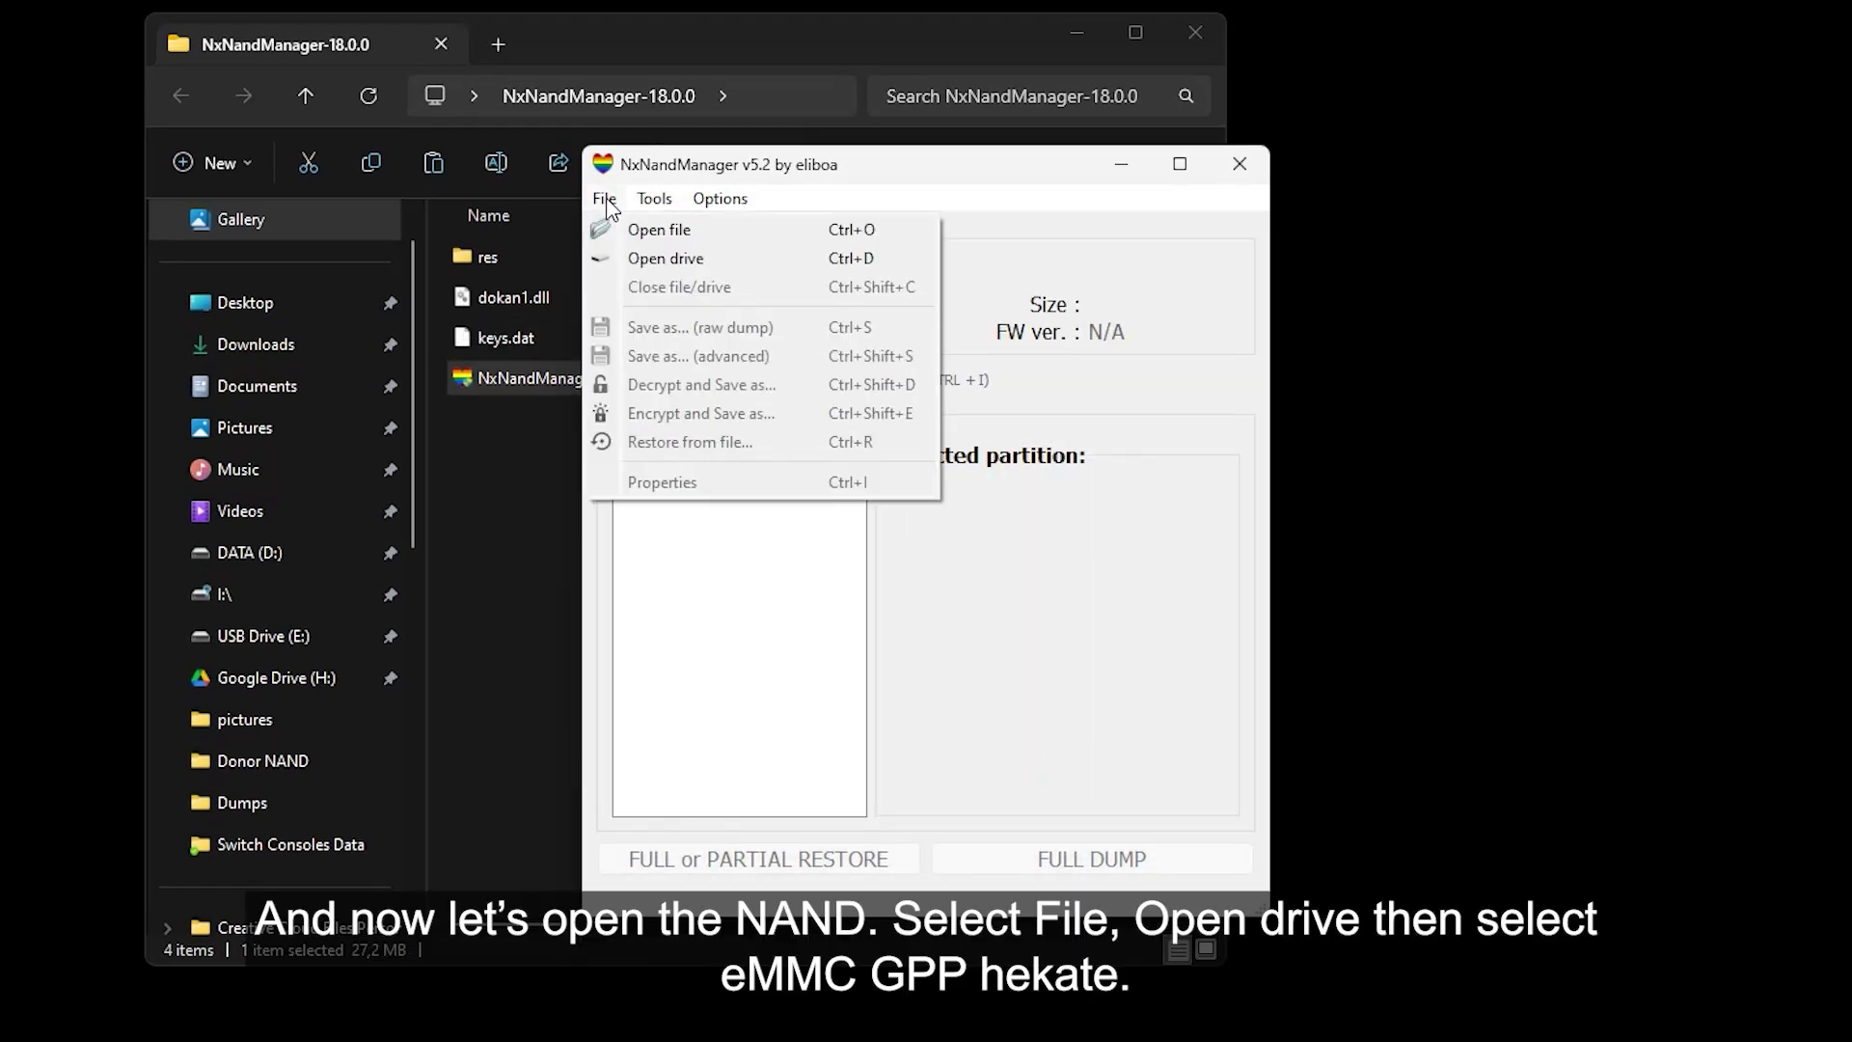
left_click(636, 256)
left_click(789, 280)
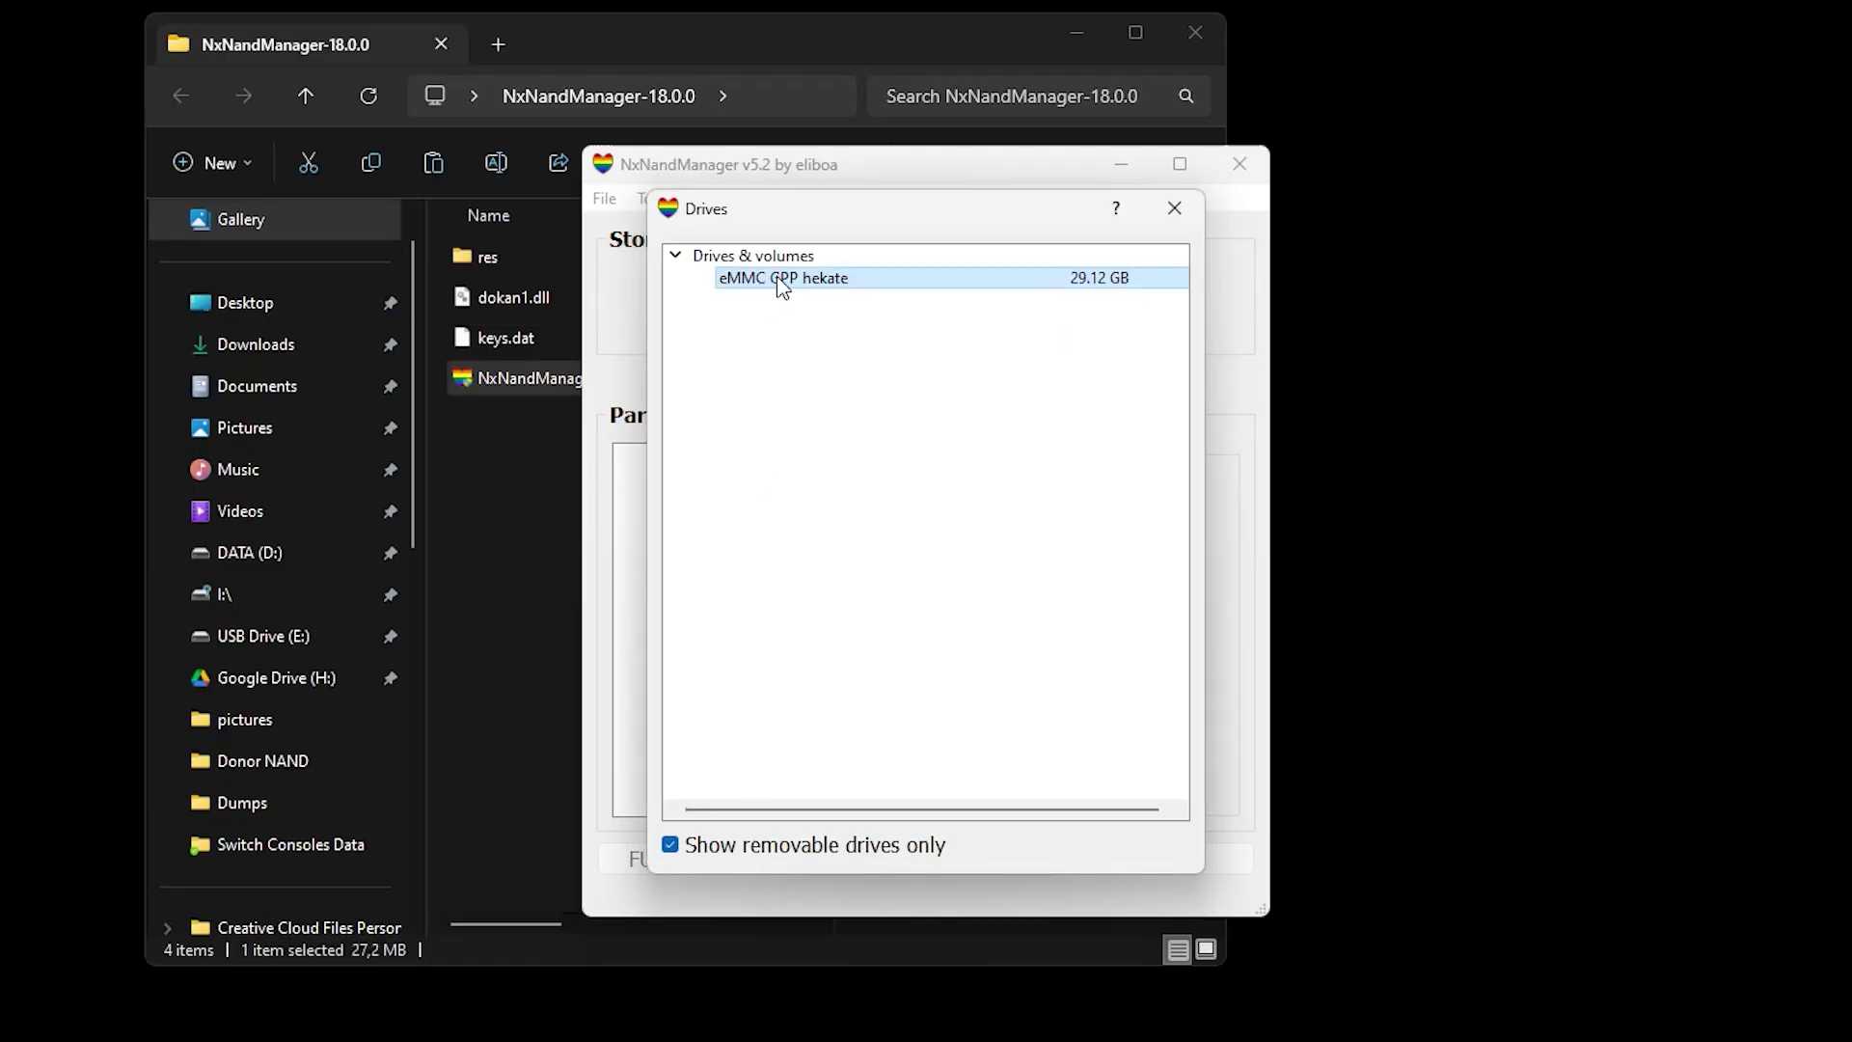
double_click(744, 277)
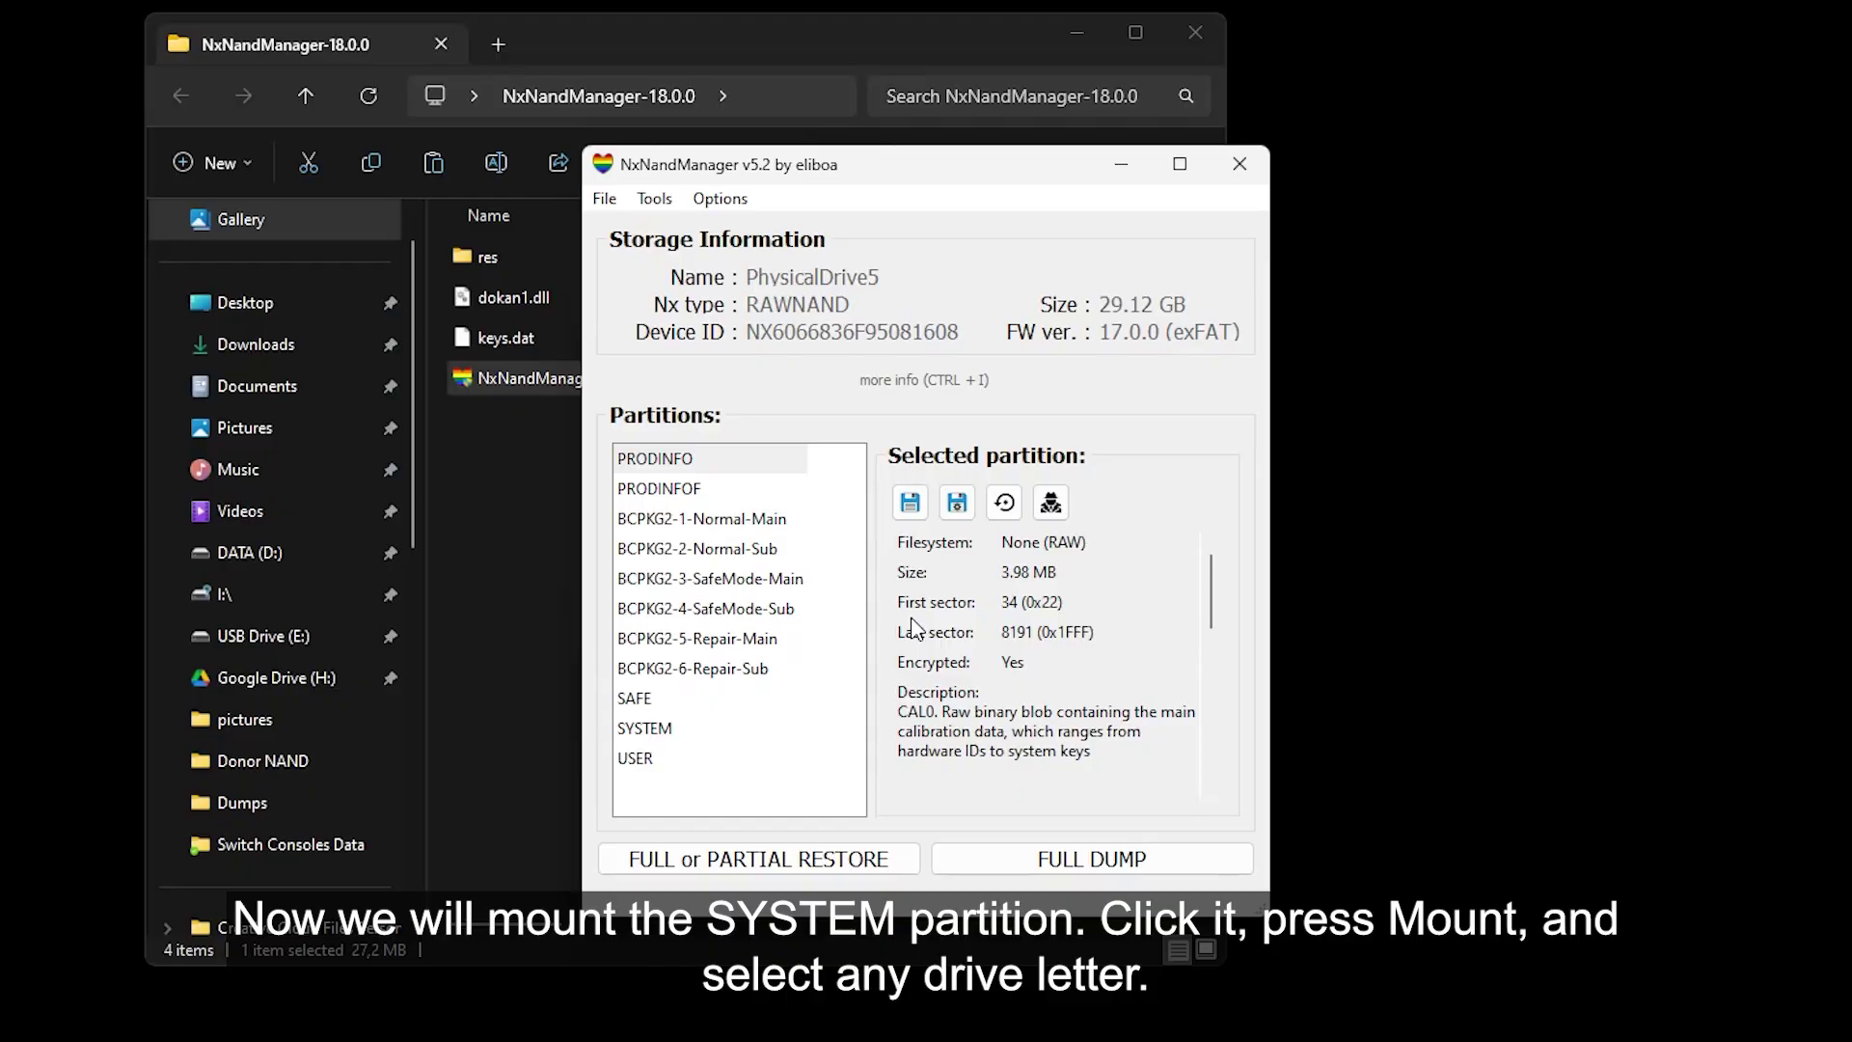
Mount the SYSTEM partition as drive I:, installing the Dokan driver when required
left_click(665, 729)
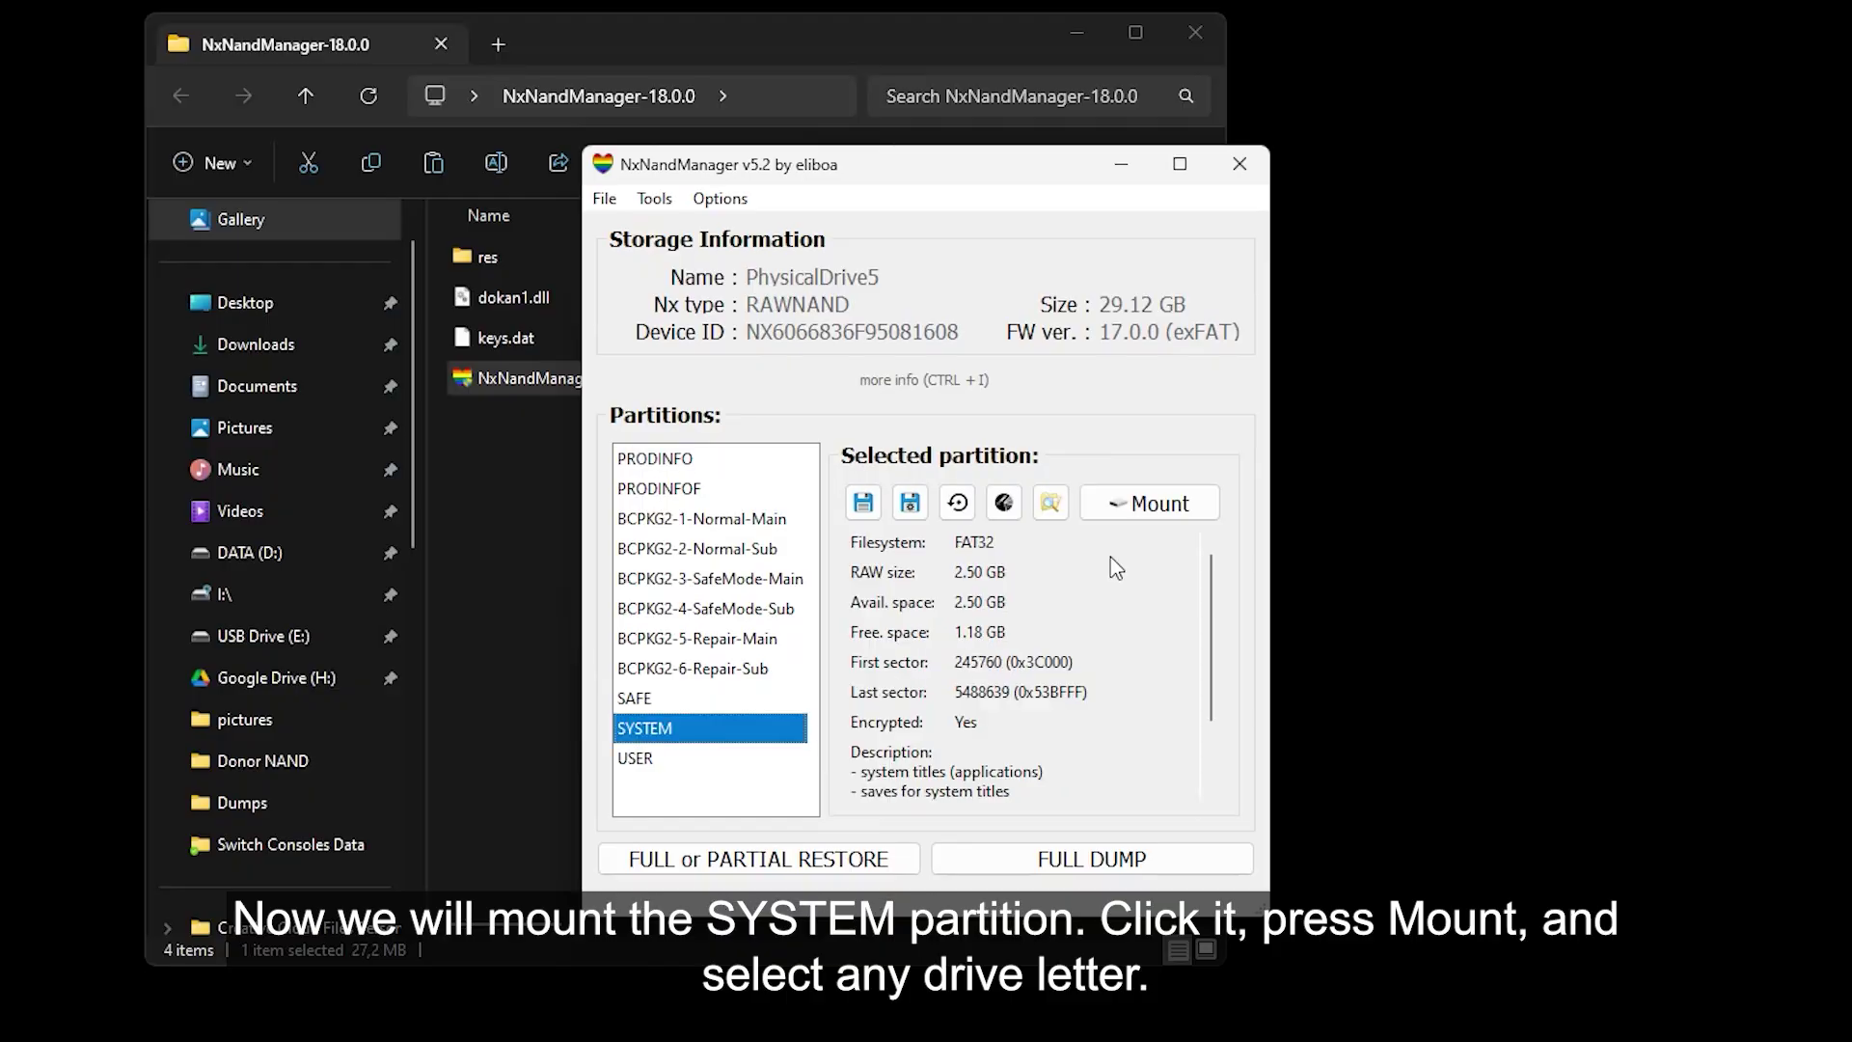
left_click(1163, 510)
left_click(969, 637)
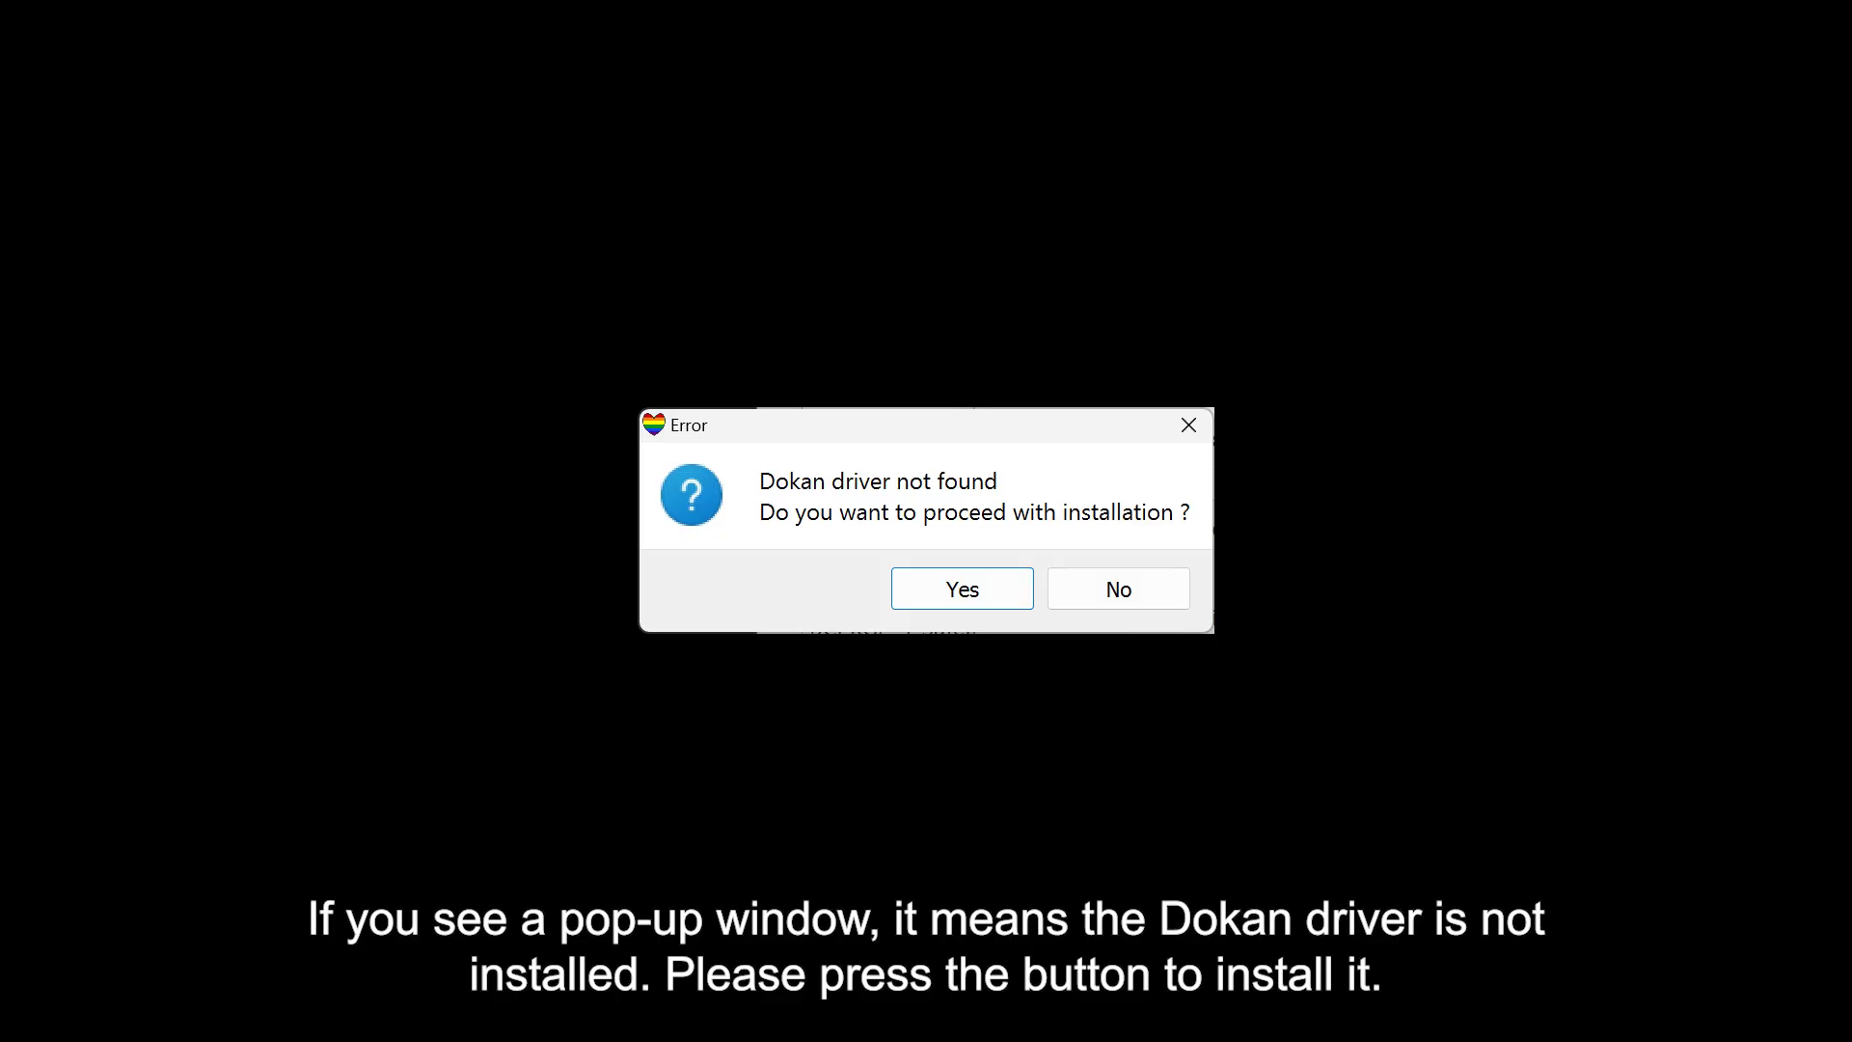
key("Return")
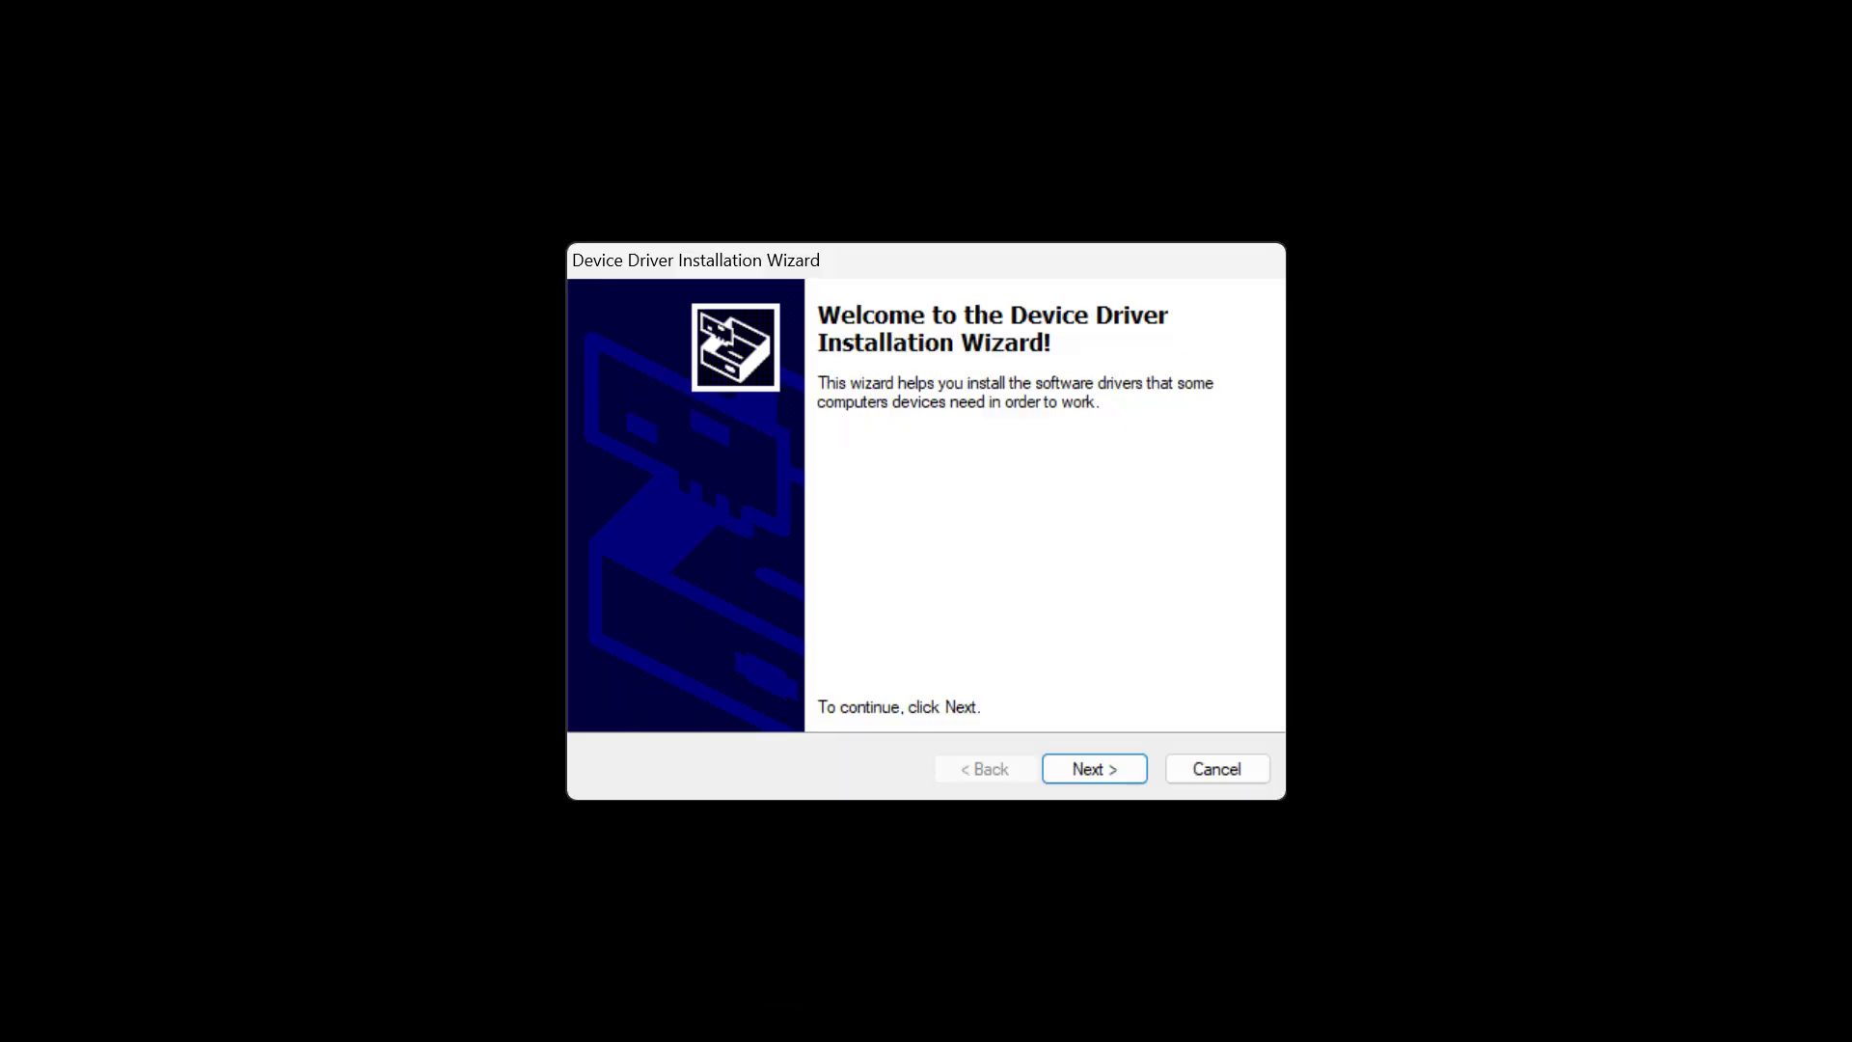
key("Return")
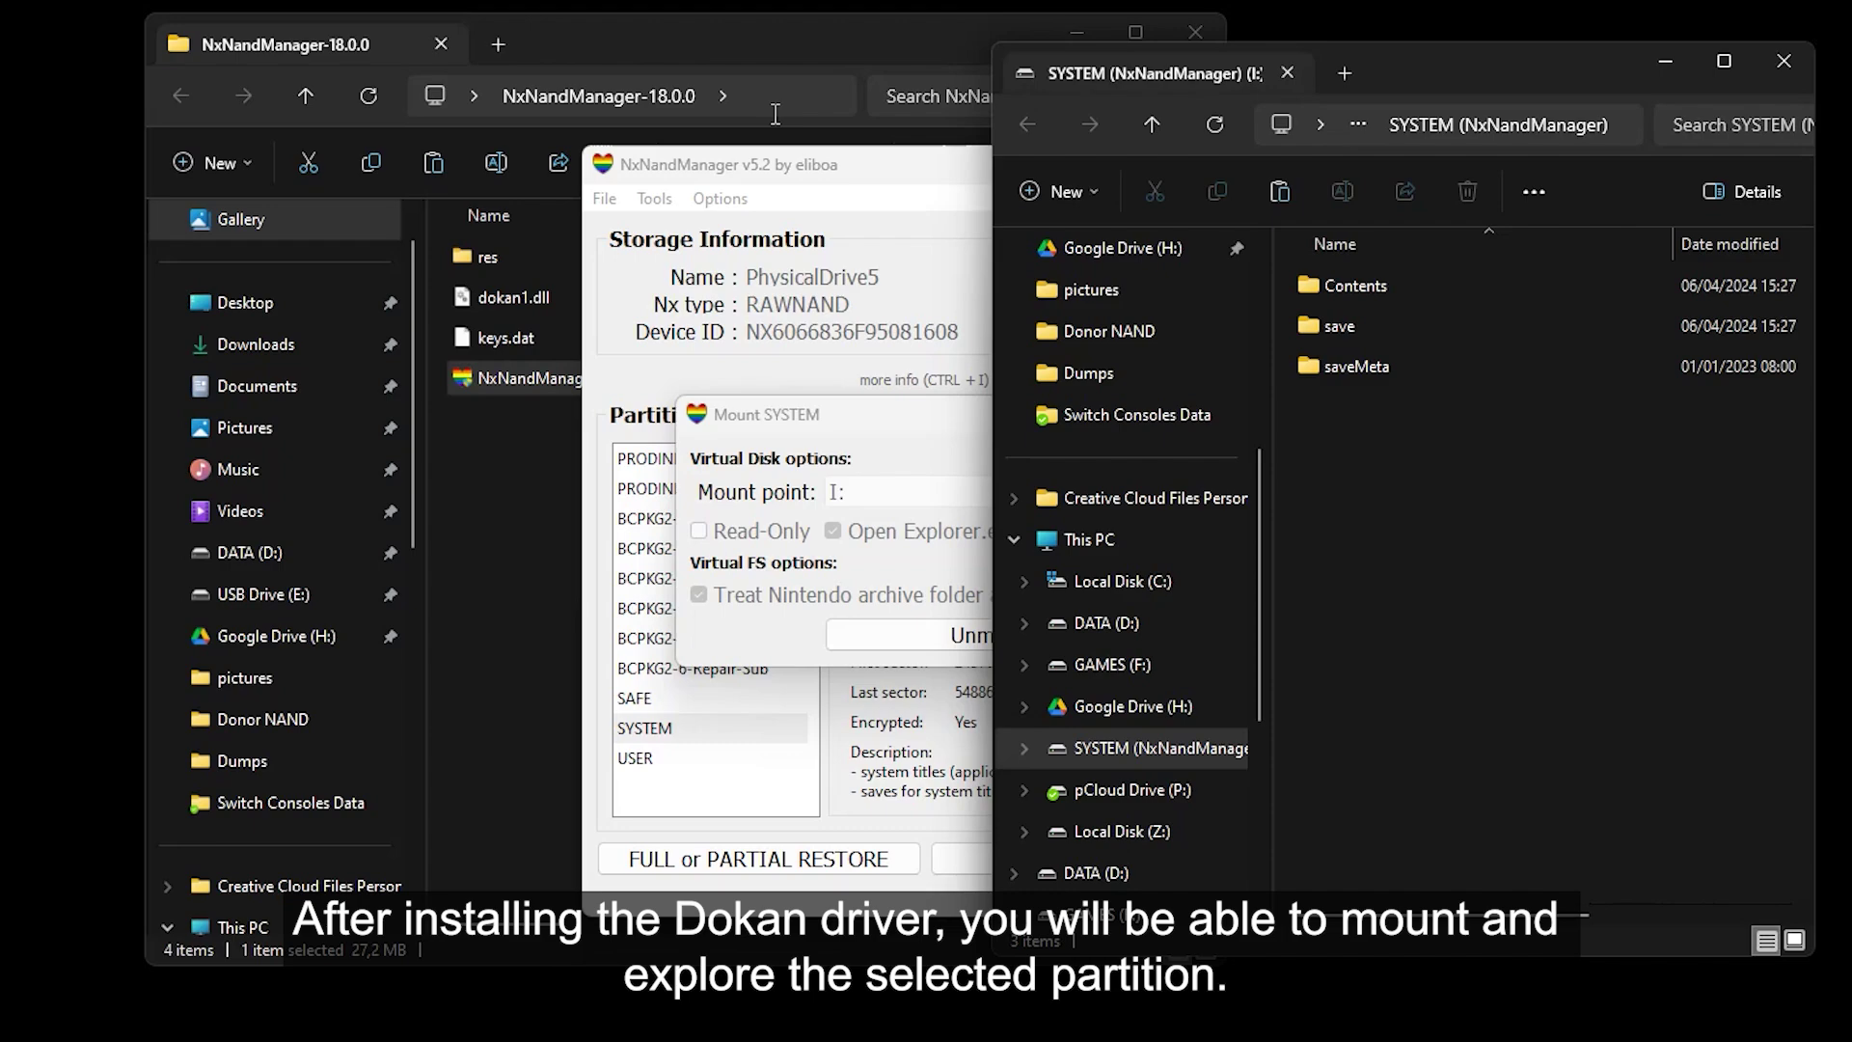
Open the a-18.0.0_exFAT folder from the desktop in File Explorer and place its window beside the mounted SYSTEM drive
left_click(778, 39)
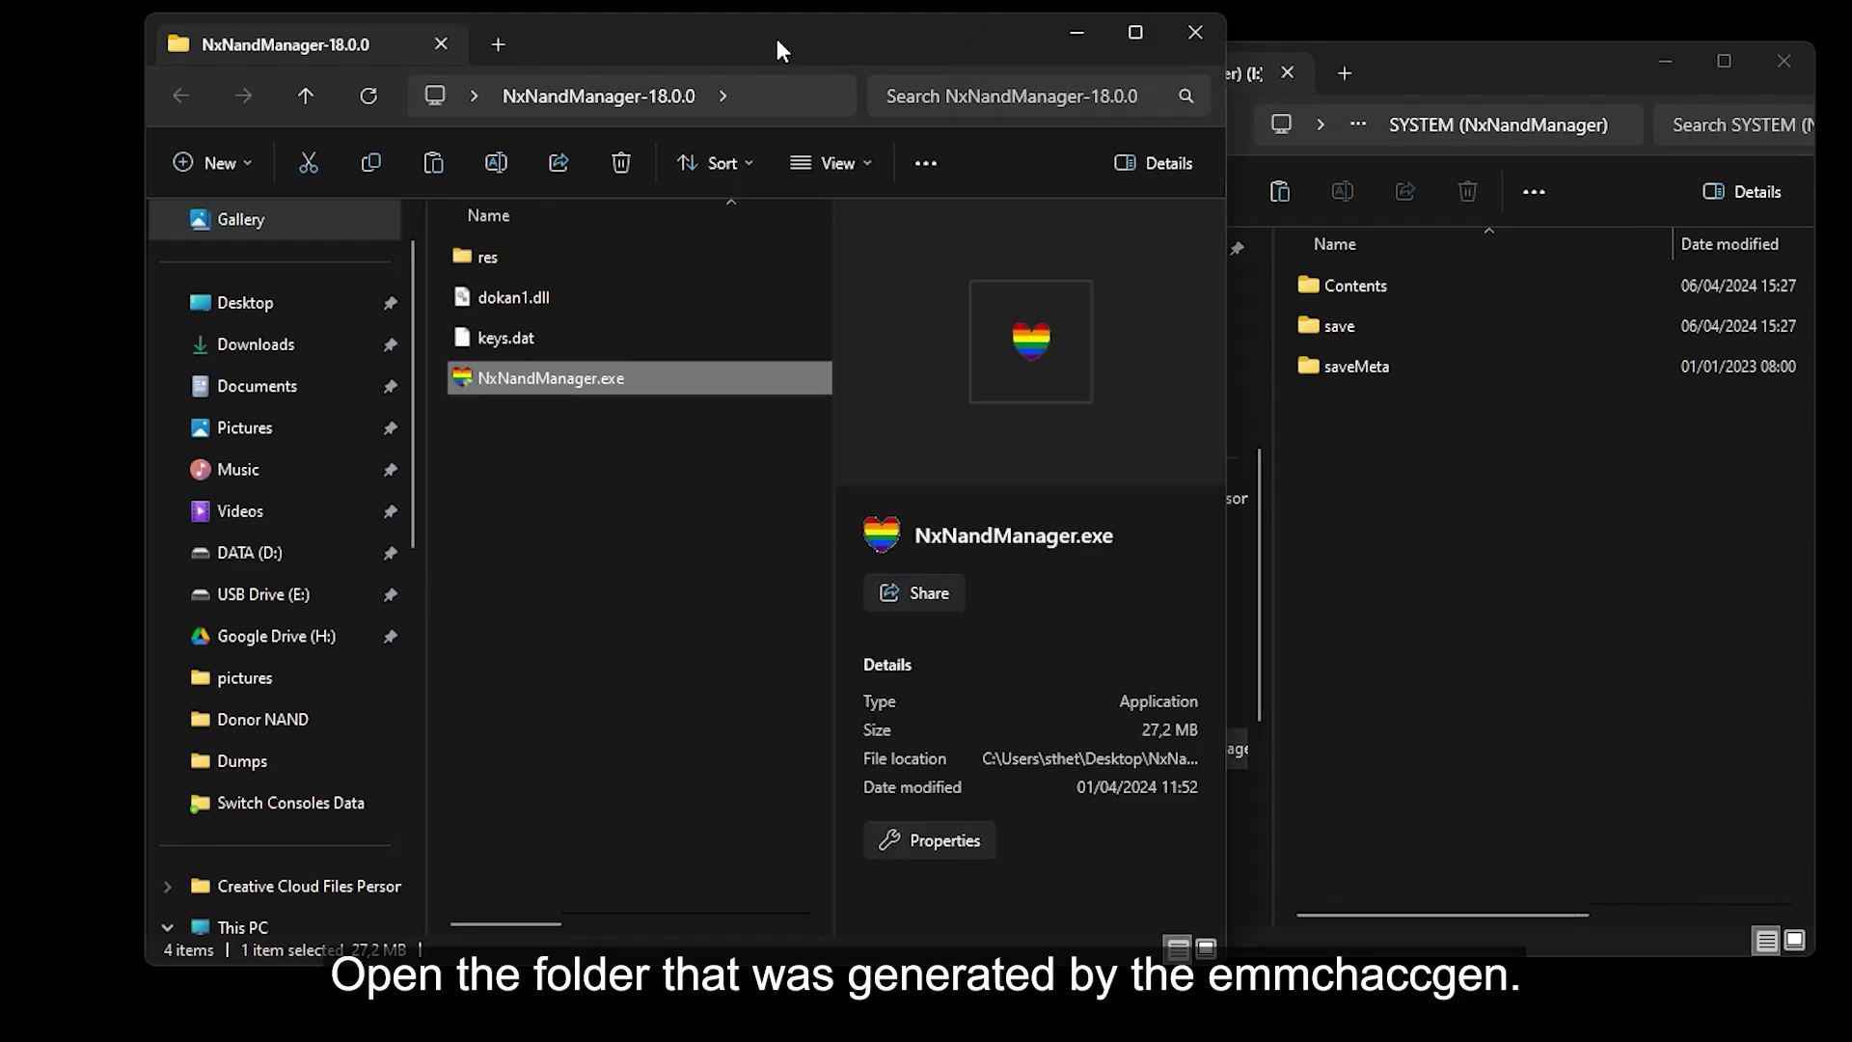
left_click(371, 334)
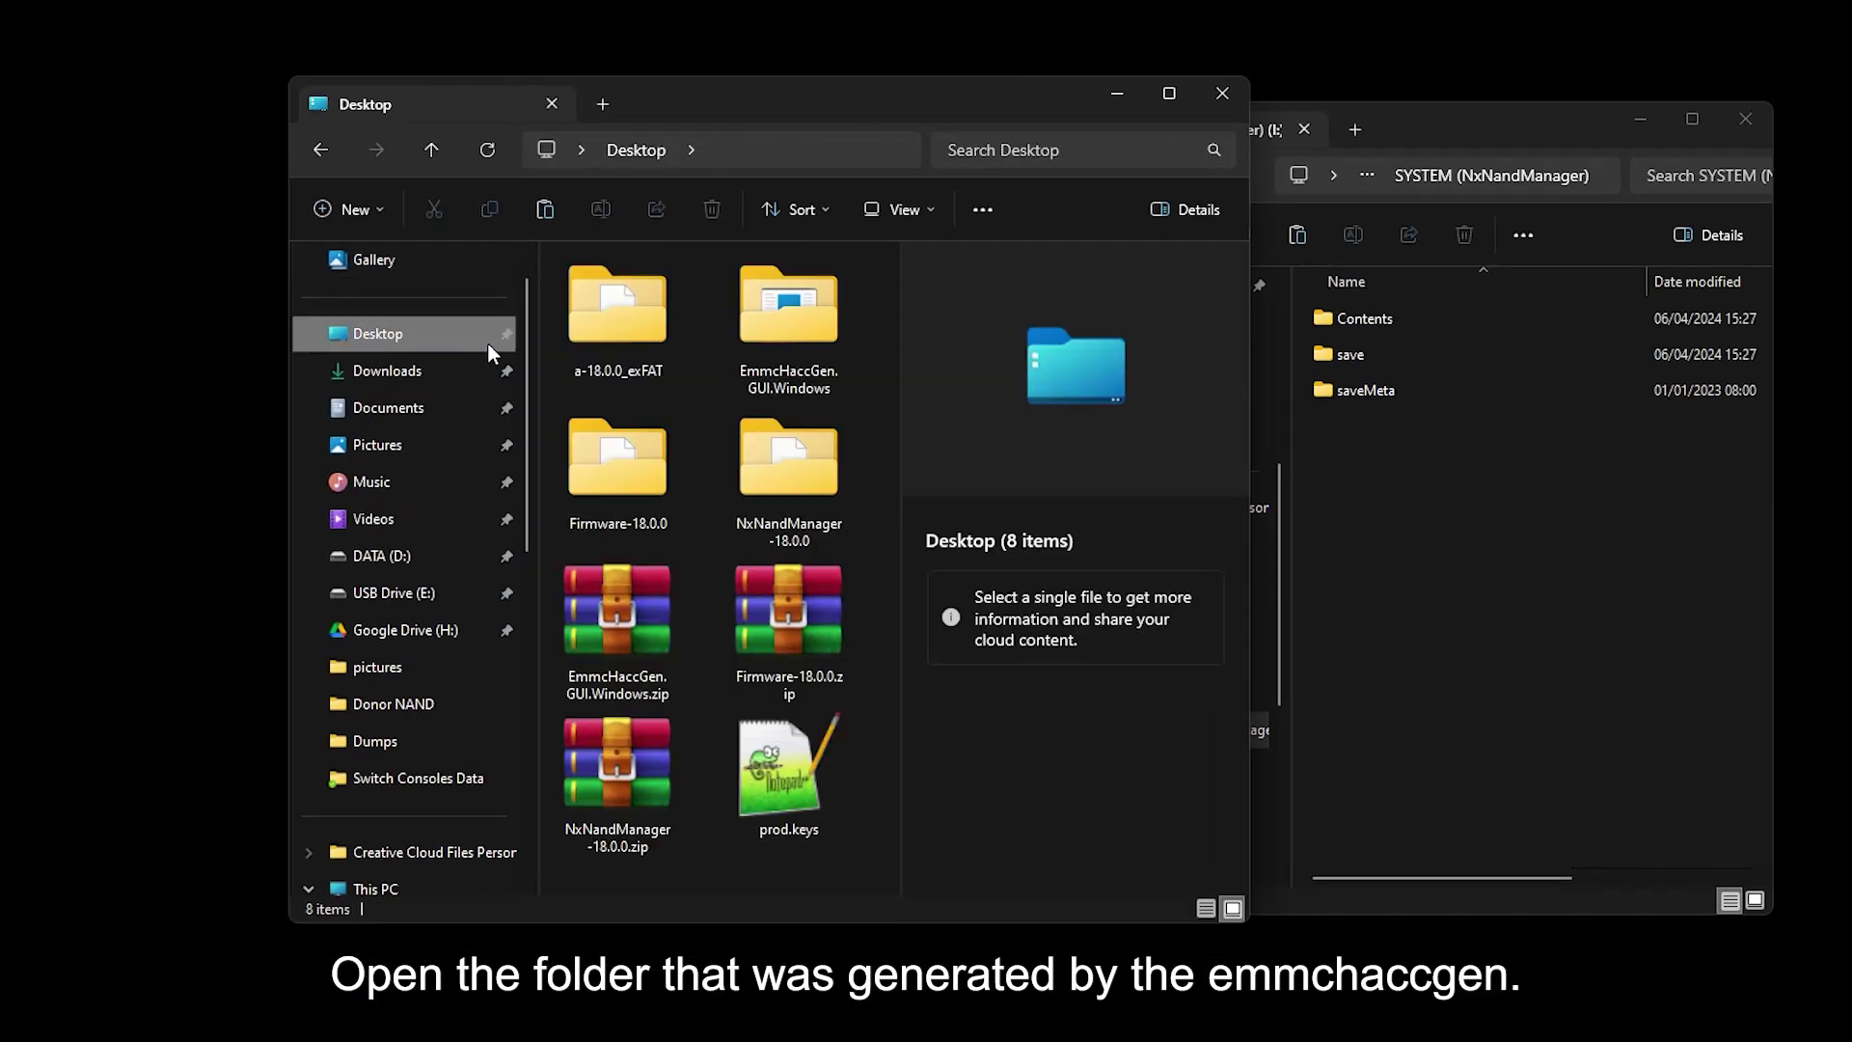
double_click(611, 339)
left_click_drag(805, 85, 592, 110)
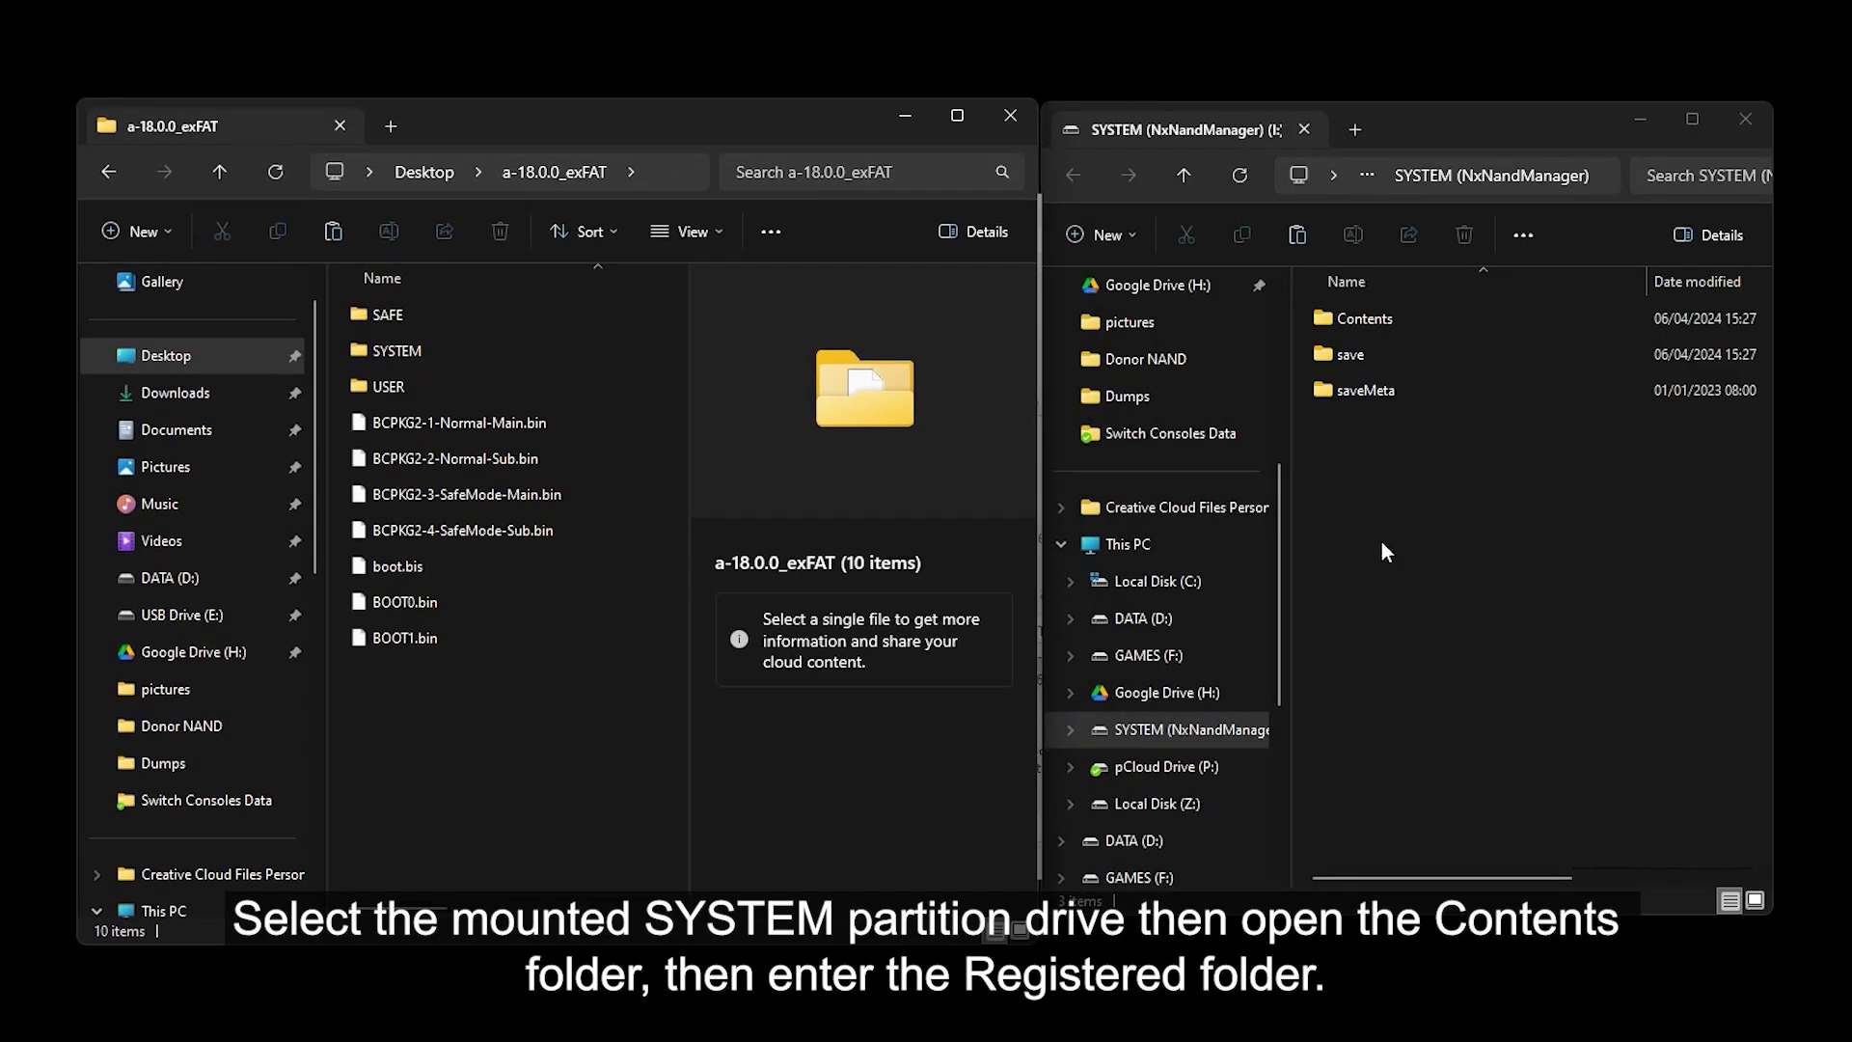
Permanently delete all files in the registered folder under Contents on the mounted SYSTEM drive
left_click(1358, 324)
double_click(1357, 323)
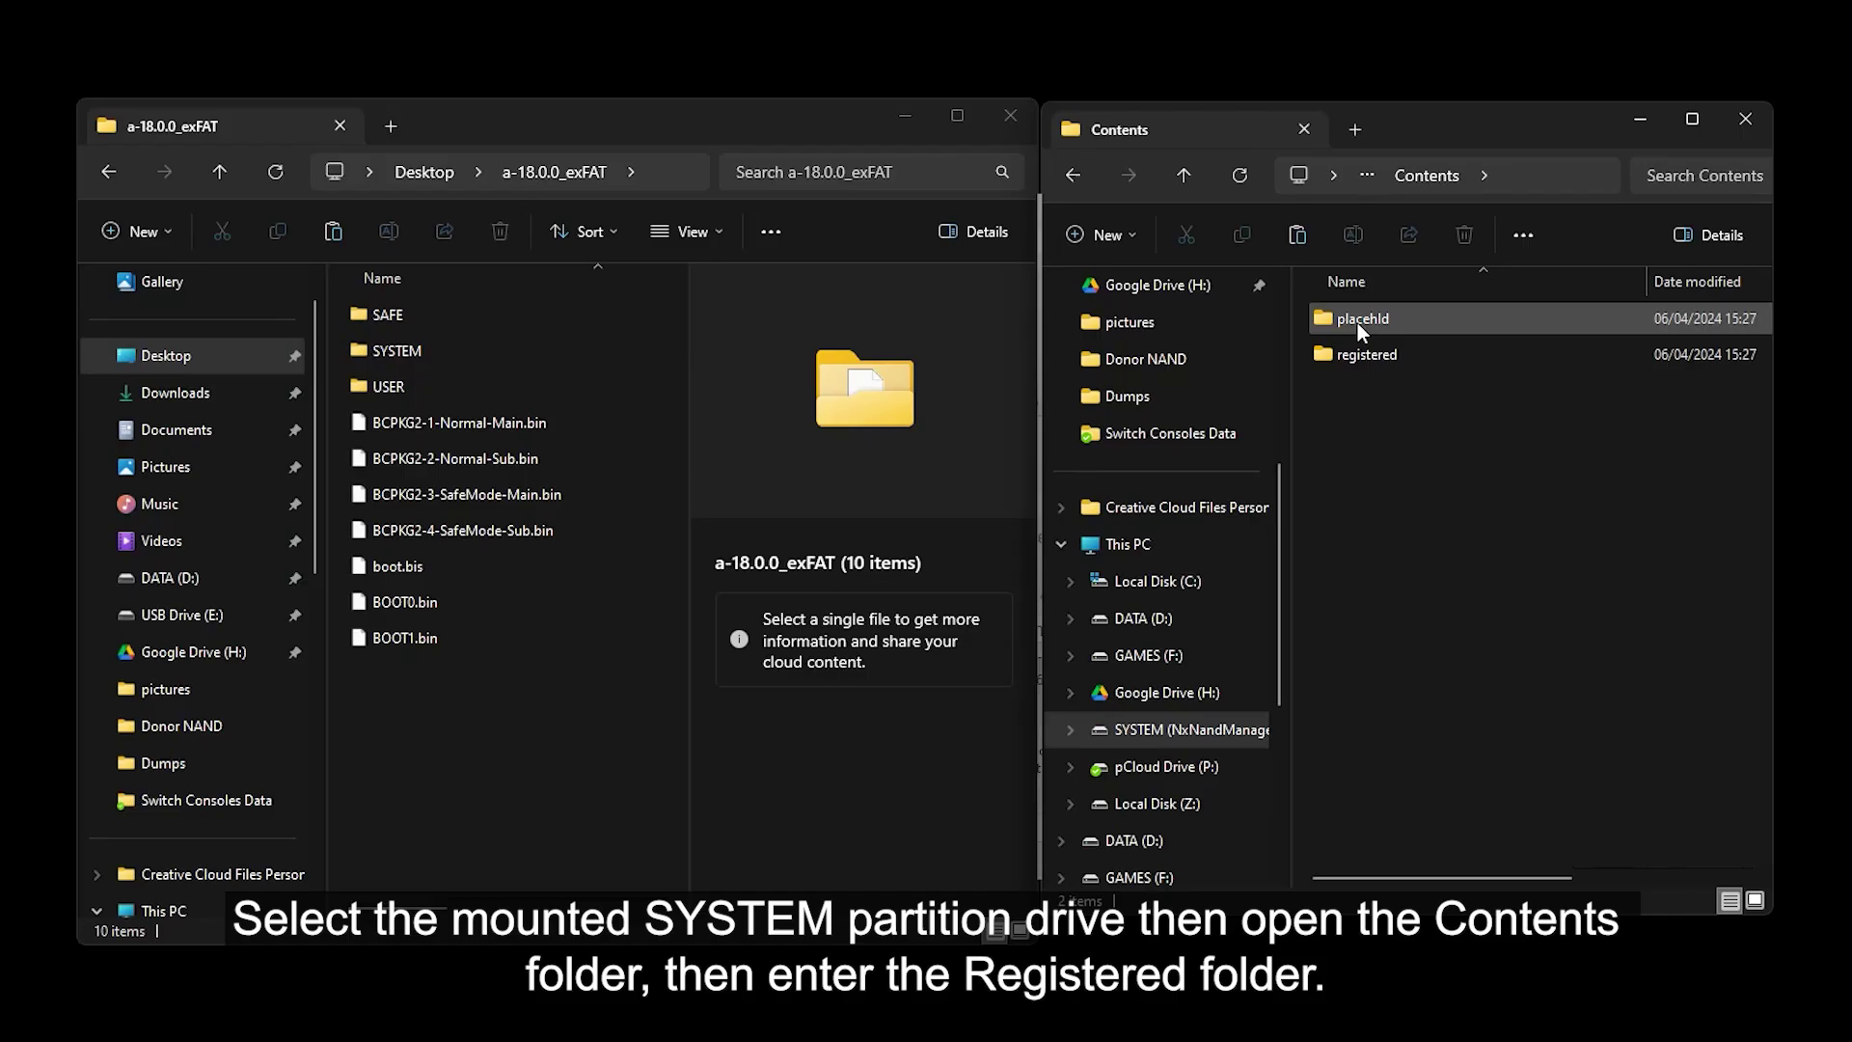
double_click(1358, 353)
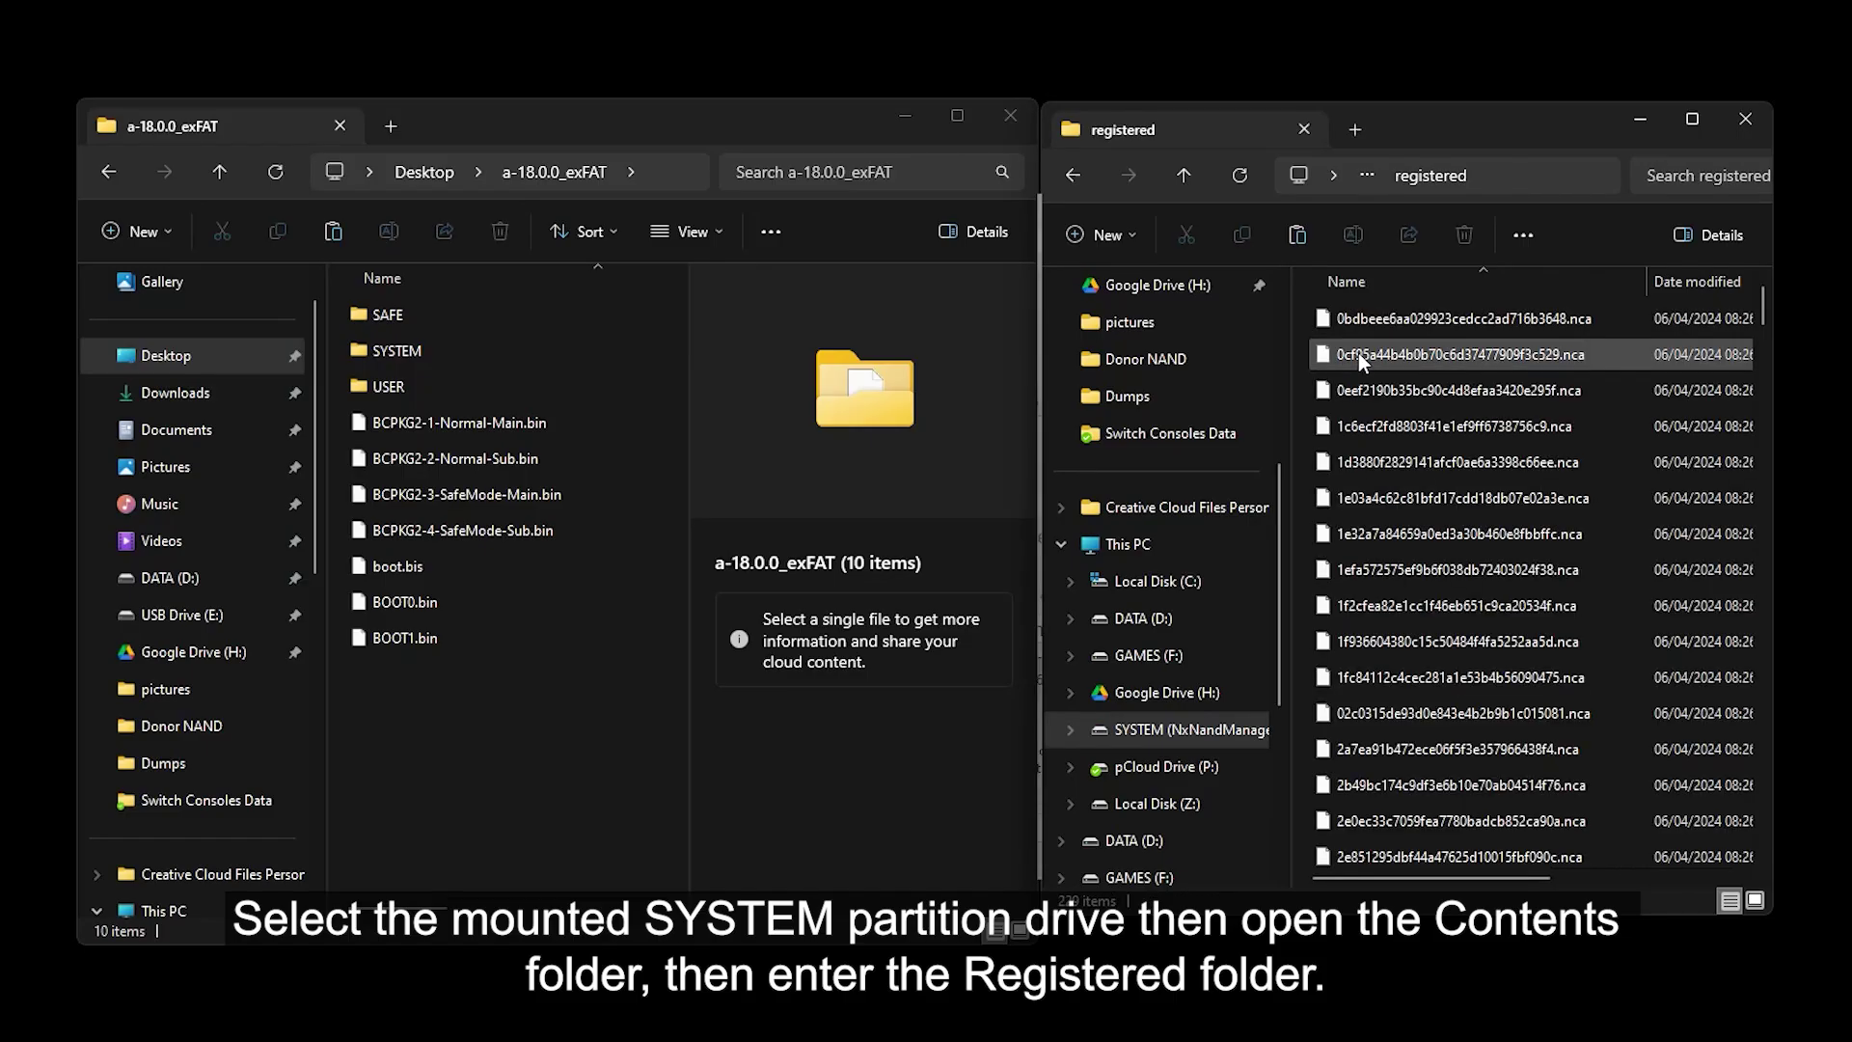
key("ctrl+a")
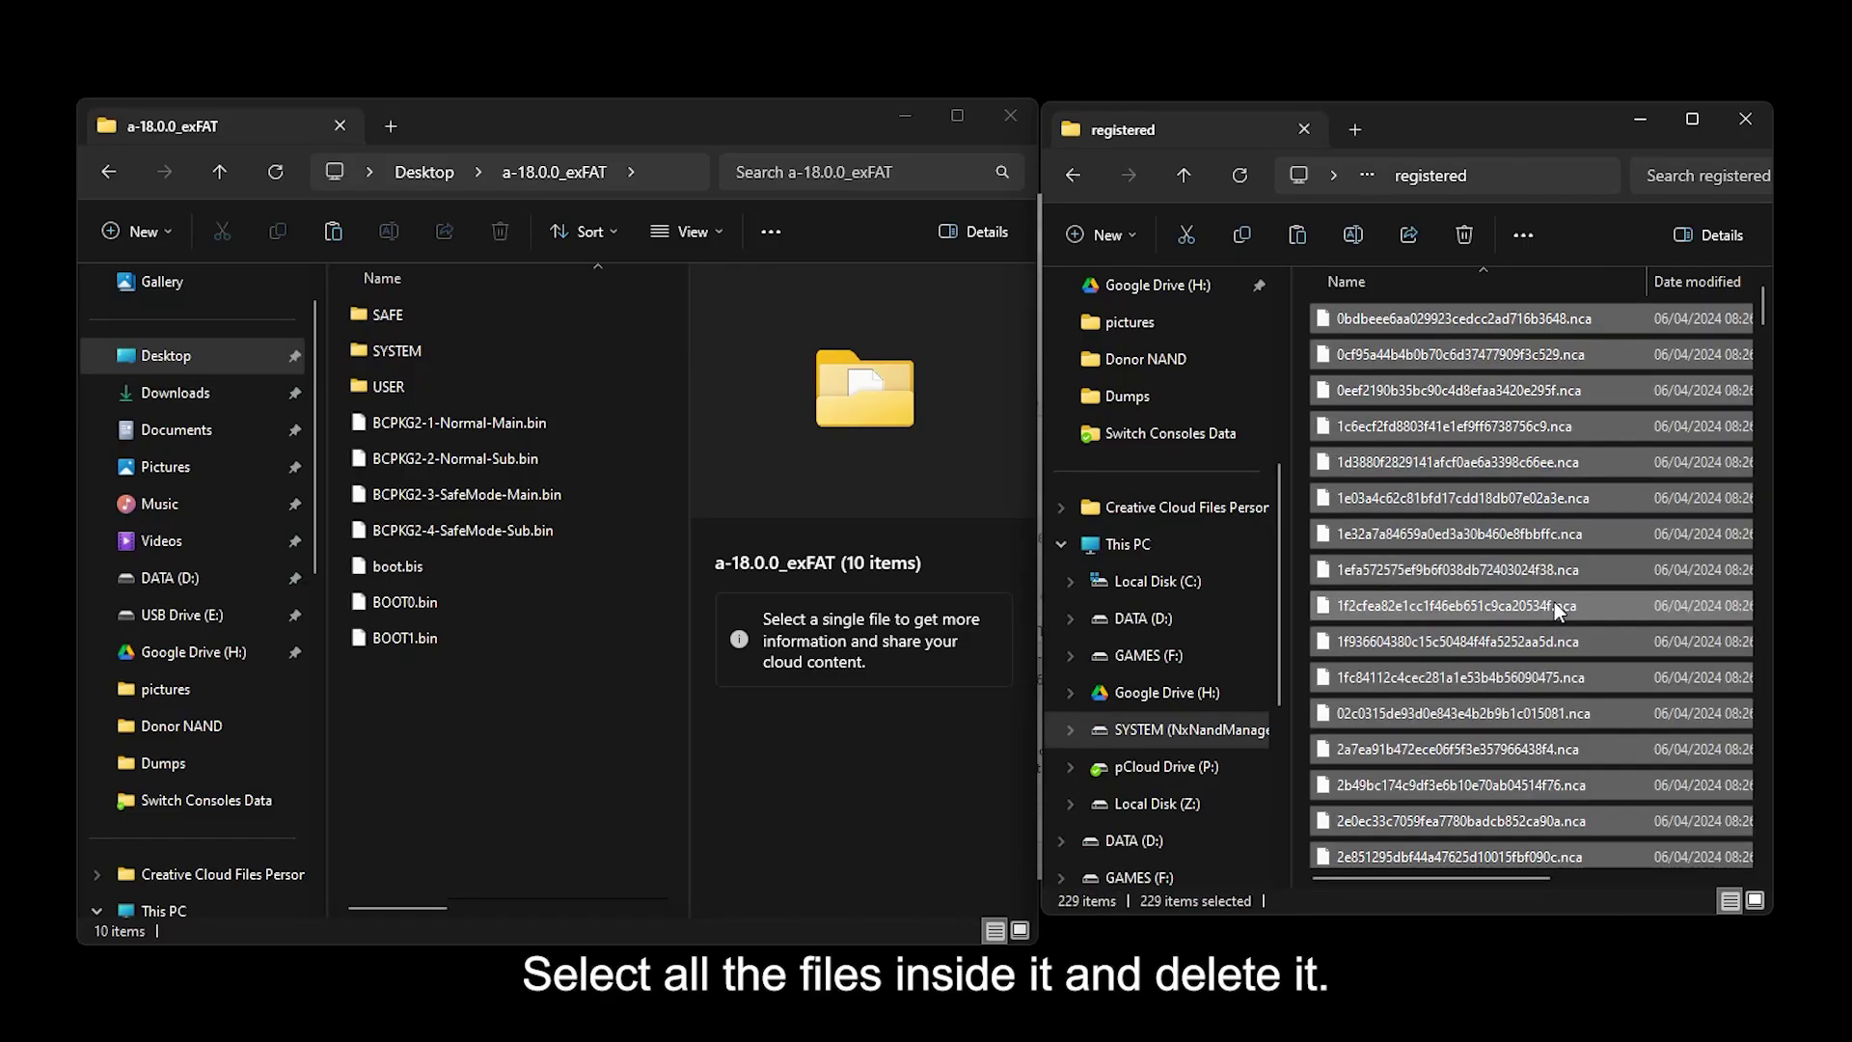
key("Delete")
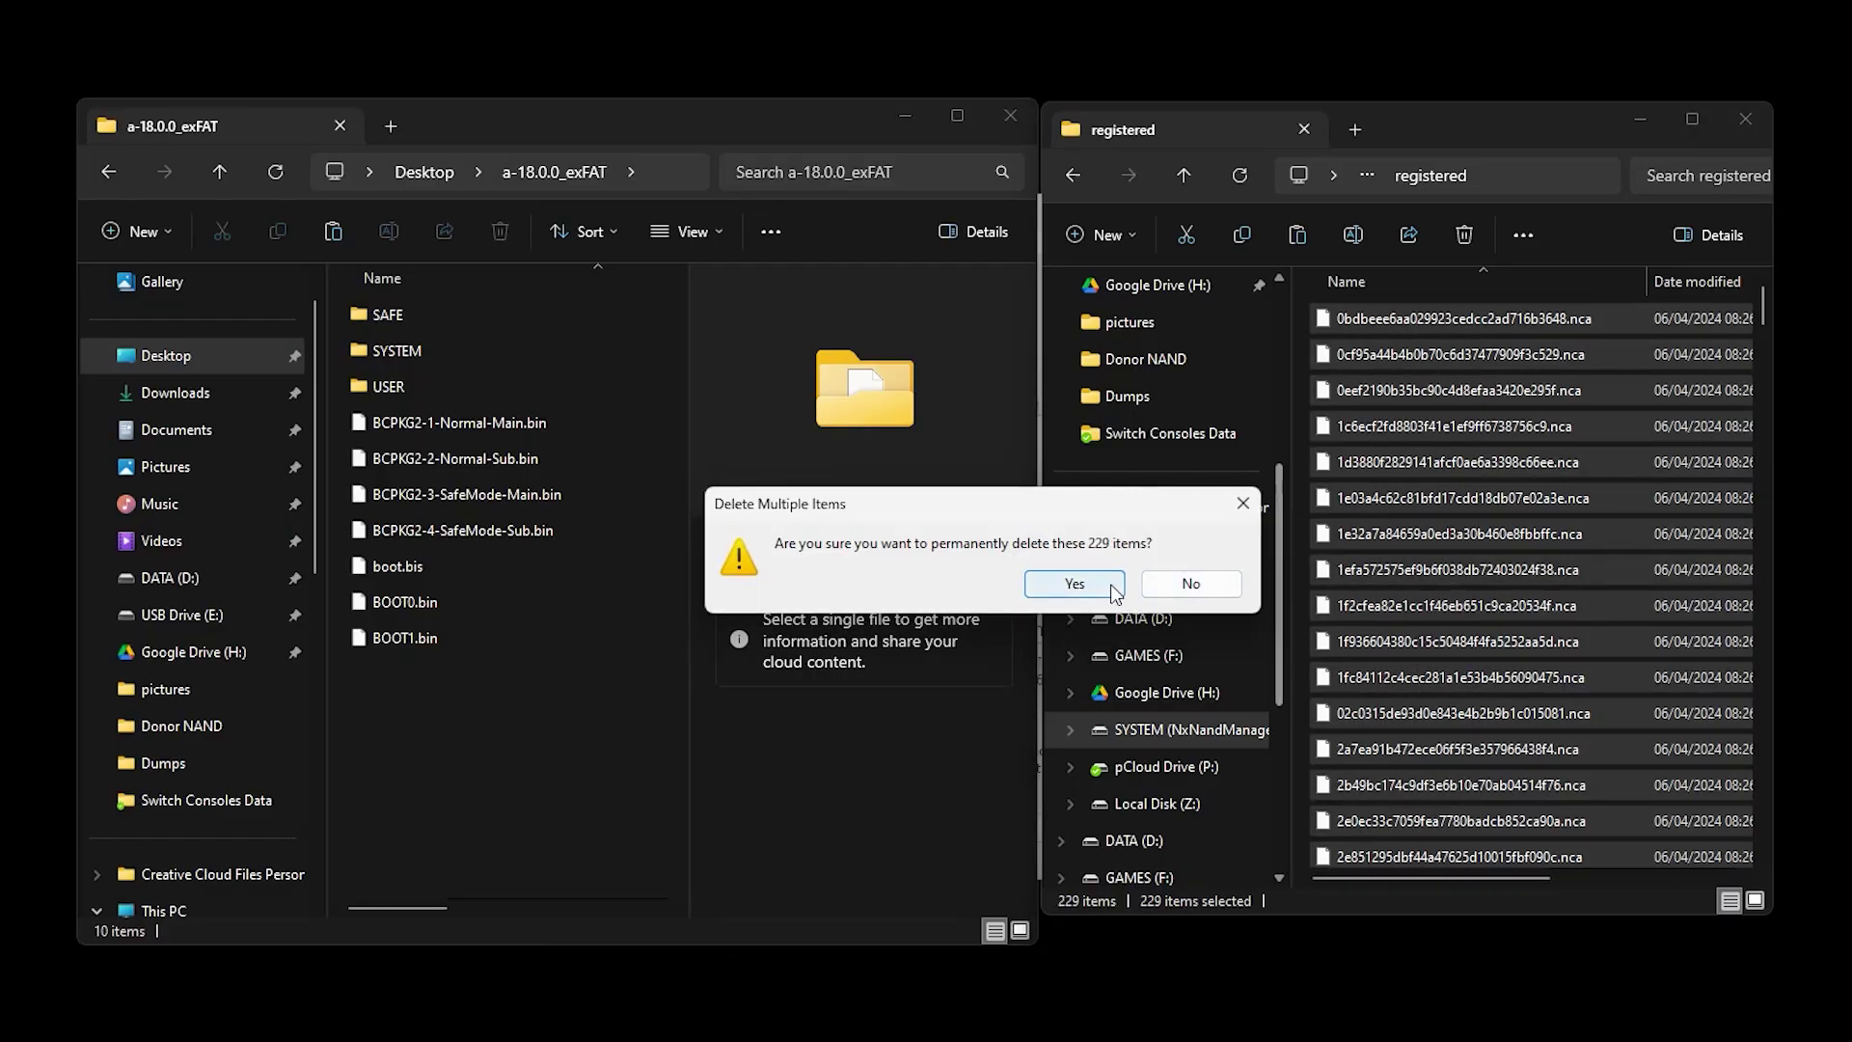
left_click(1074, 583)
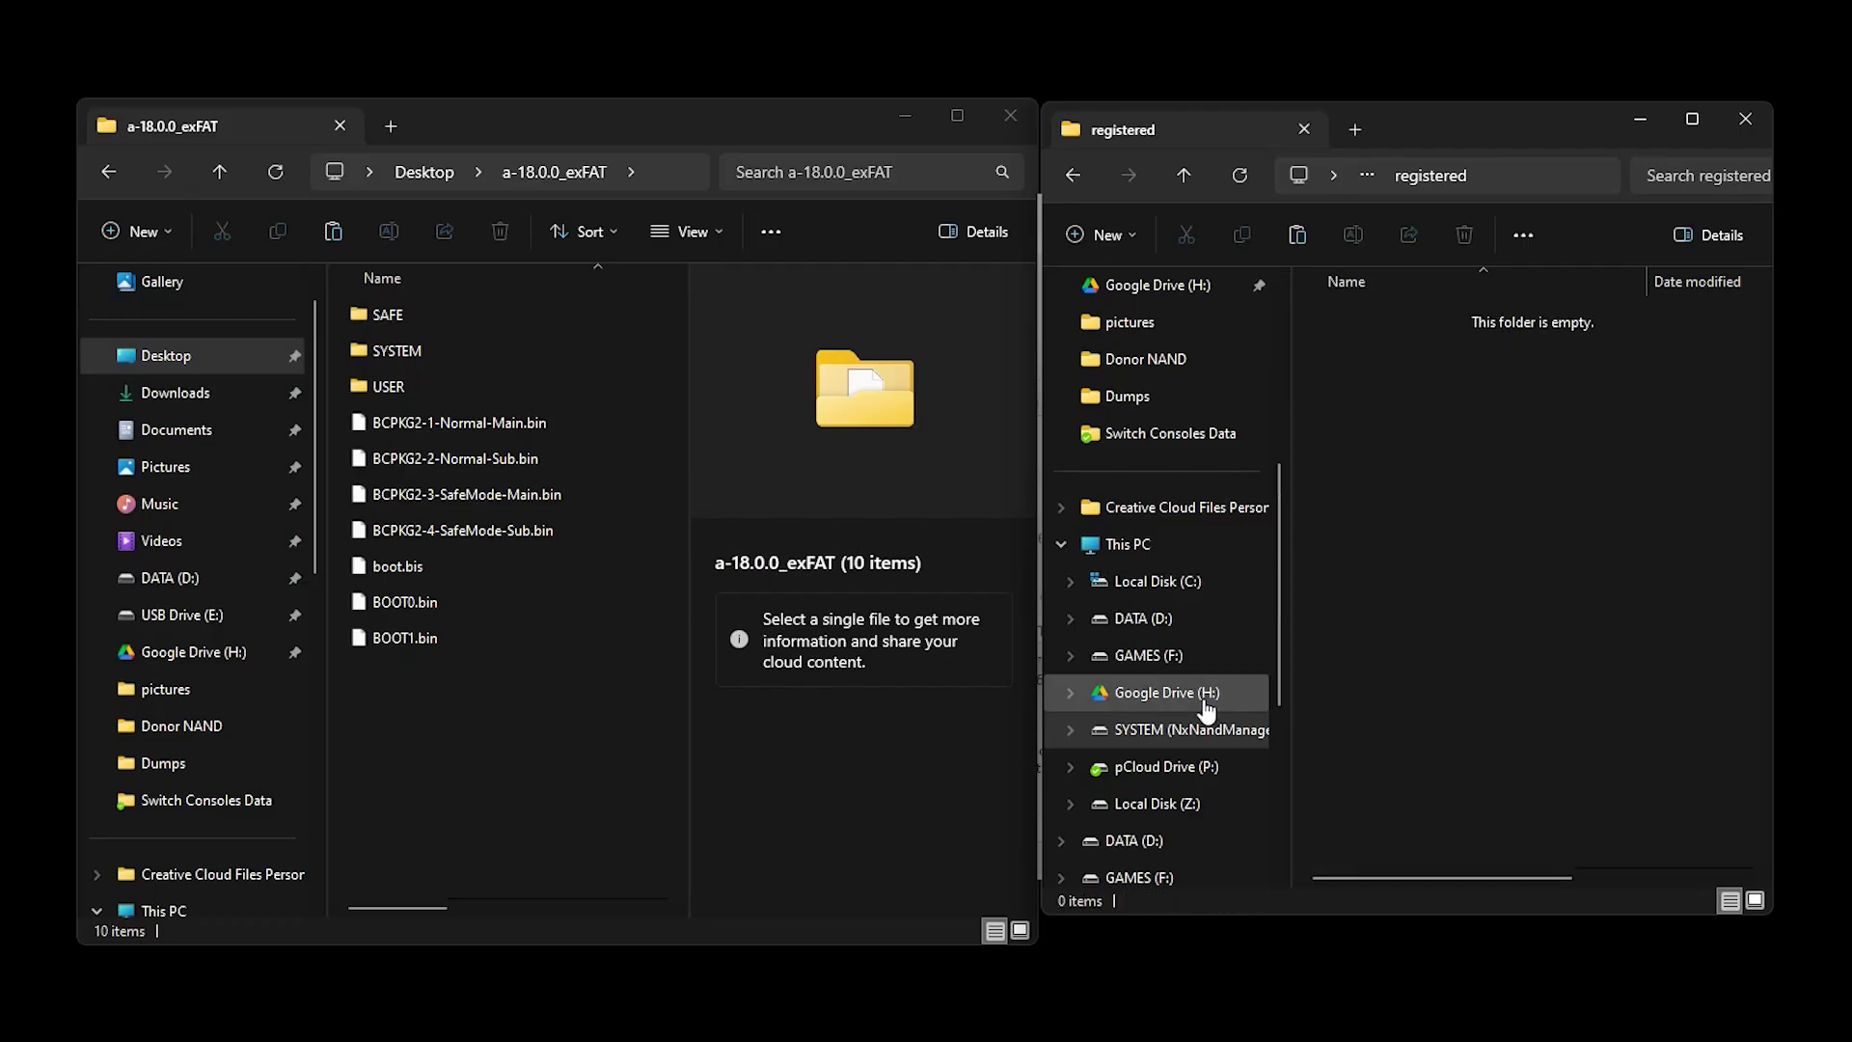
Copy all files from SYSTEM/Contents/registered in the a-18.0.0_exFAT folder into the registered folder on the mounted SYSTEM drive
double_click(399, 353)
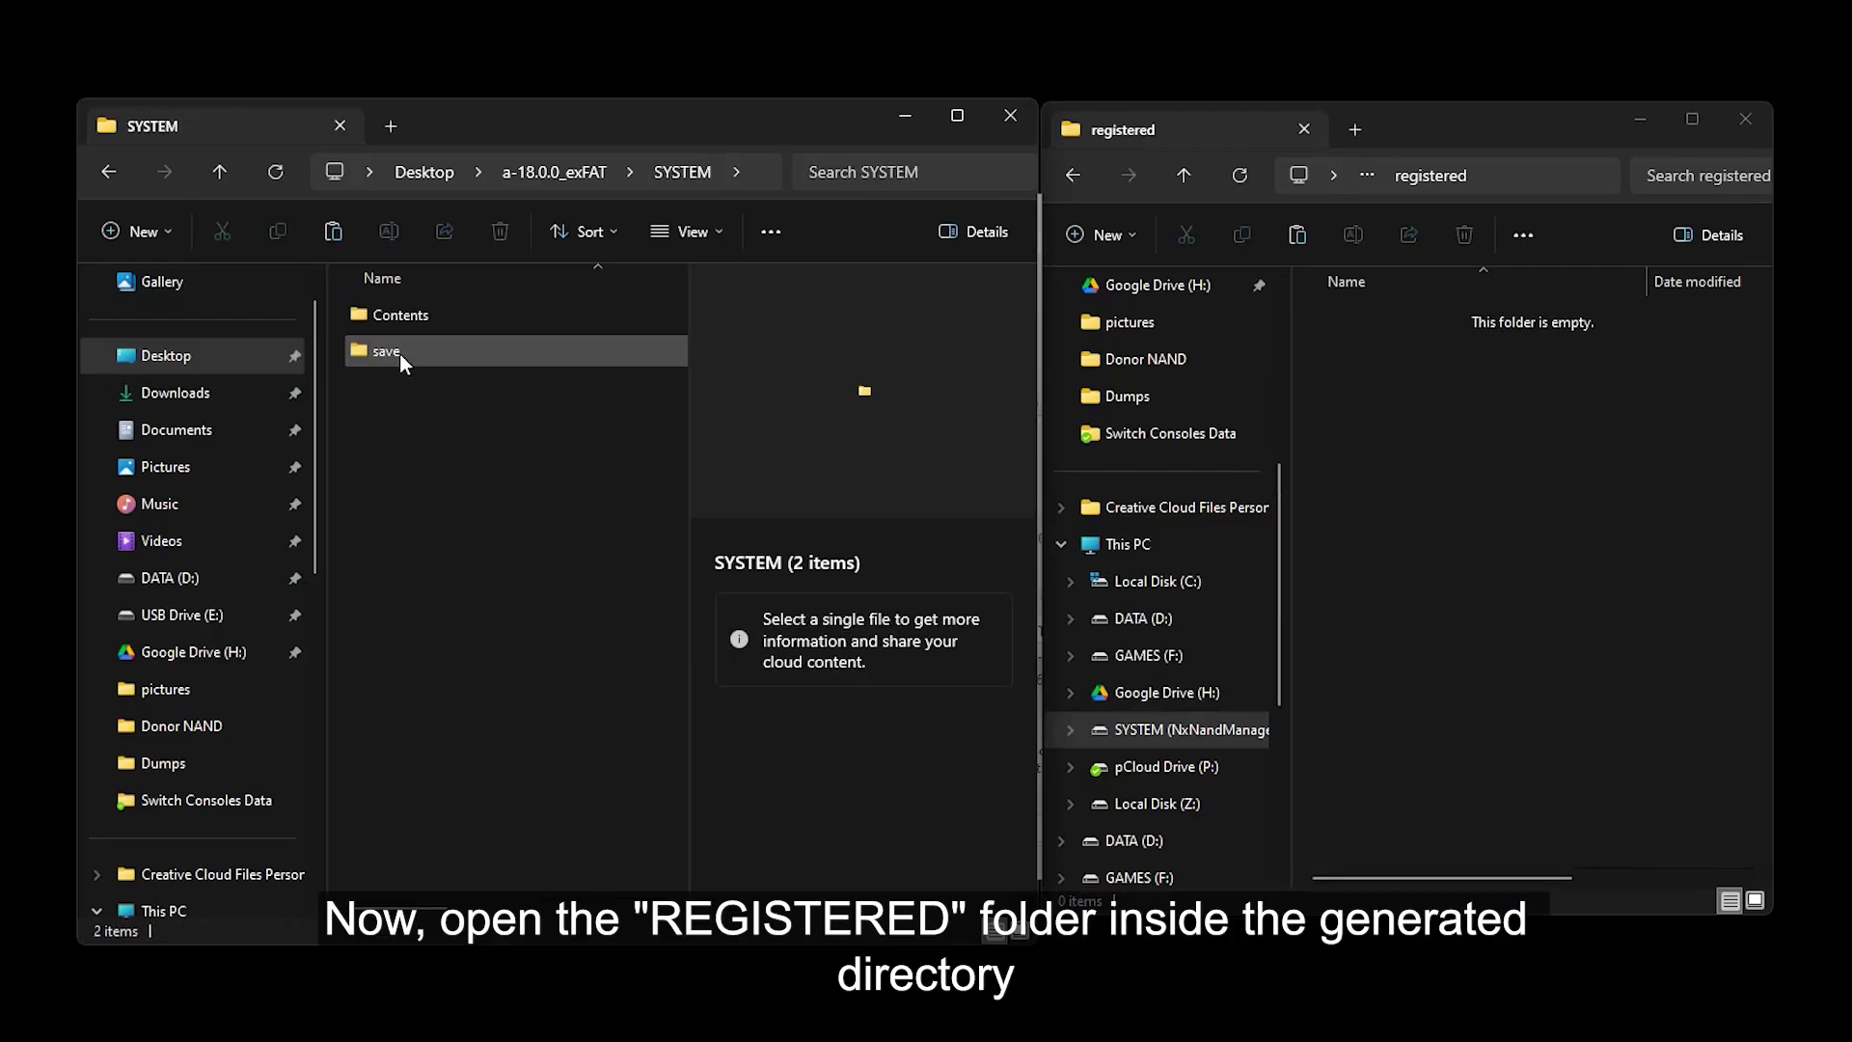
left_click(402, 321)
double_click(403, 321)
double_click(405, 349)
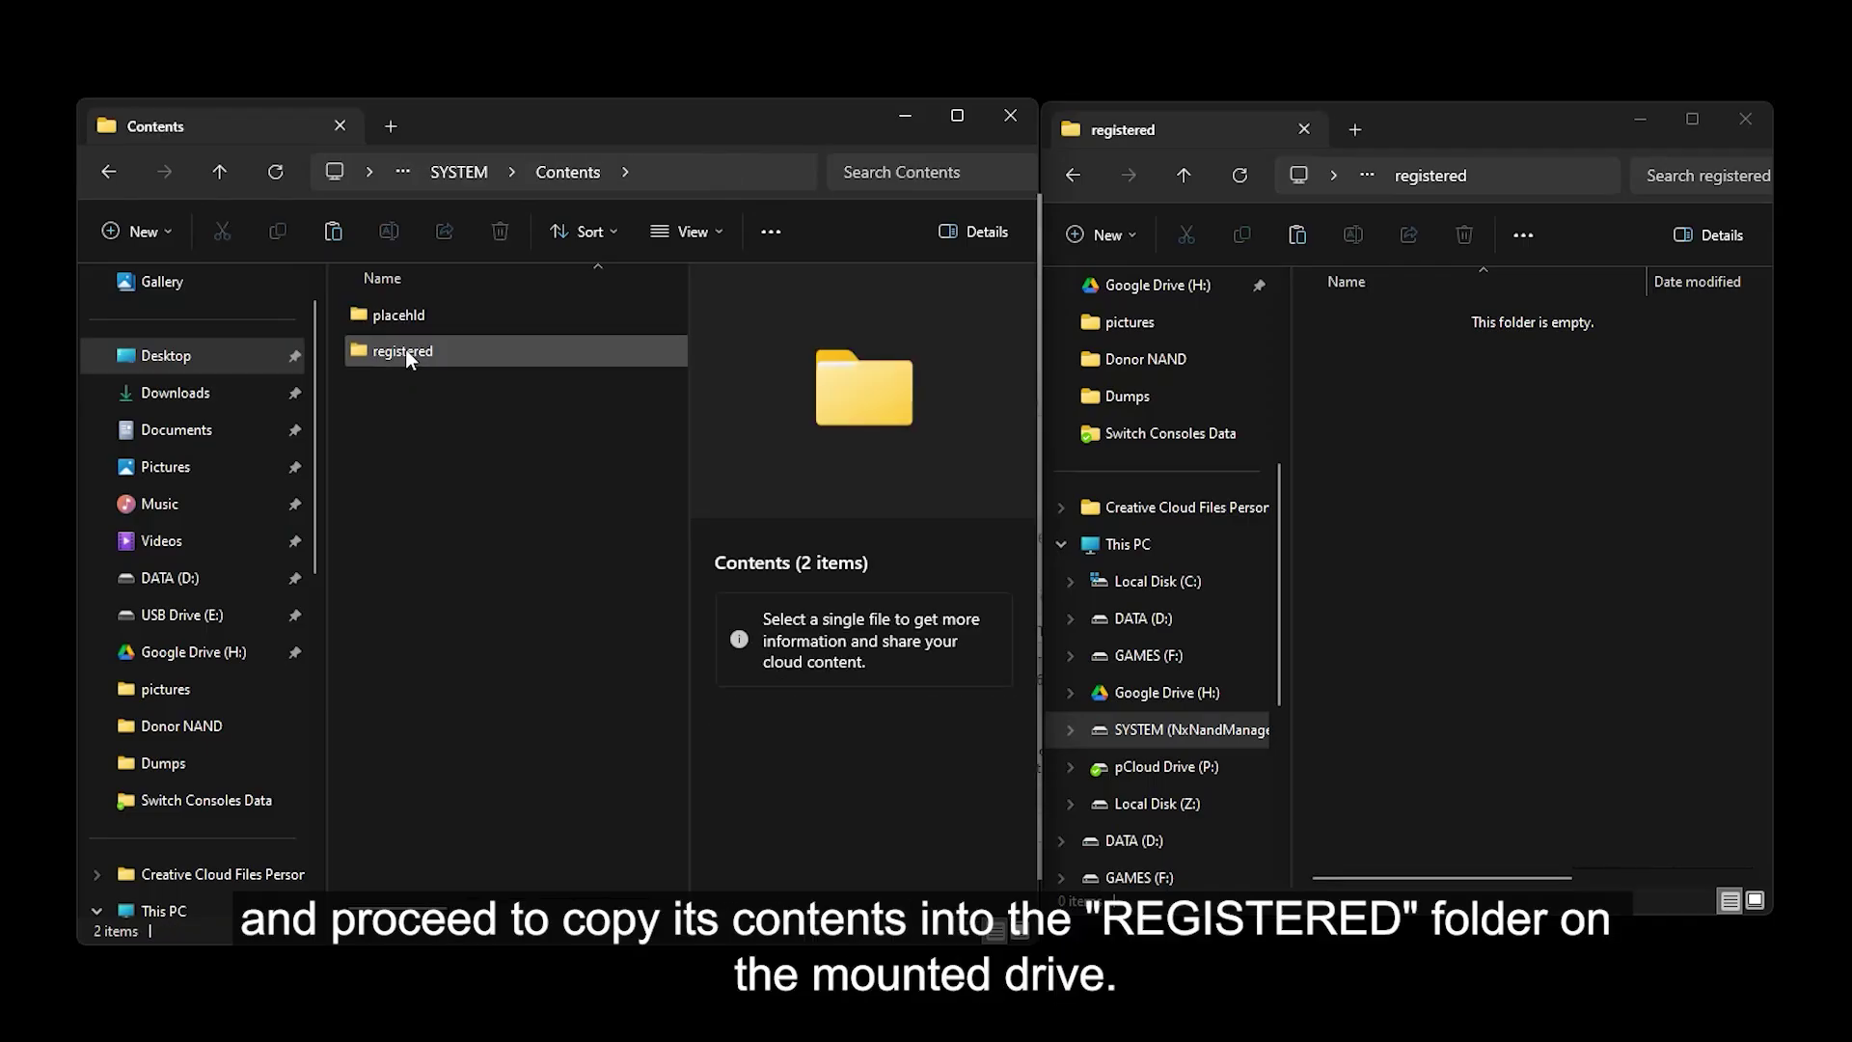
key("ctrl+a")
left_click_drag(403, 454, 1541, 488)
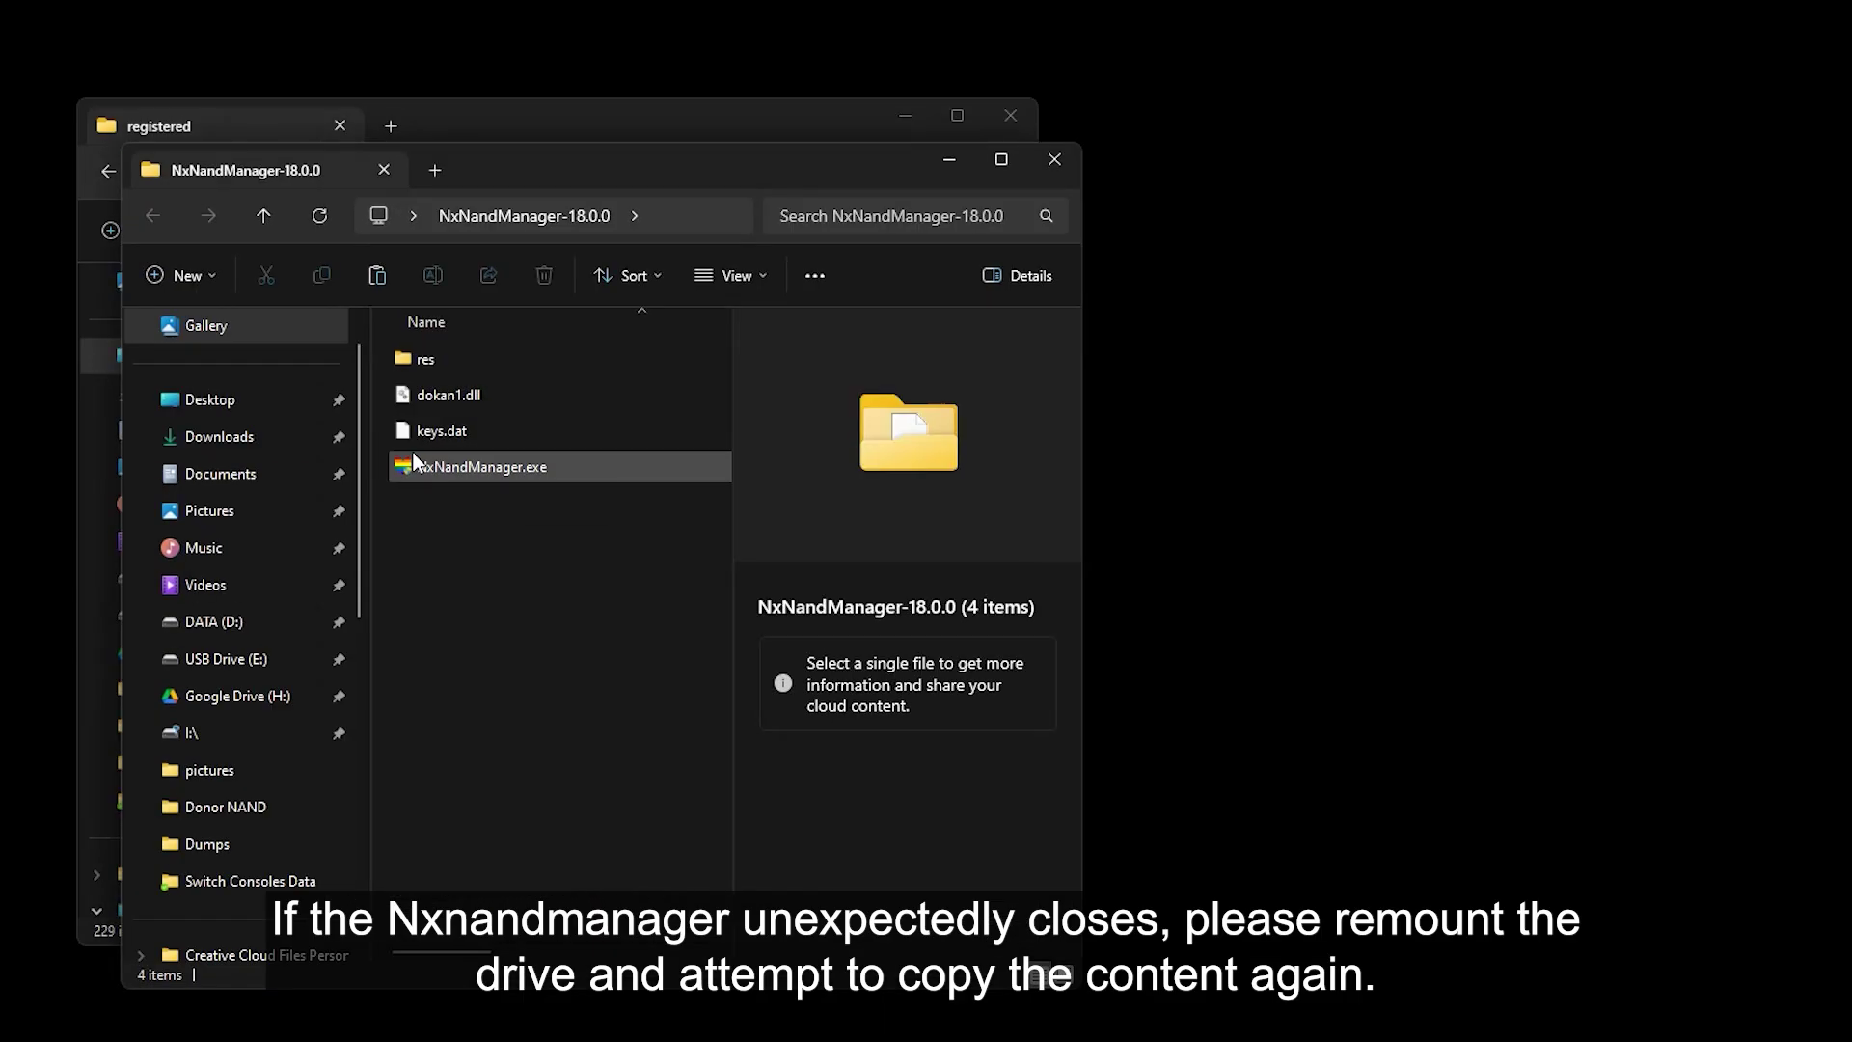
Relaunch NxNandManager to remount the SYSTEM partition as drive I:, and copy the generated registered files into the mounted registered folder again
double_click(436, 467)
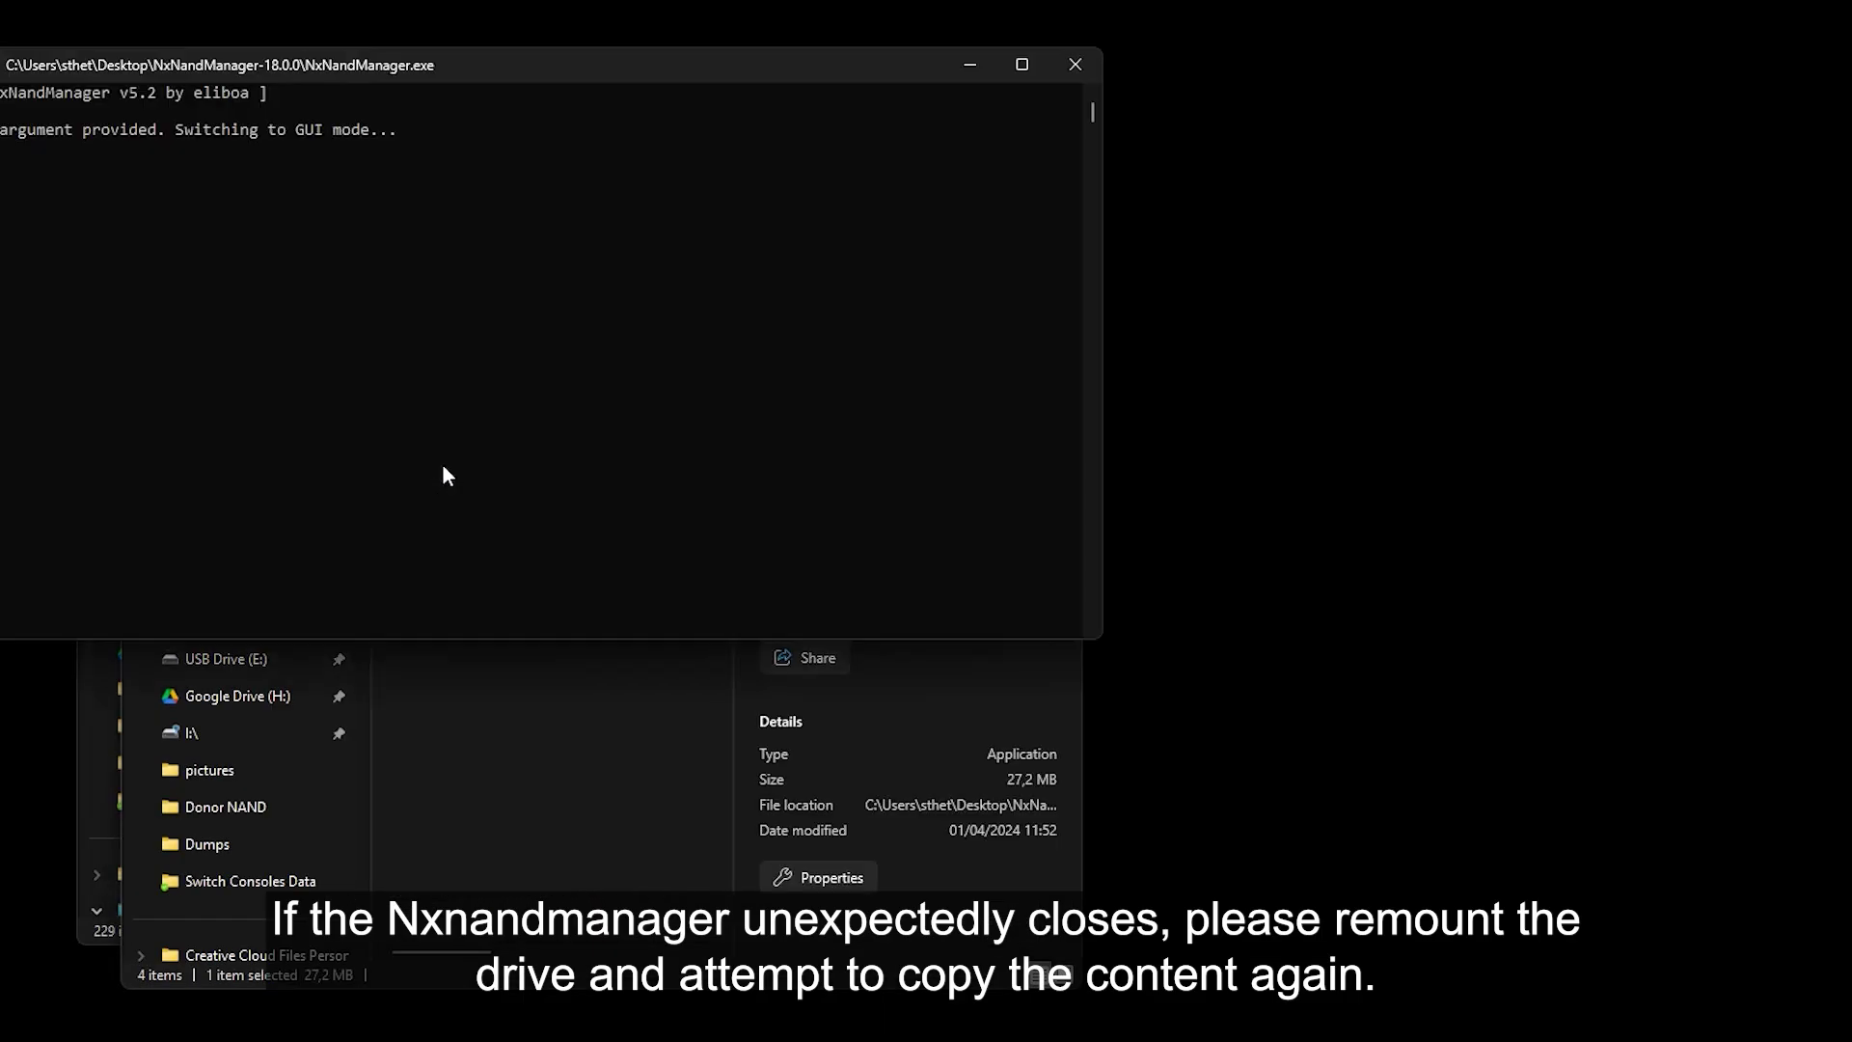
double_click(736, 709)
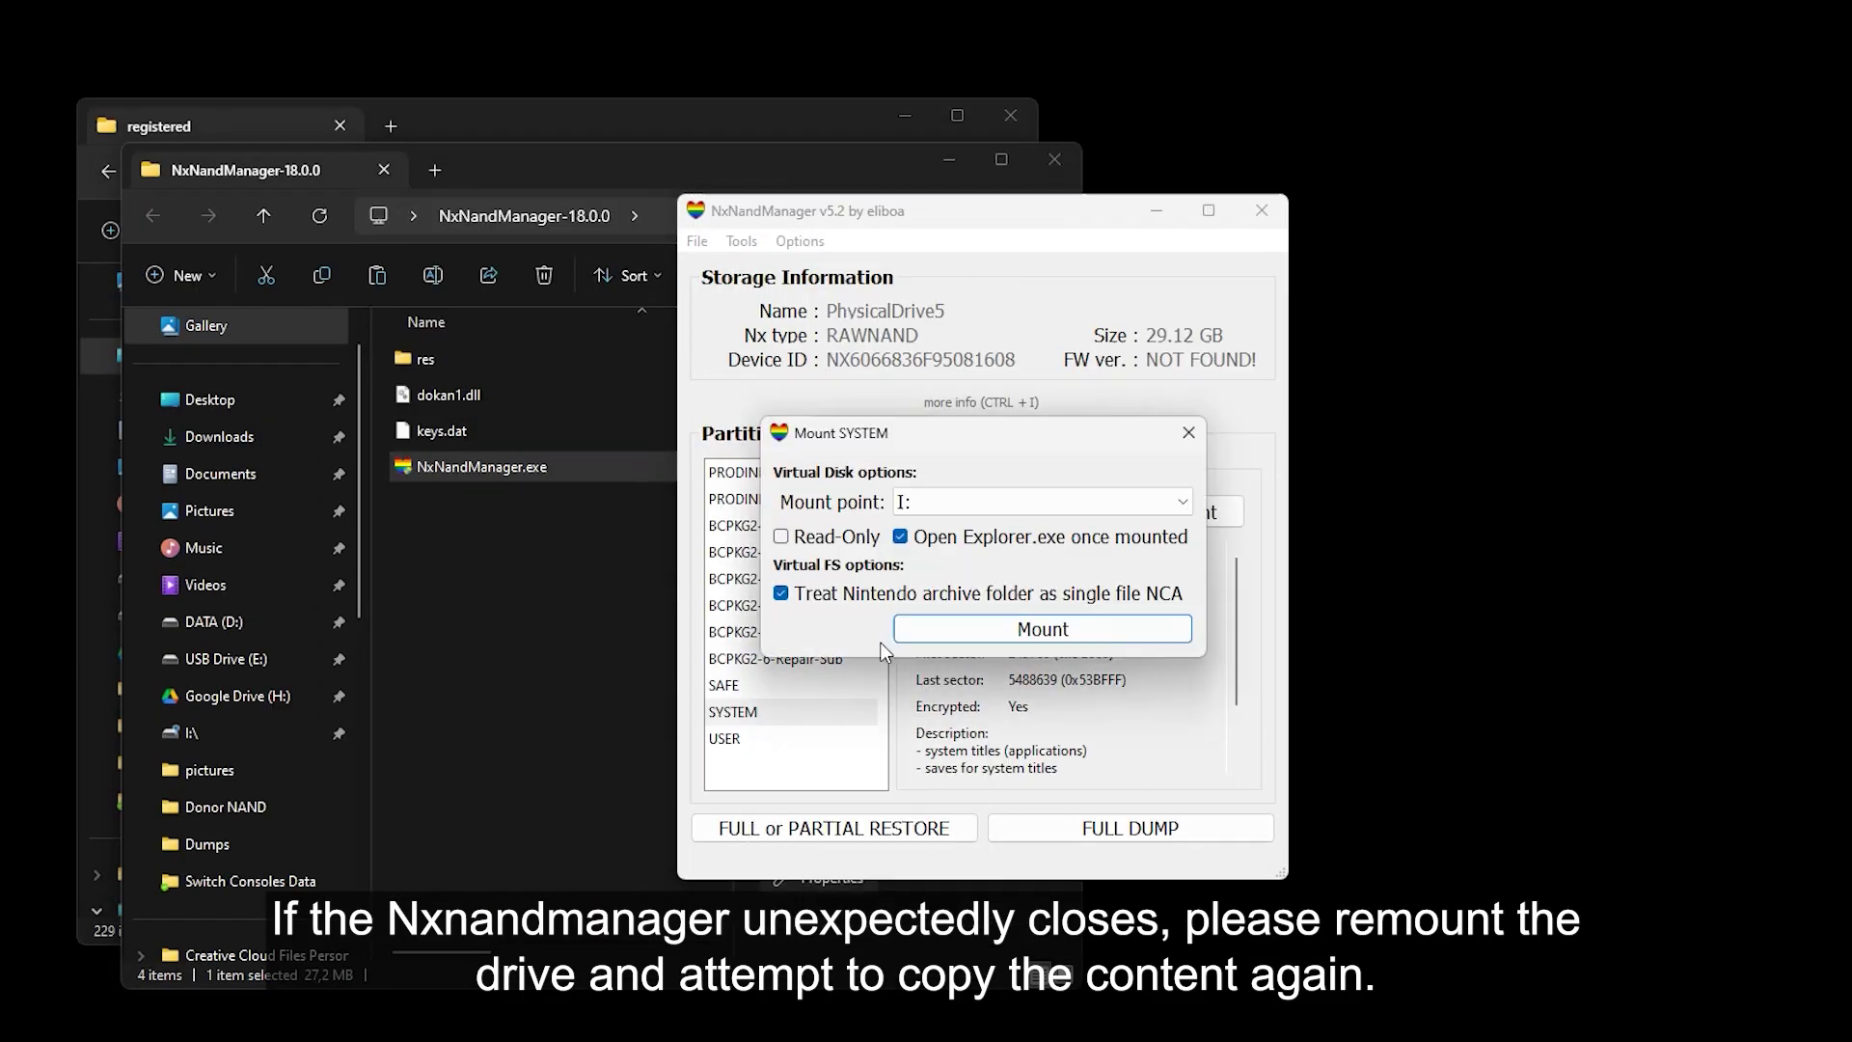
left_click(922, 743)
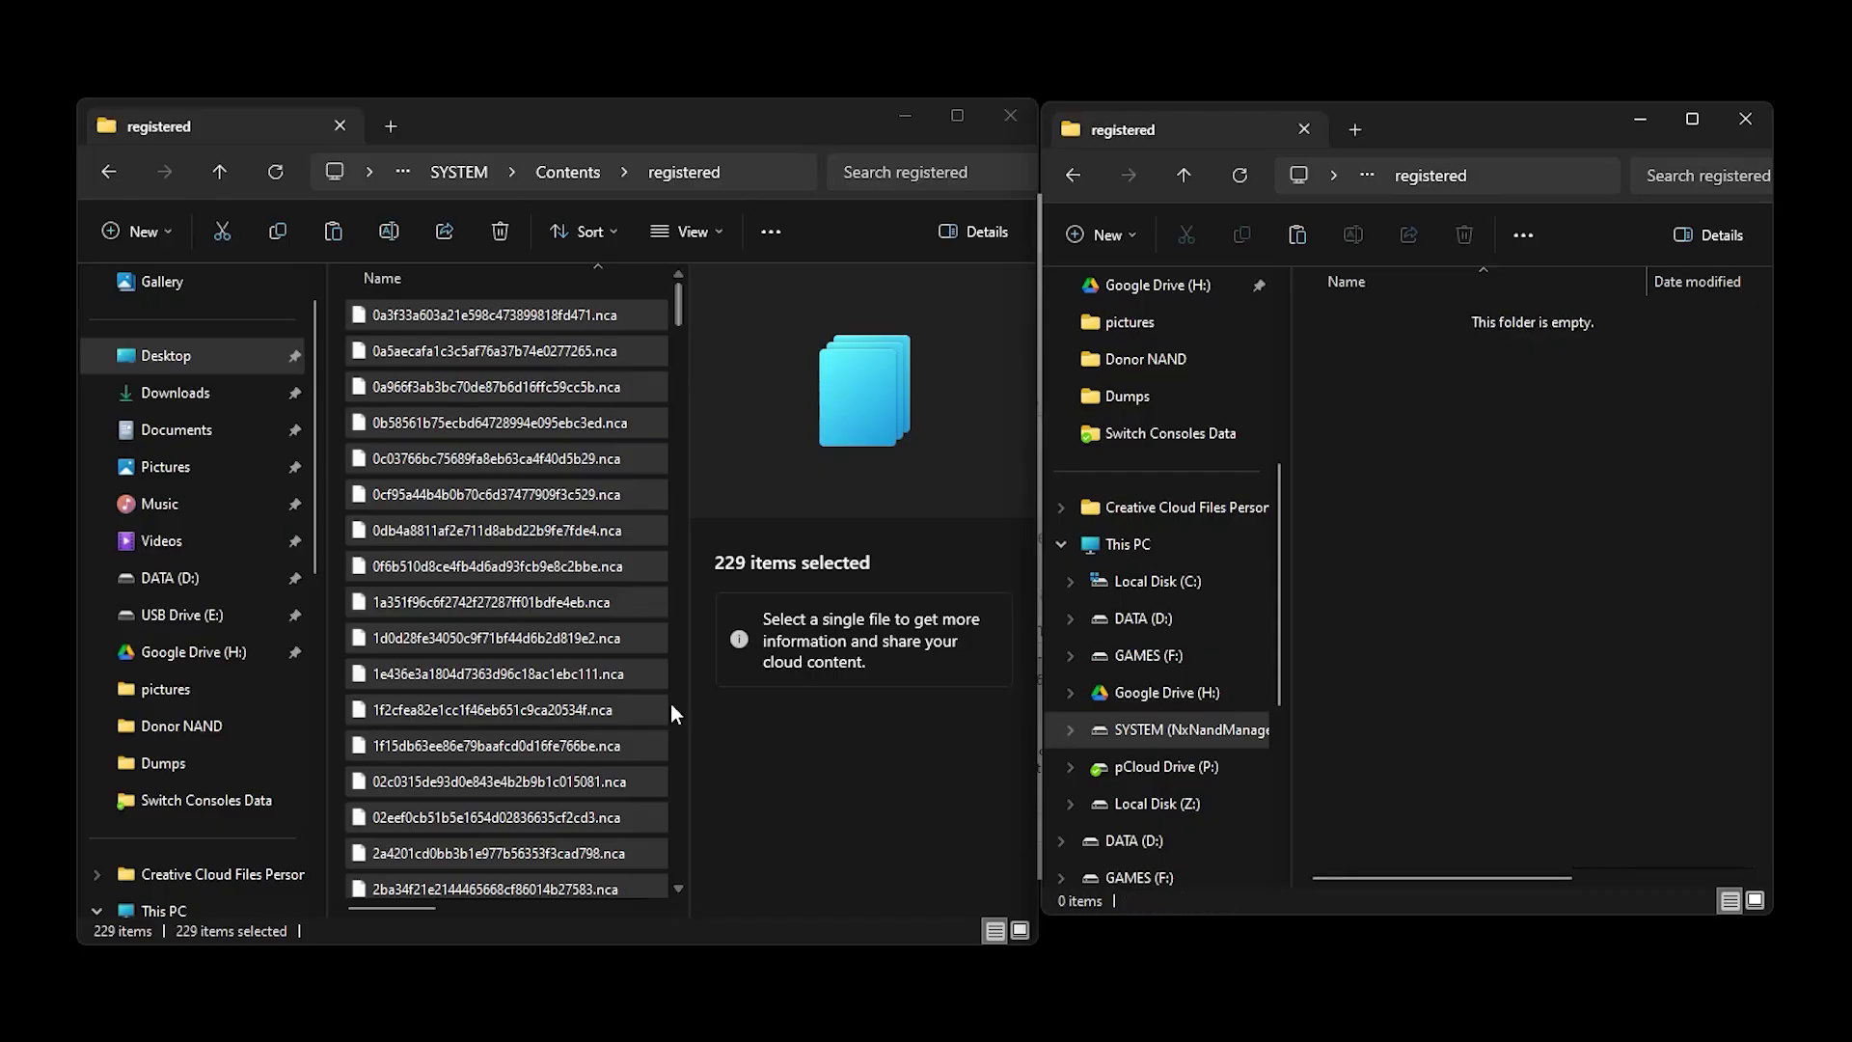
left_click_drag(602, 648, 1547, 576)
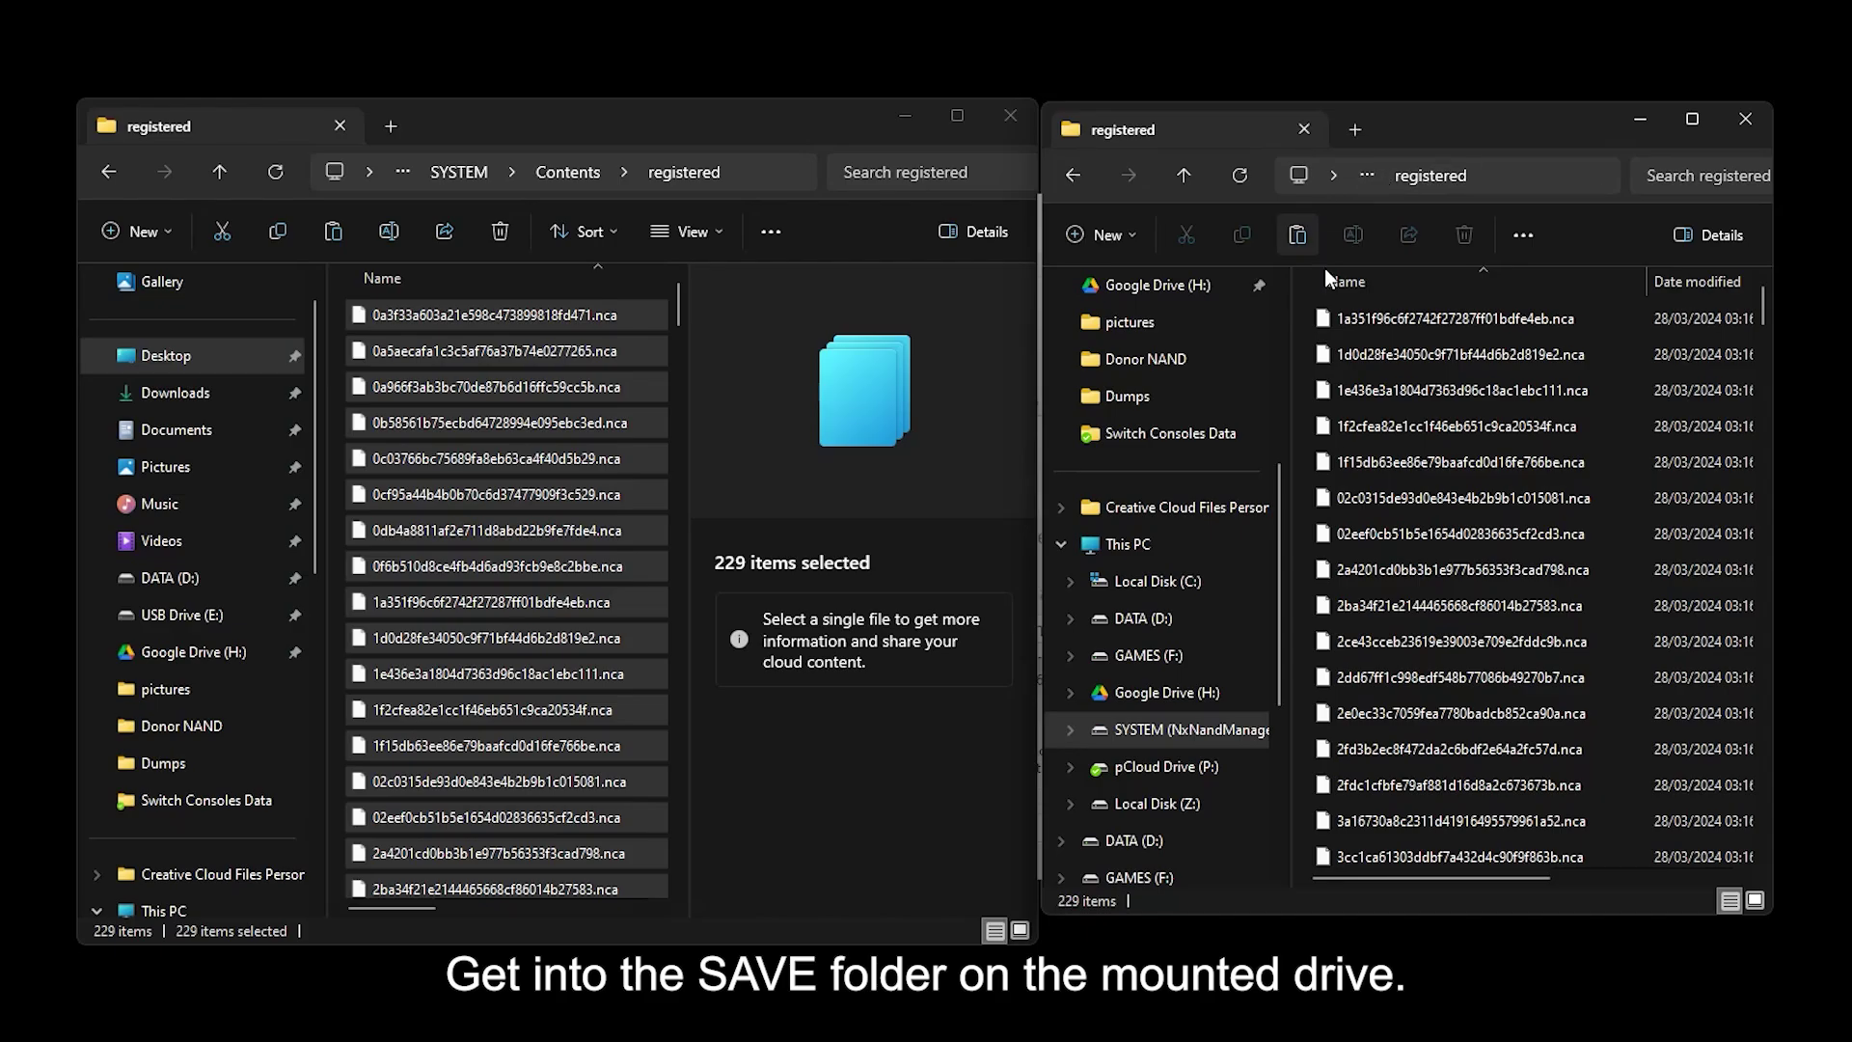
left_click(1204, 731)
double_click(1353, 355)
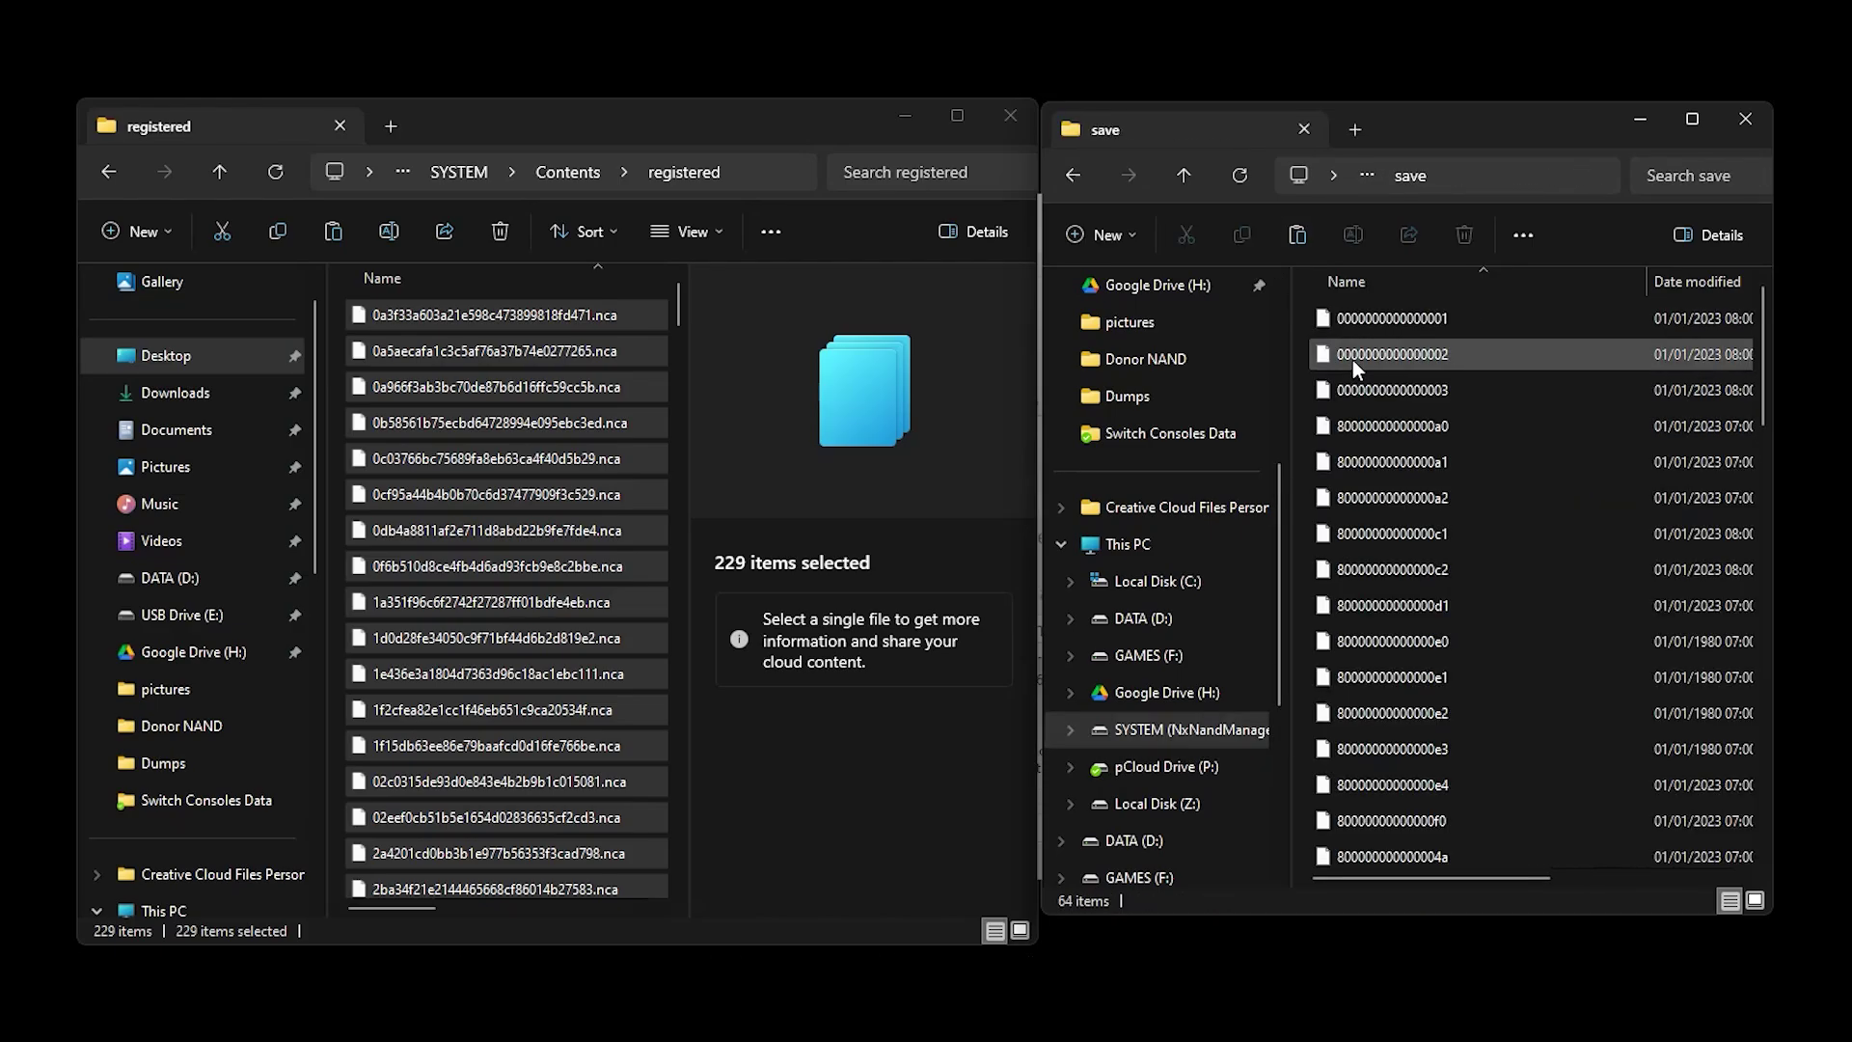
left_click_drag(1764, 372, 1745, 685)
left_click(1508, 684)
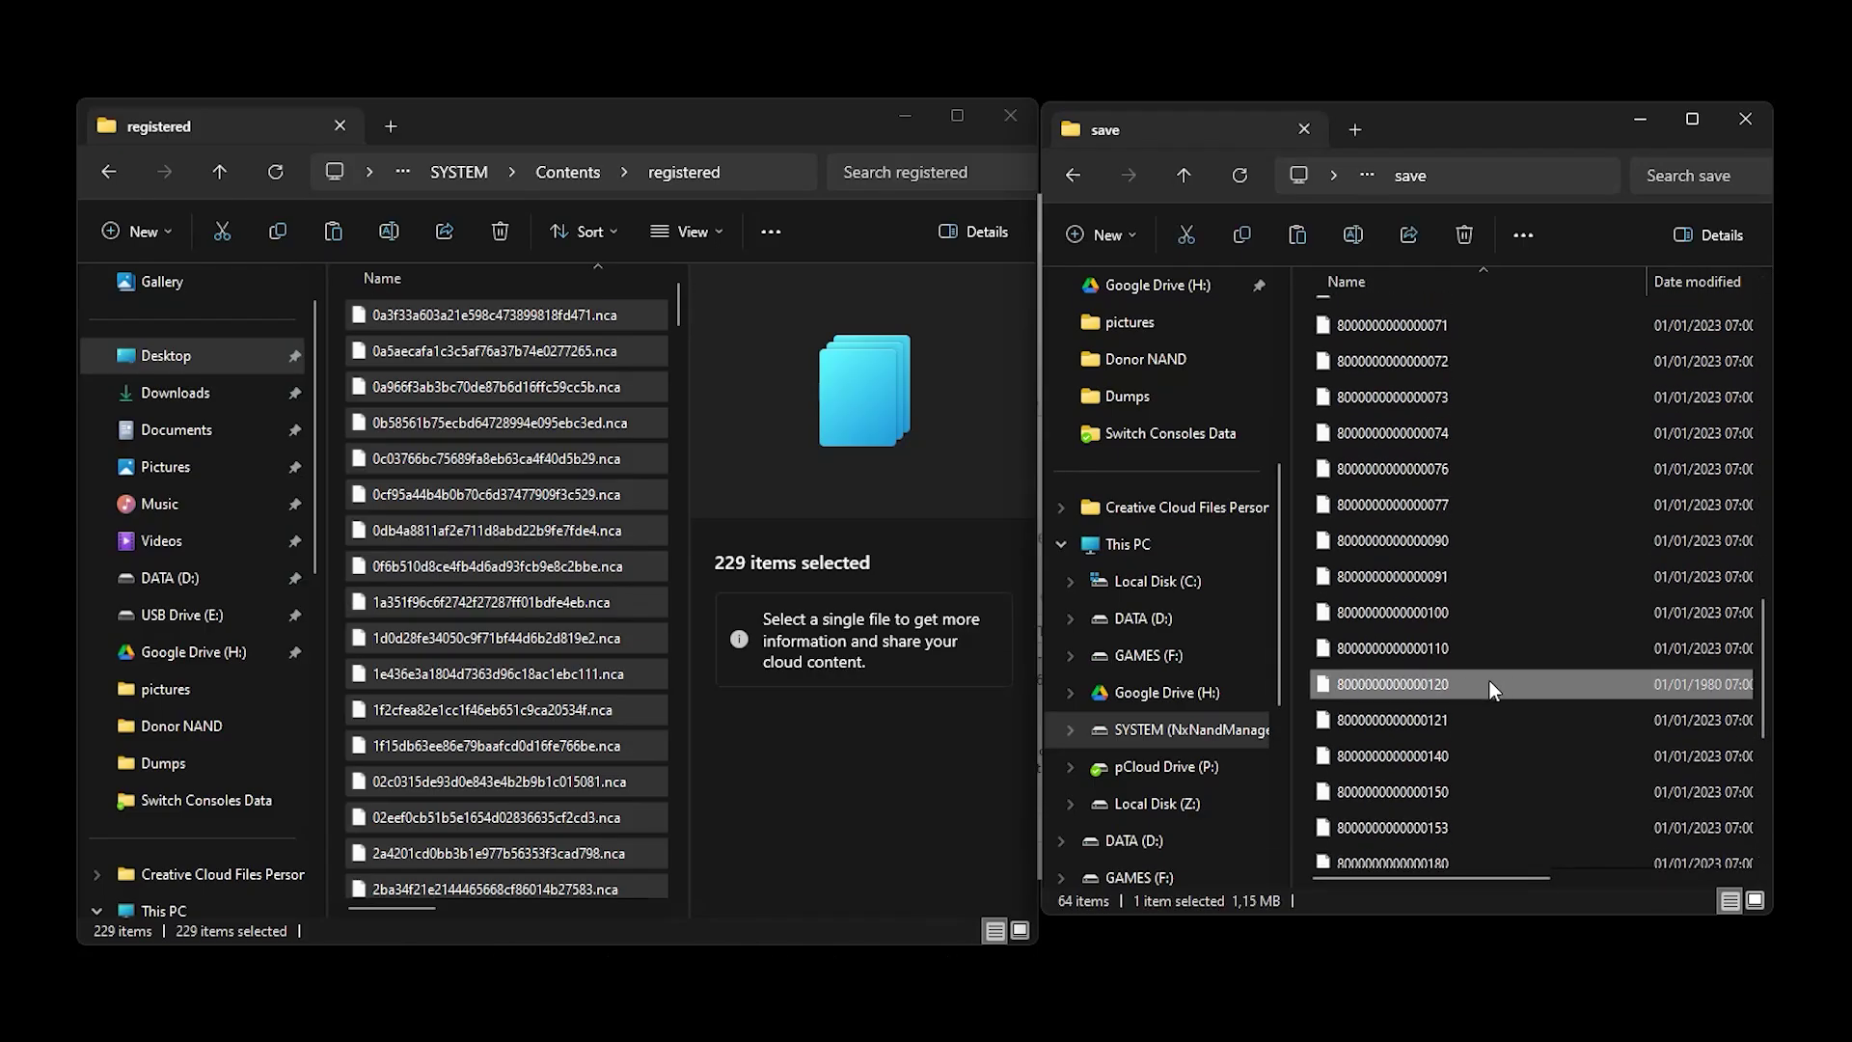
key("shift+Delete")
left_click(1074, 659)
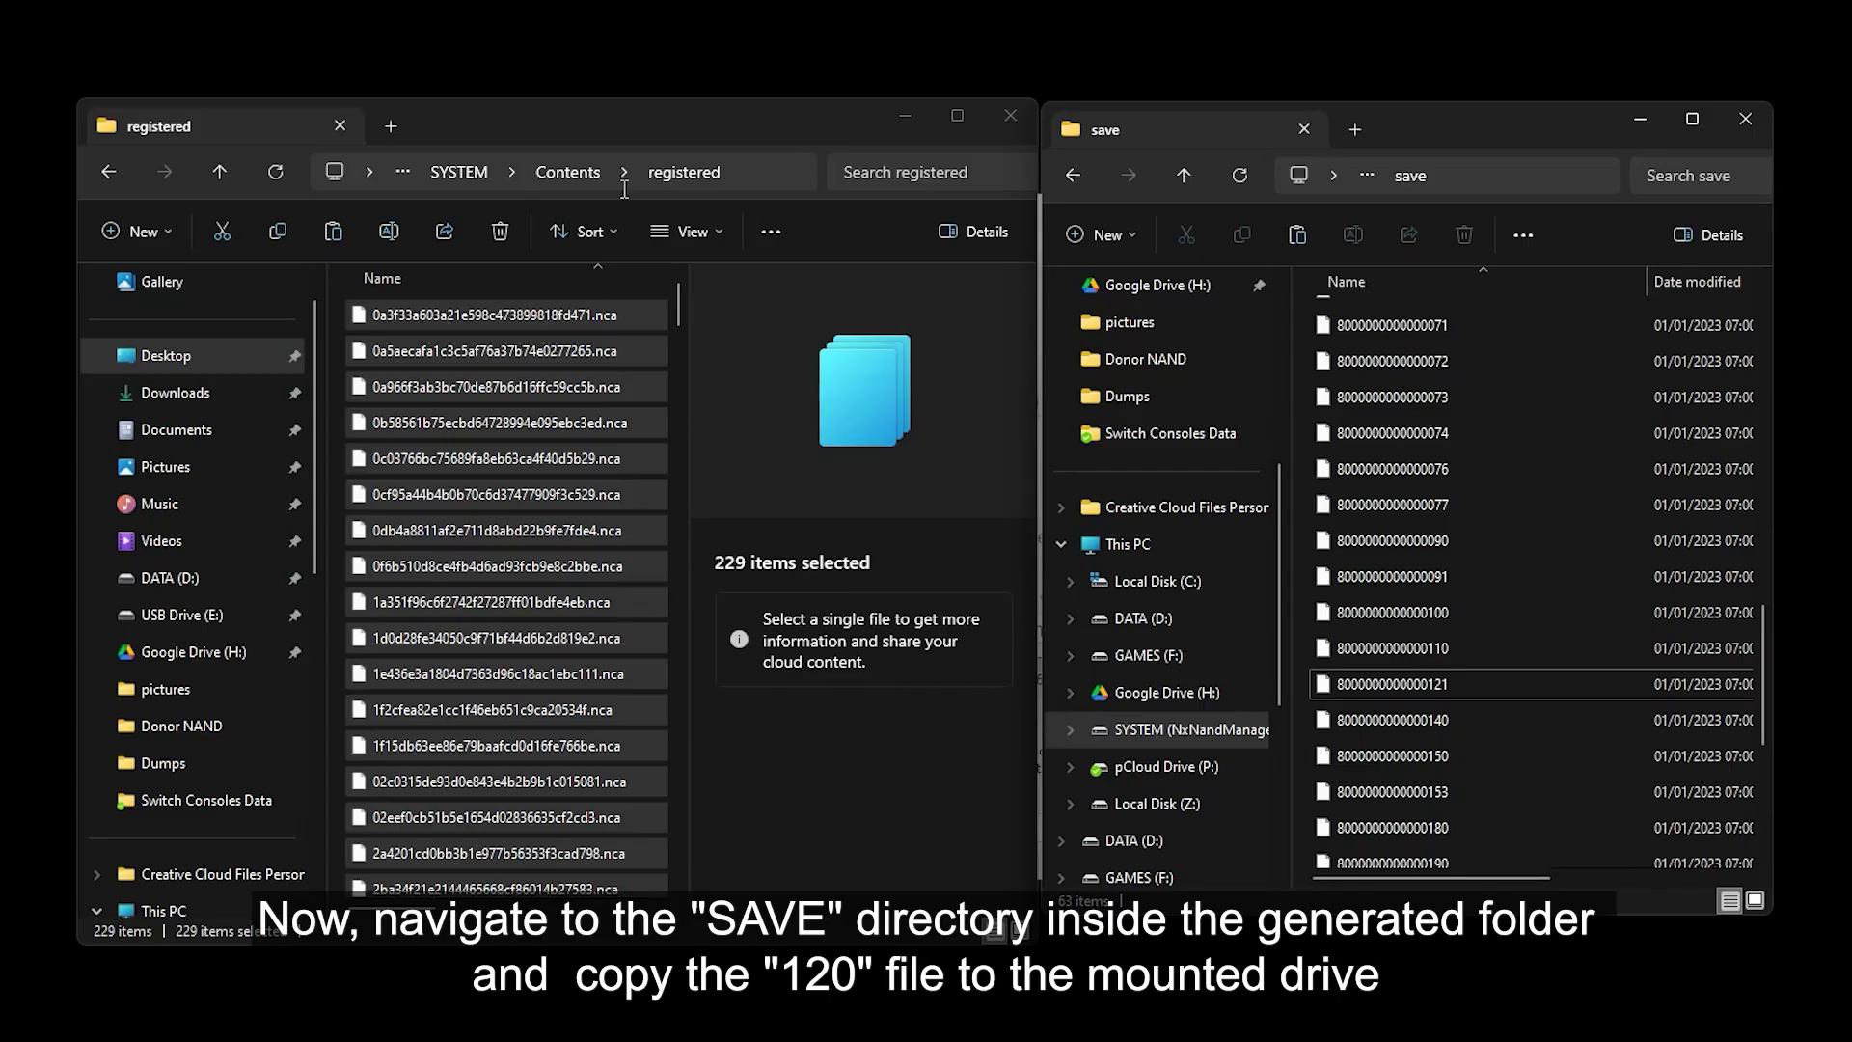
left_click(449, 174)
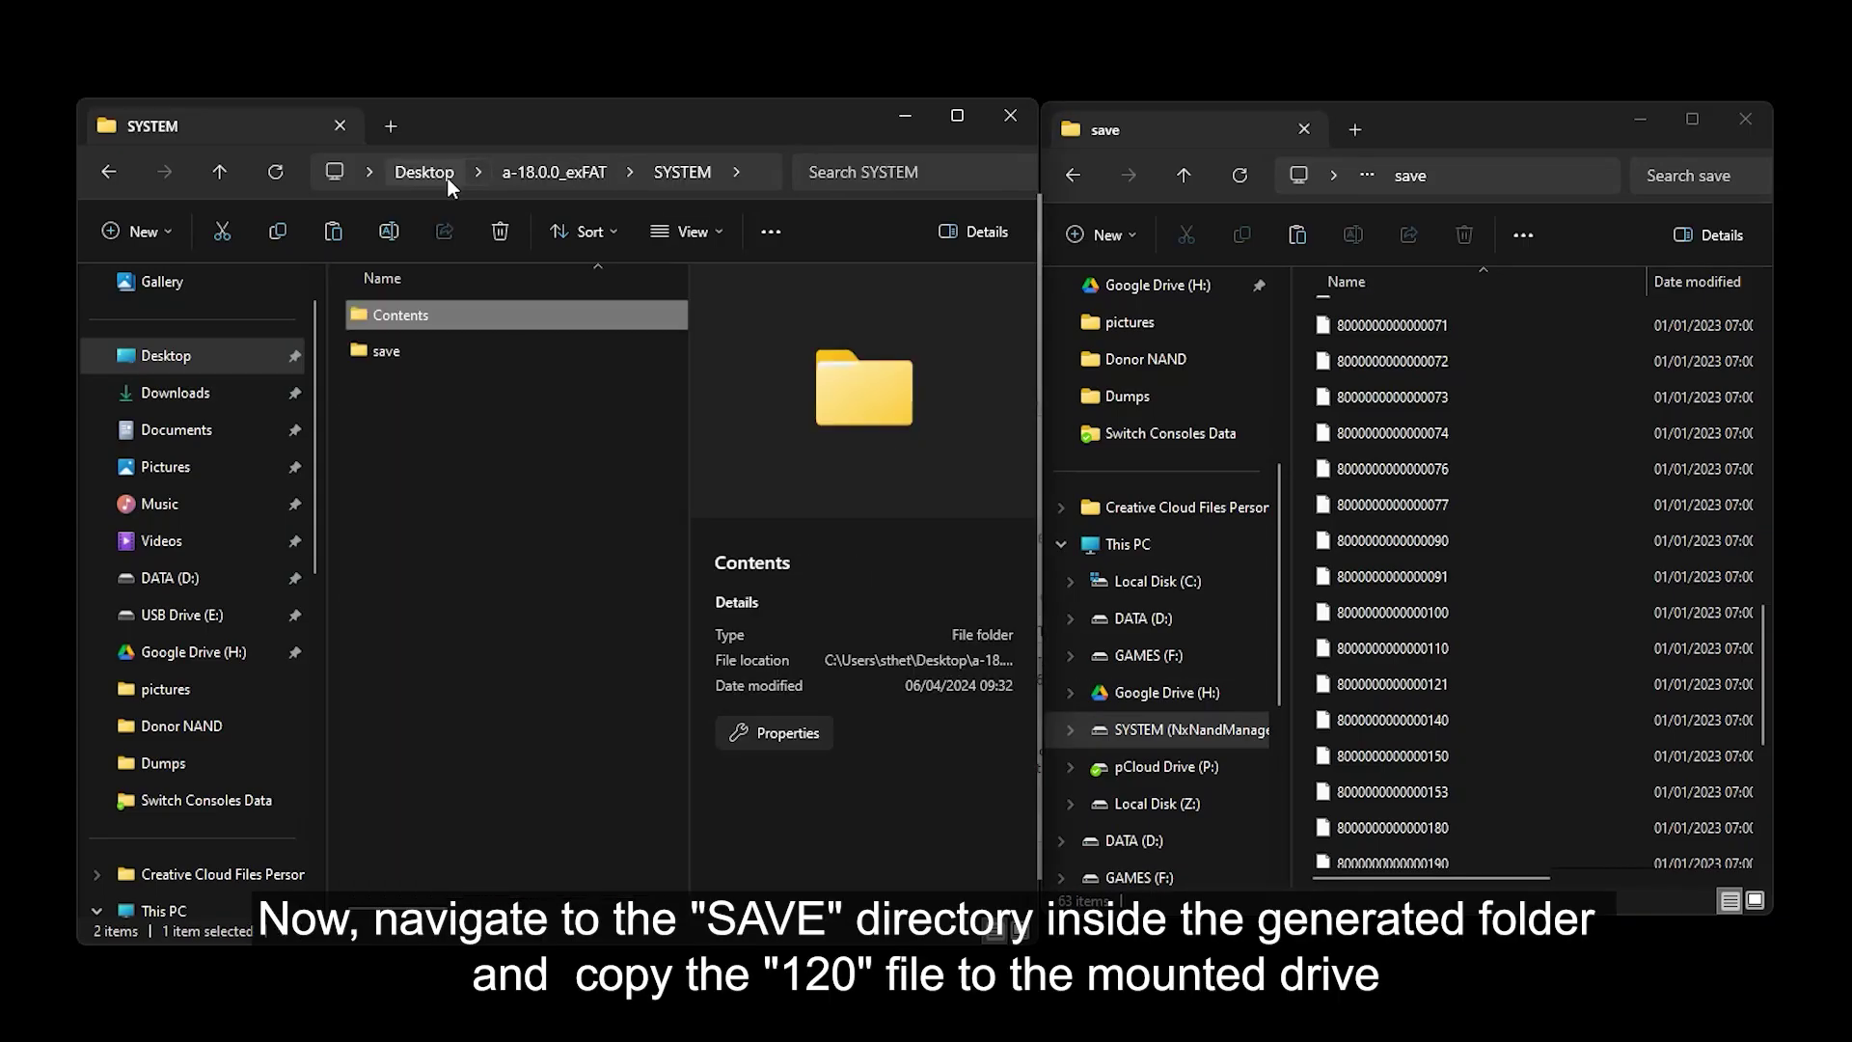
double_click(389, 360)
left_click_drag(421, 314, 1555, 673)
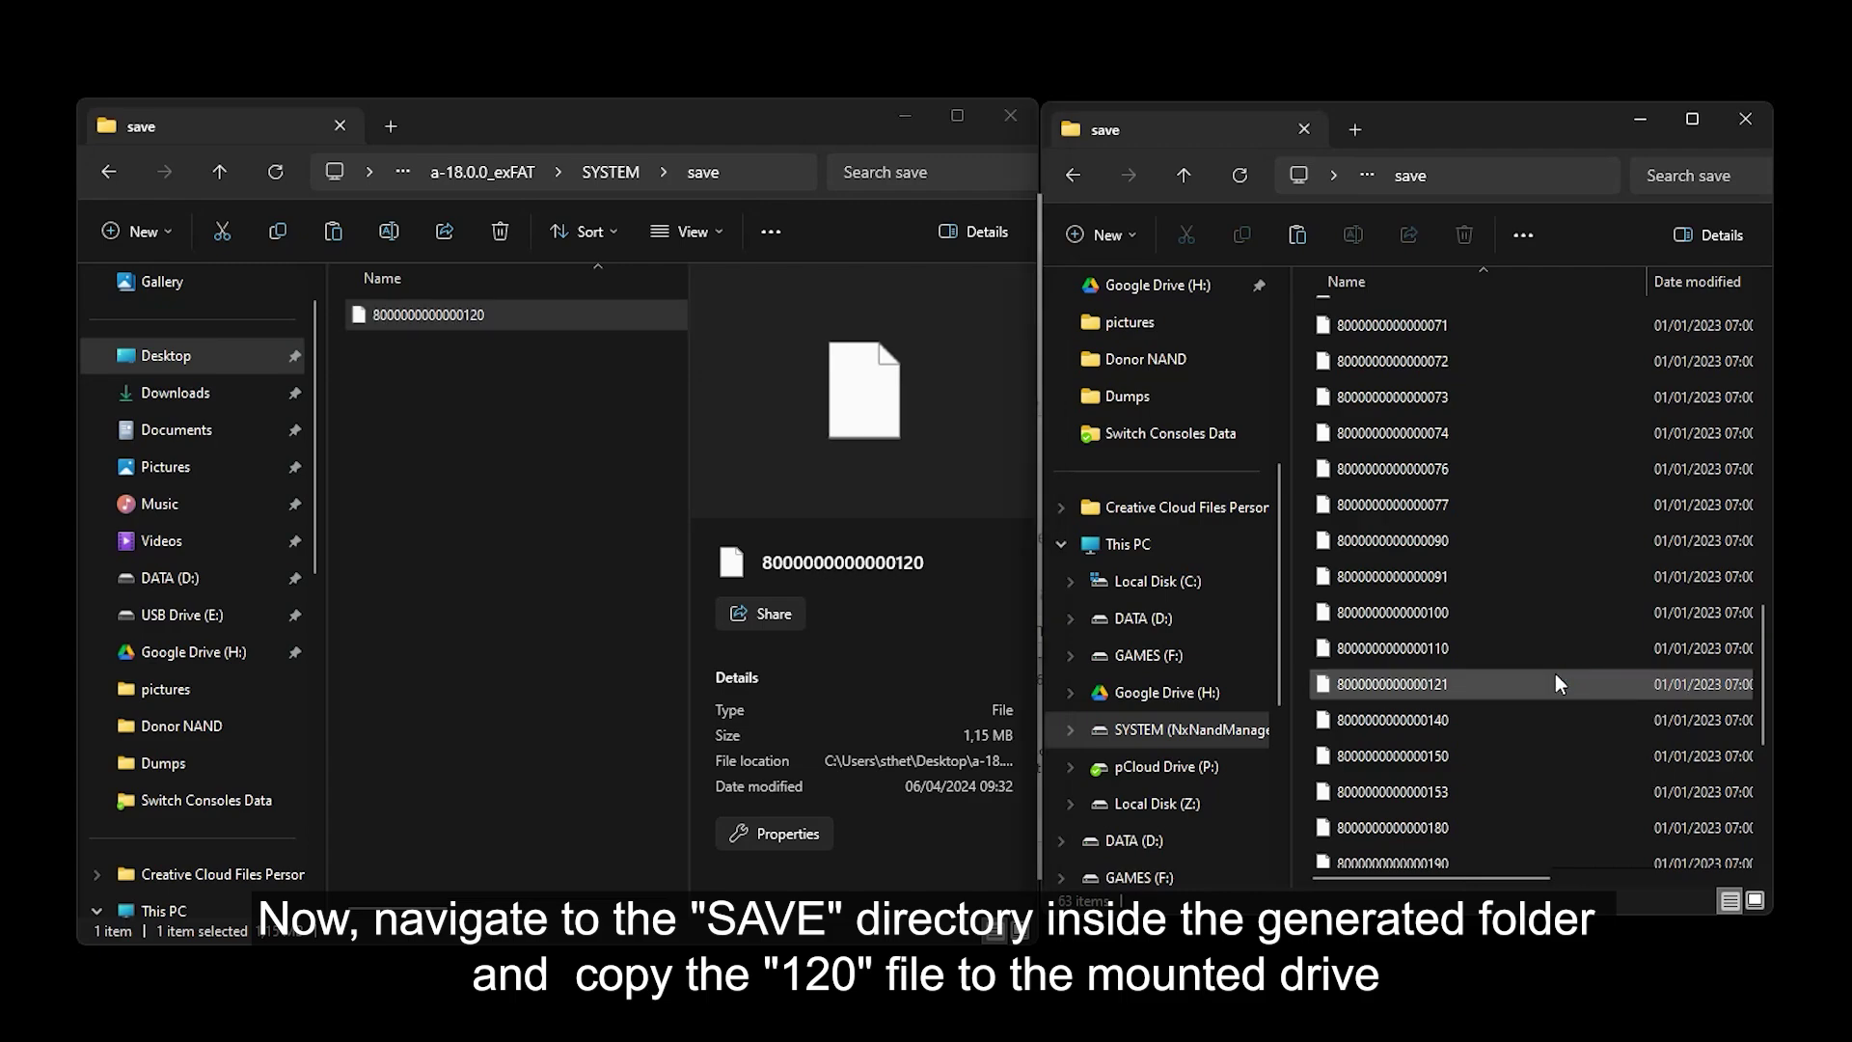
Close both File Explorer windows and unmount the SYSTEM partition in NxNandManager
left_click(1746, 119)
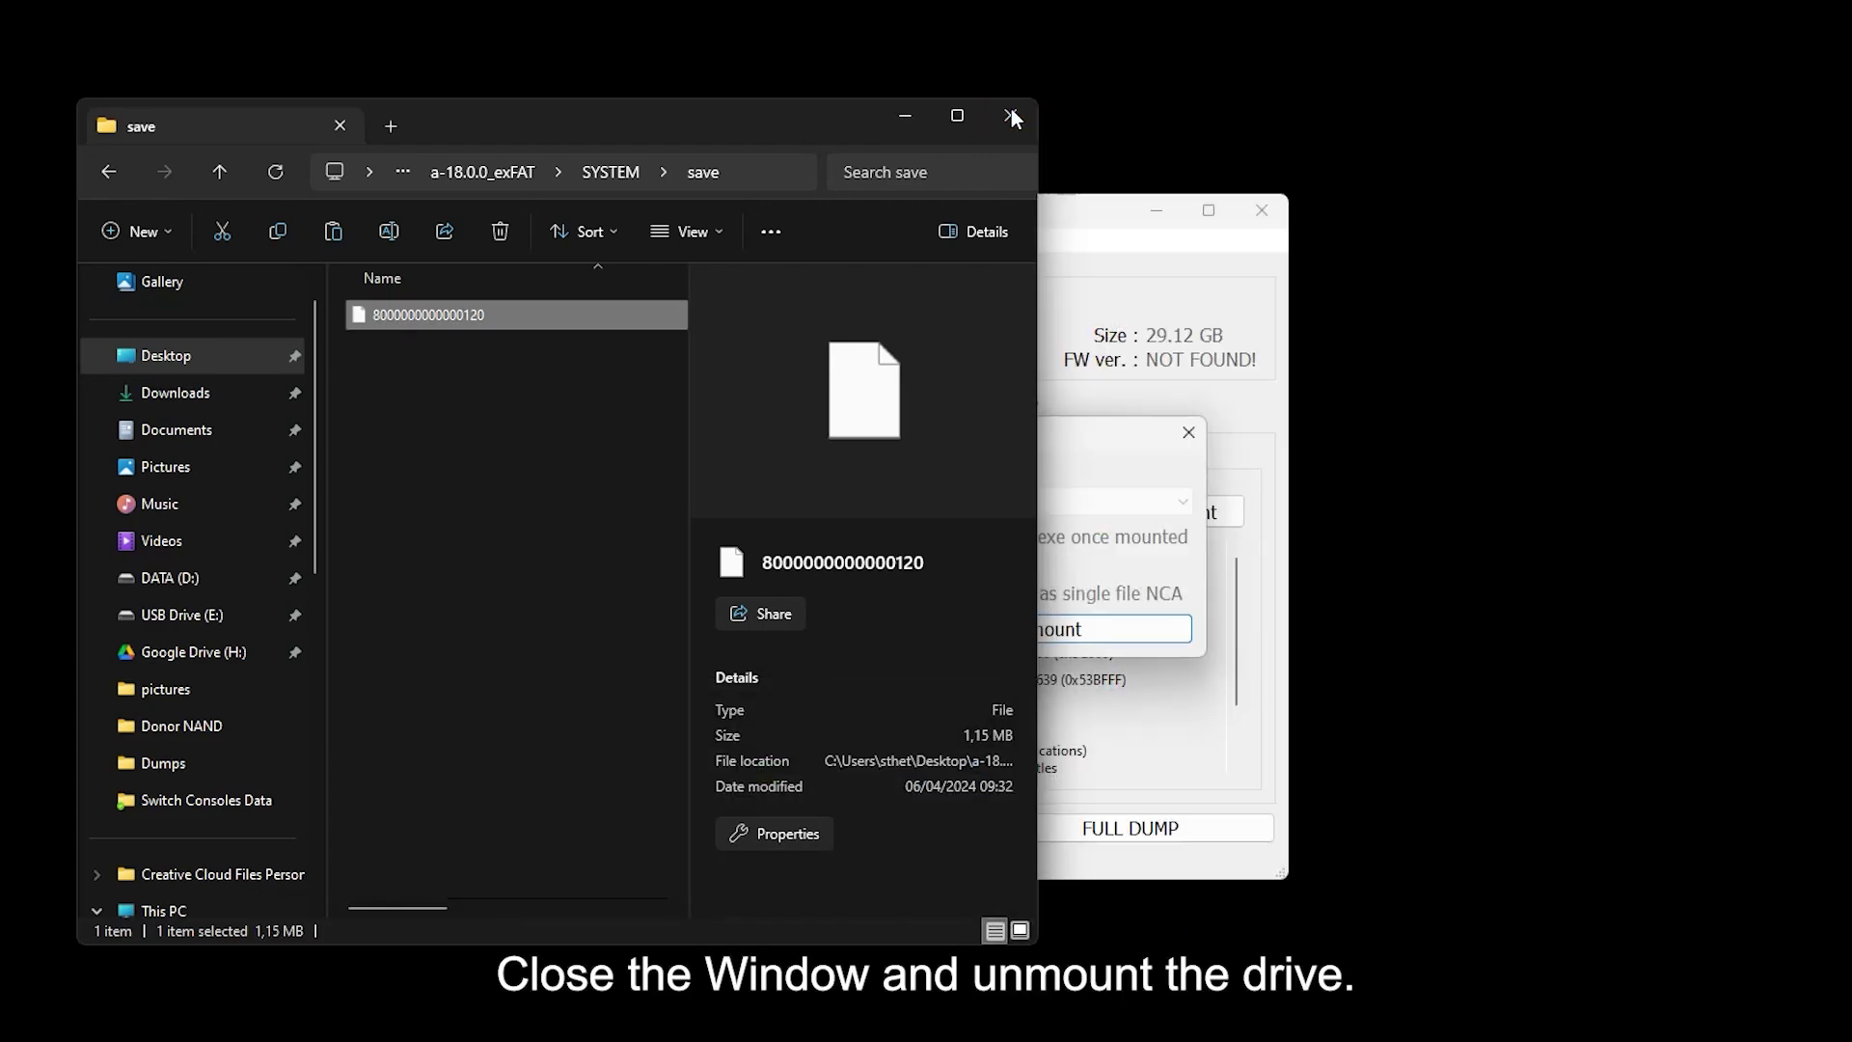
left_click(1011, 112)
left_click(1030, 632)
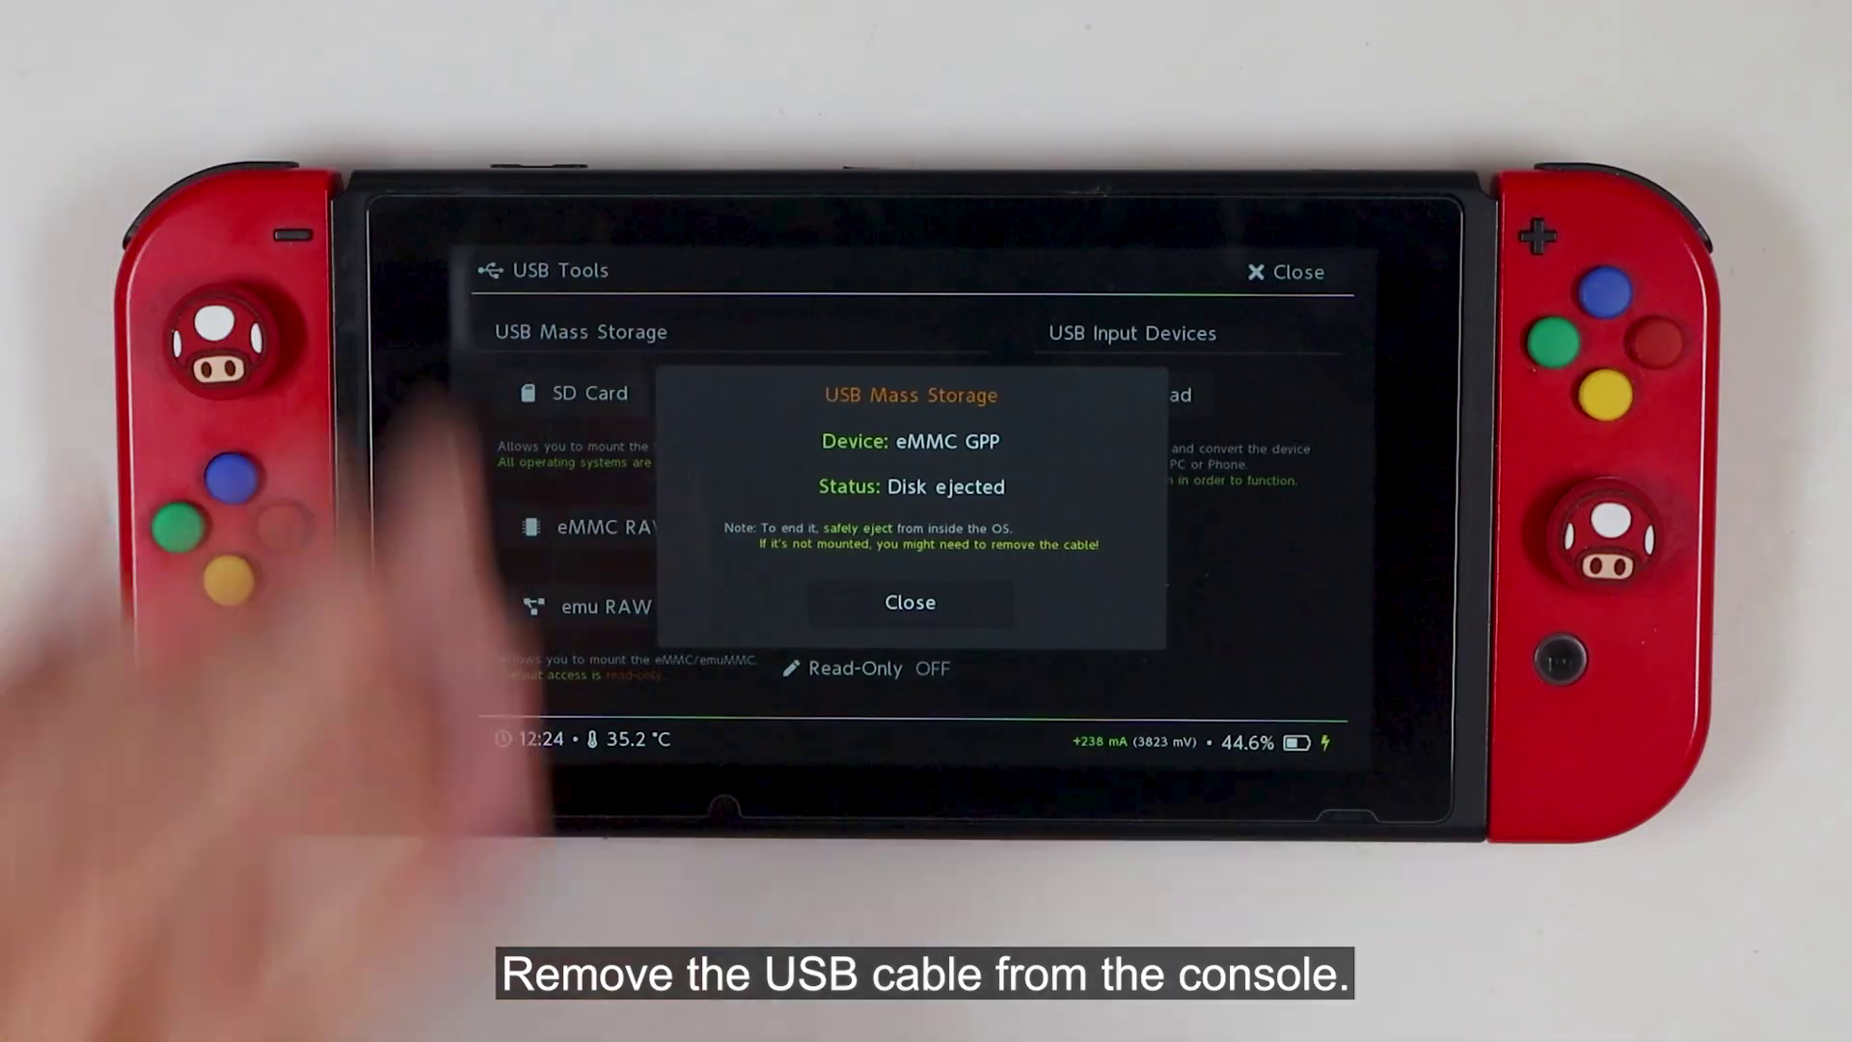
Switch to hekate on the console, leave USB Tools, and restore eMMC BOOT0 & BOOT1 and the eMMC ALL partitions
left_click(910, 602)
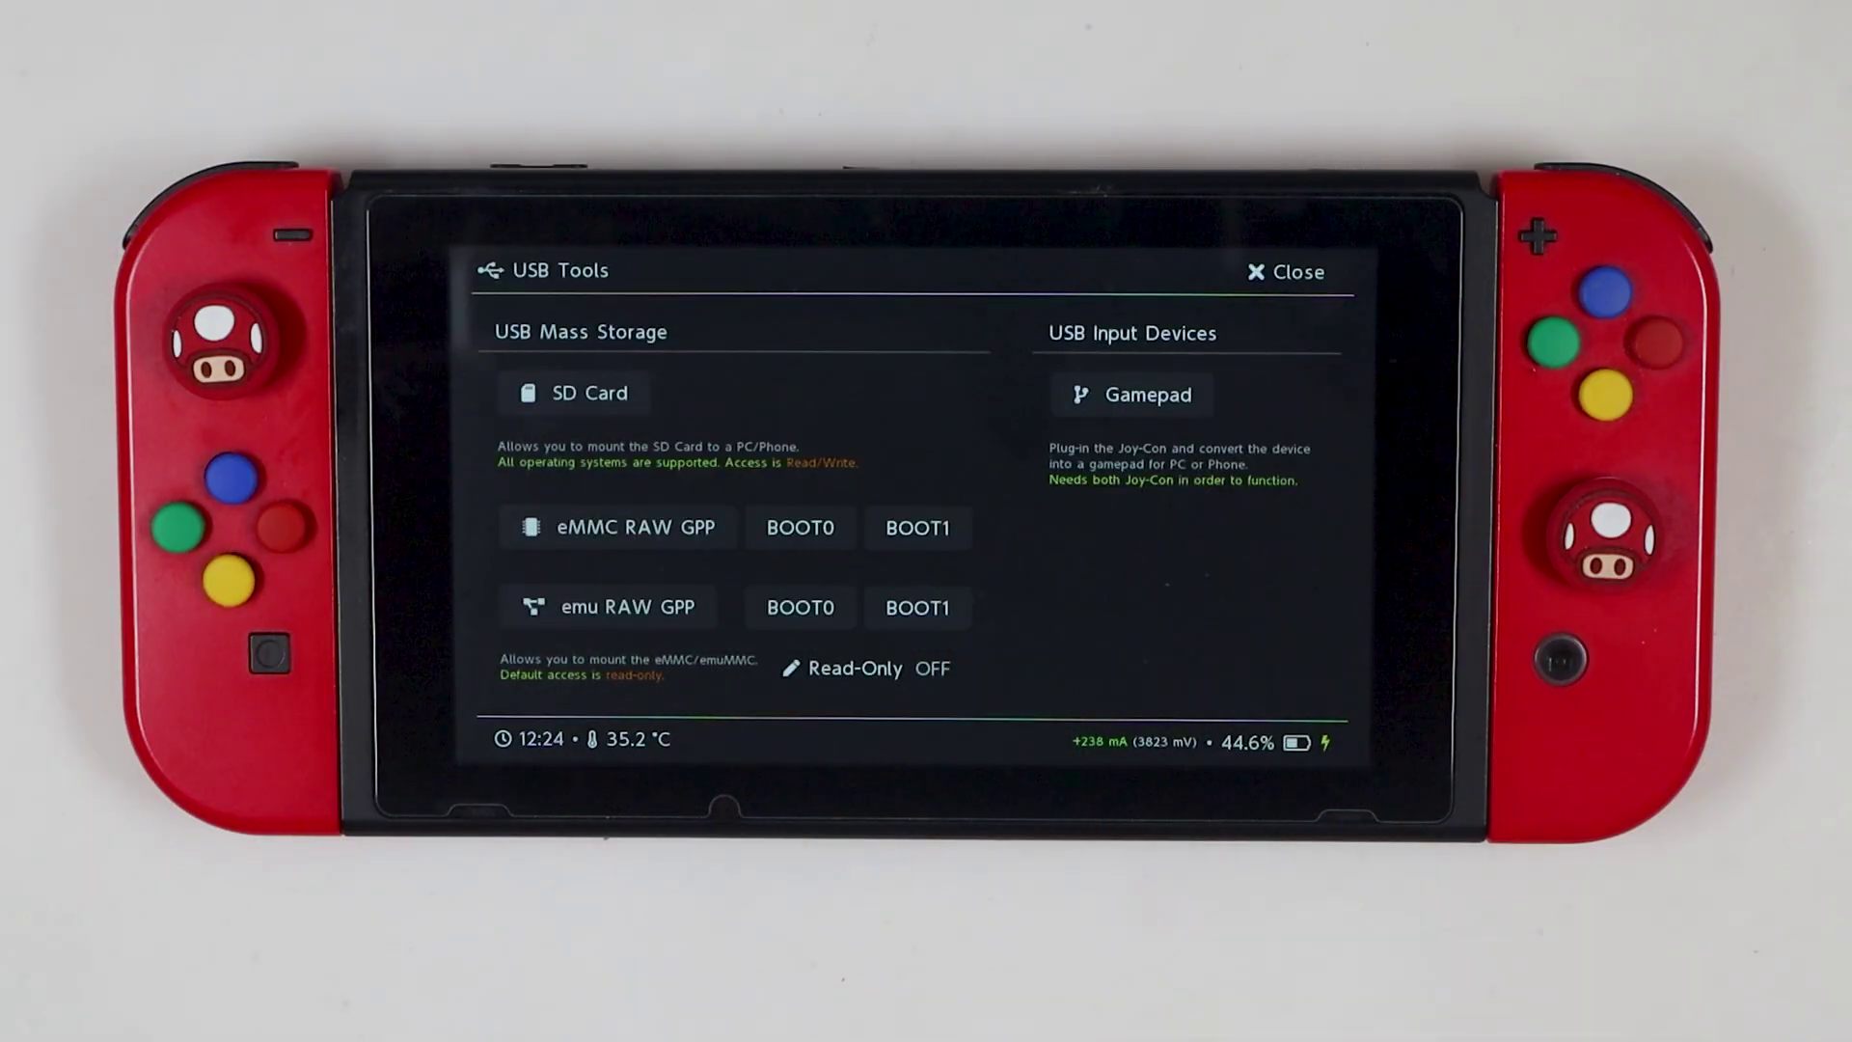
left_click(1288, 271)
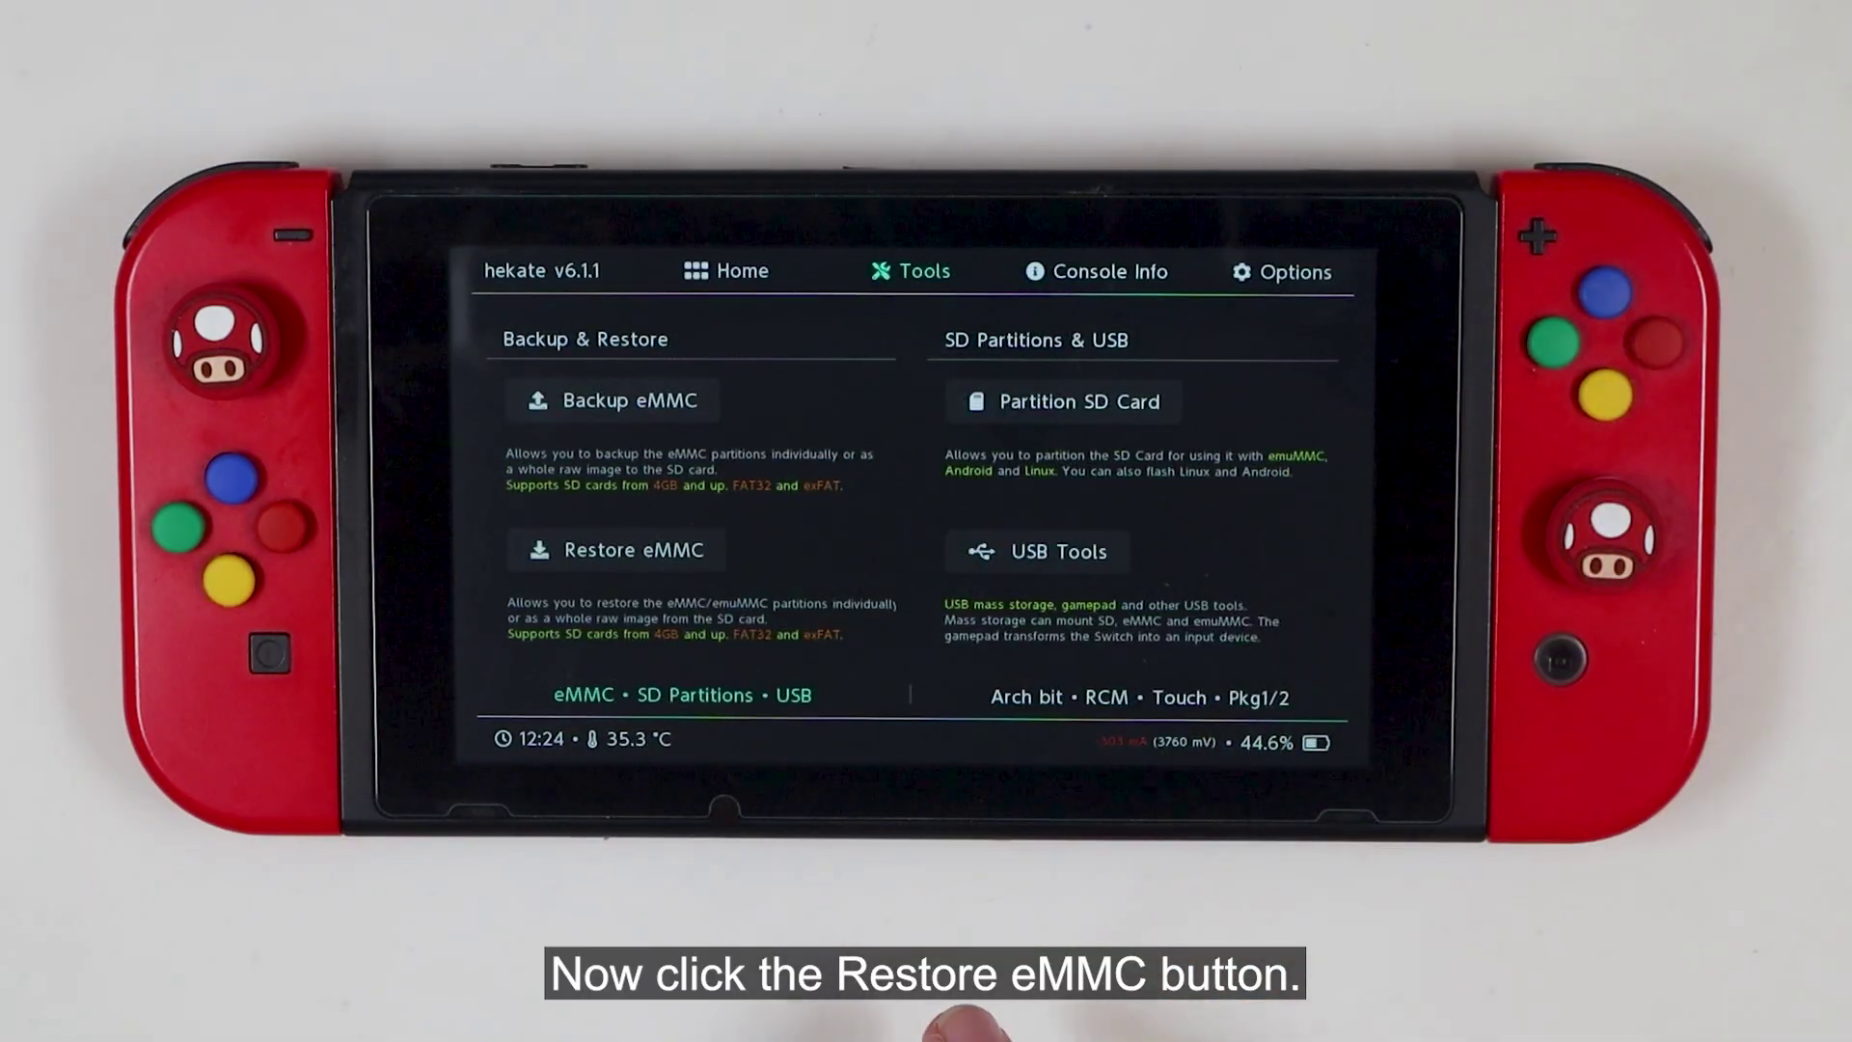
left_click(617, 550)
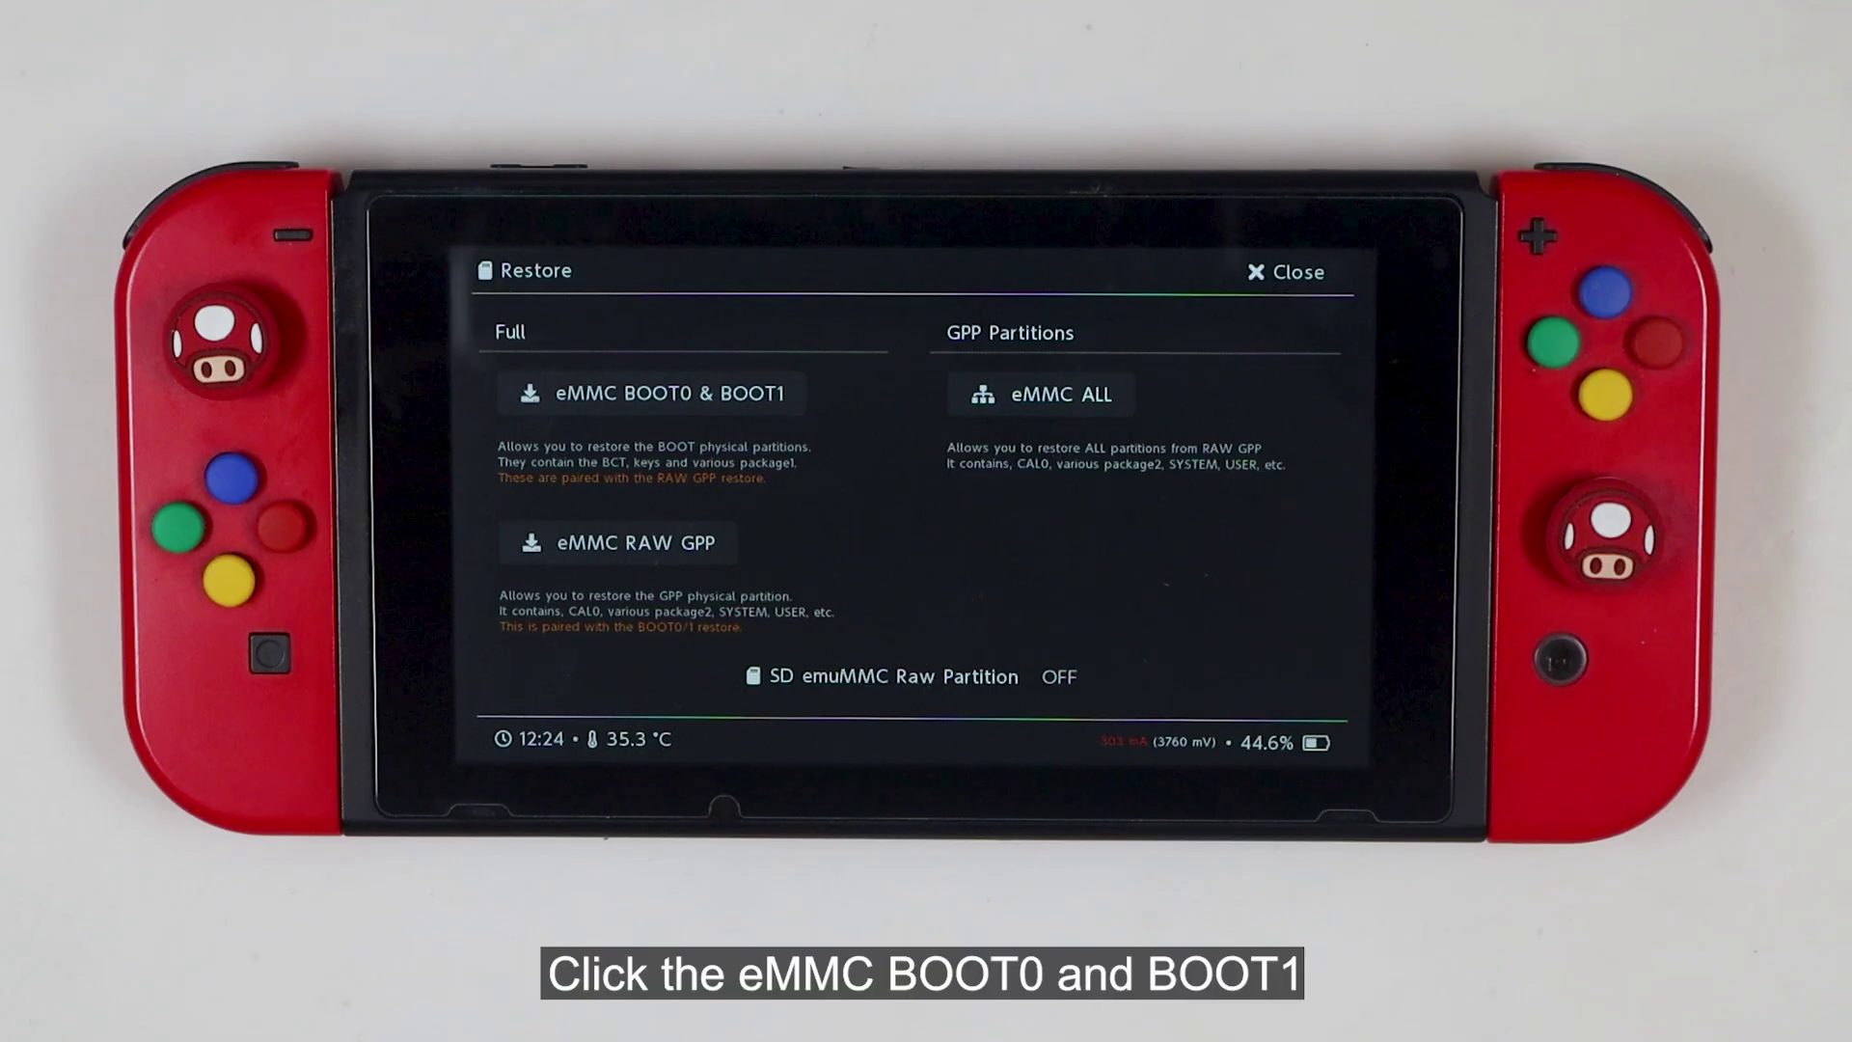
left_click(734, 391)
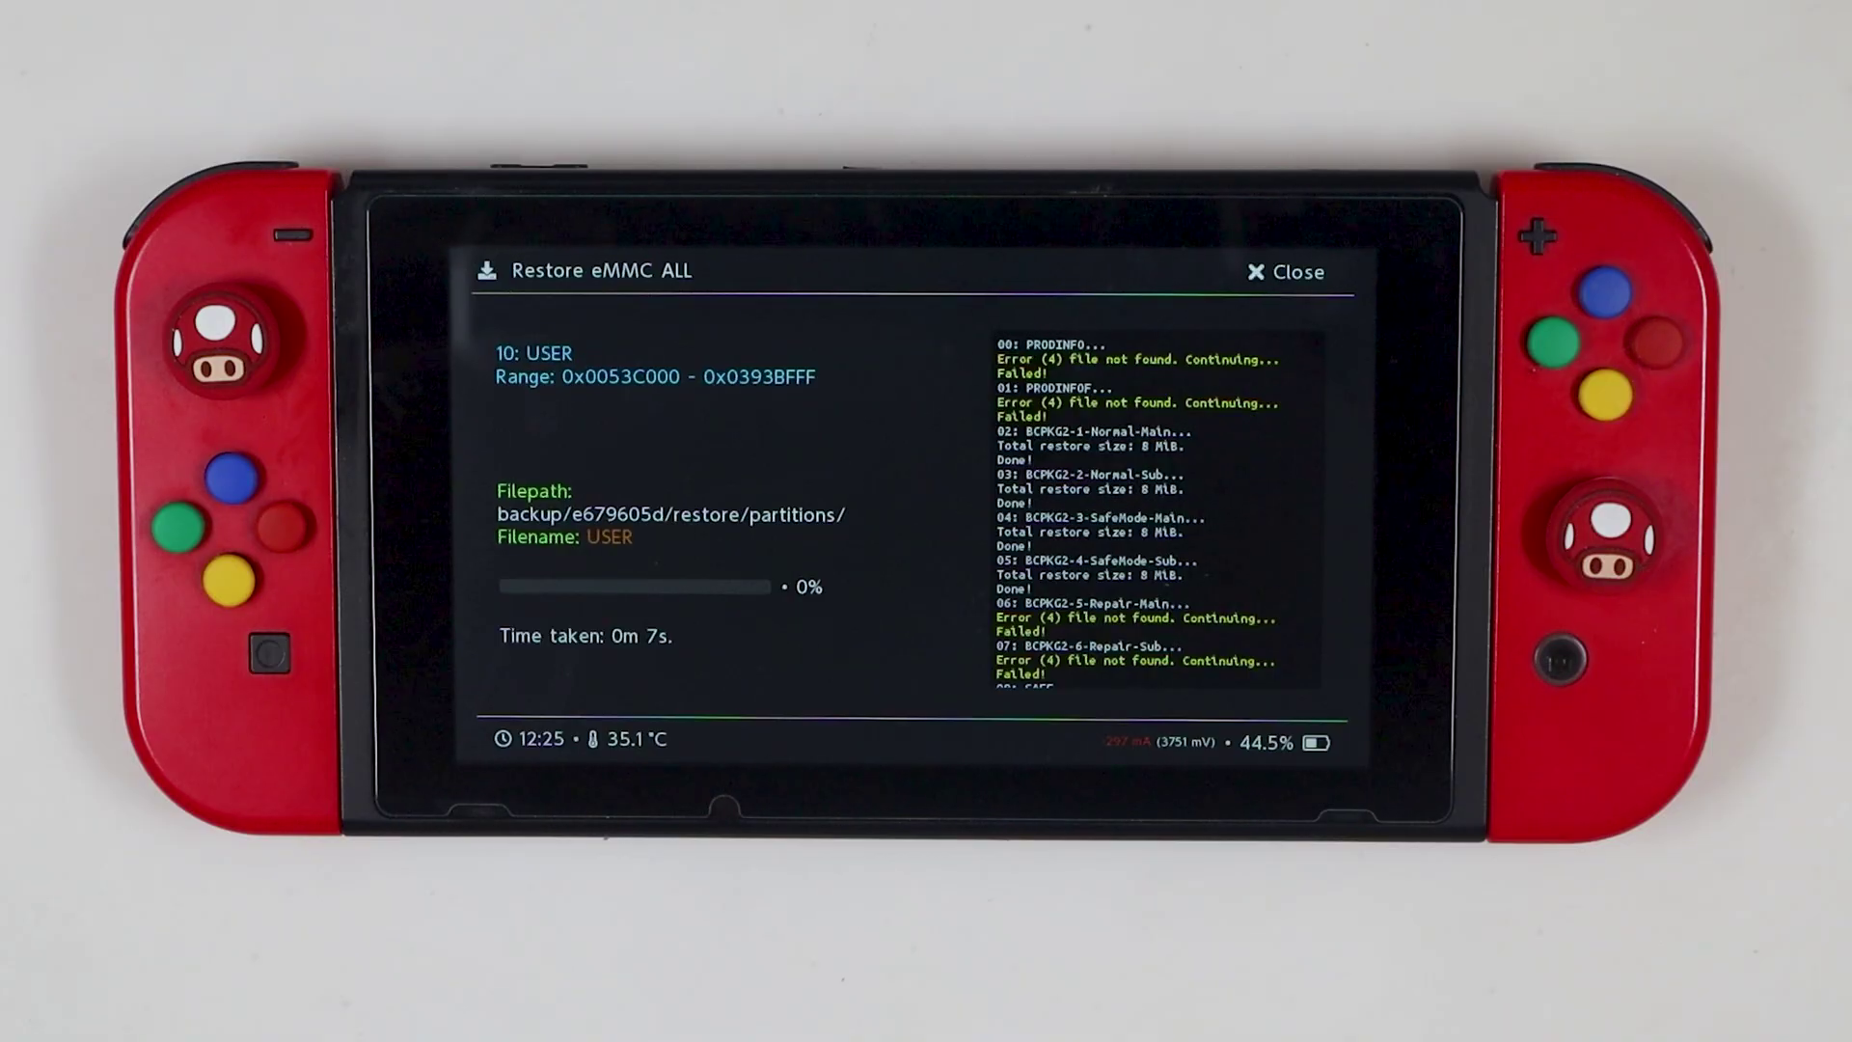
left_click(1285, 271)
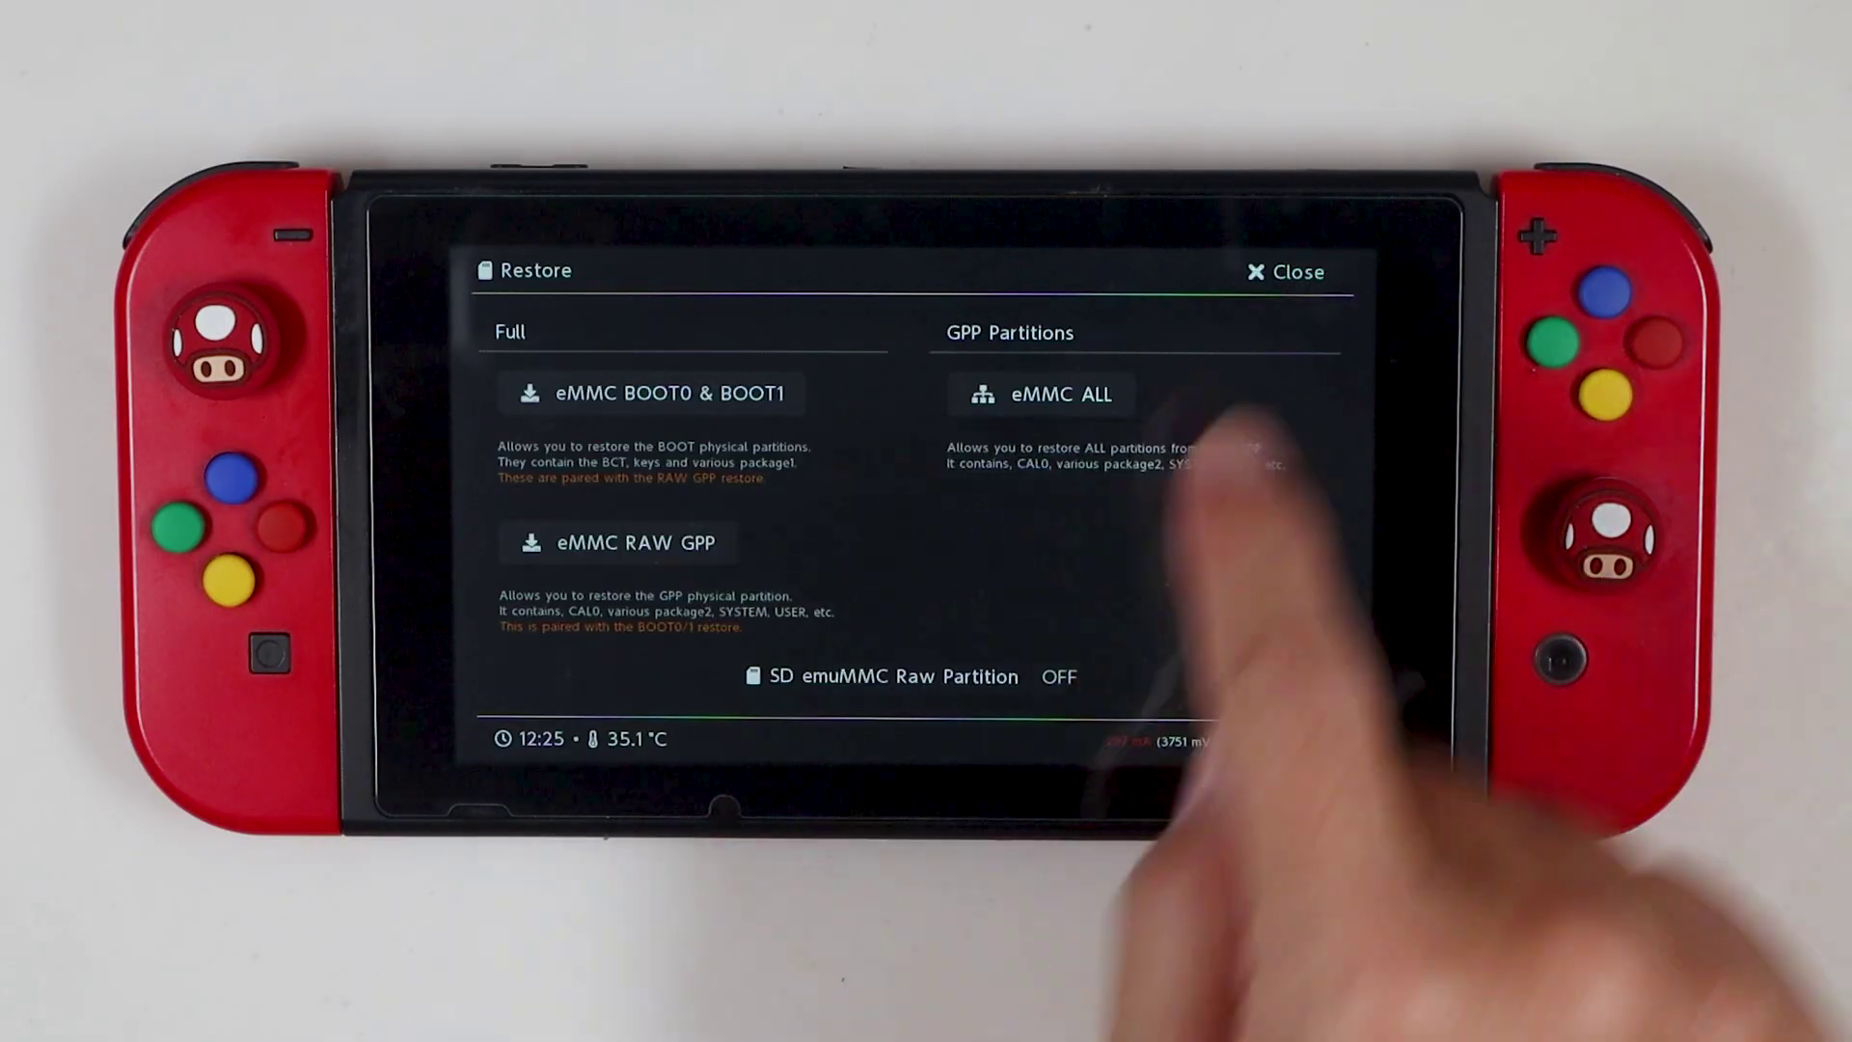